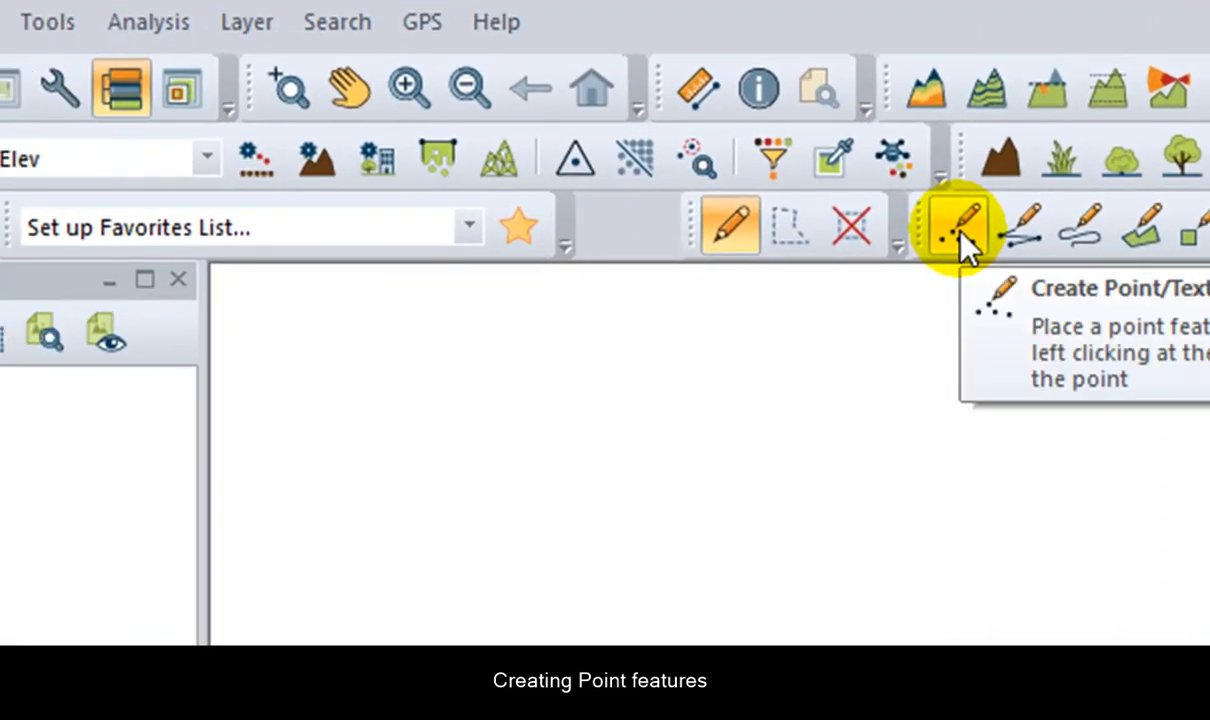
- Place a point feature in the upper map area, name it P1, set its type to Point and assign it to a new layer
left_click(962, 235)
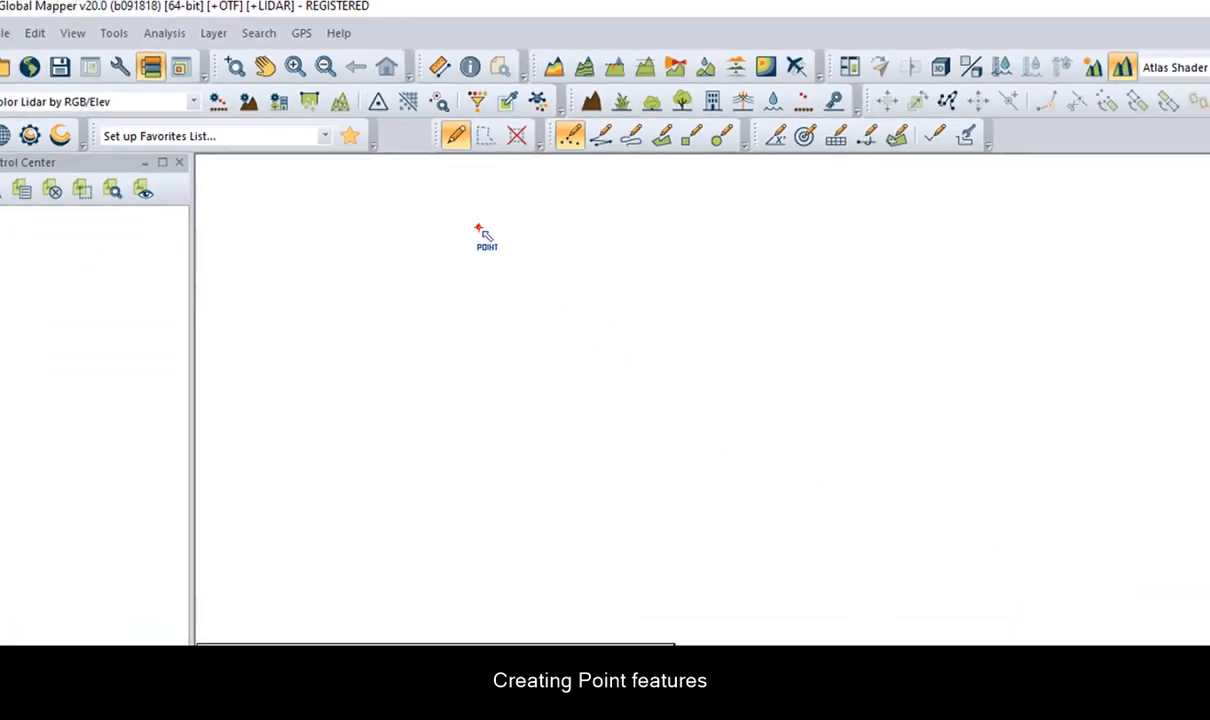
left_click(479, 230)
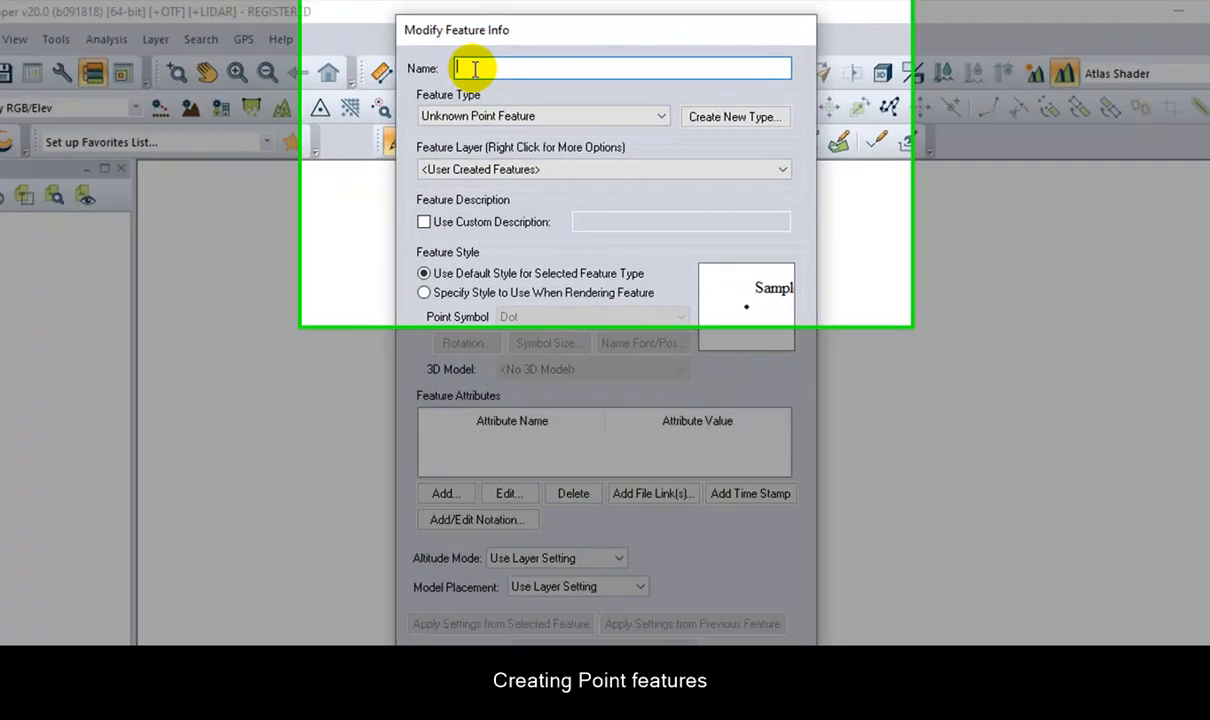
type("P")
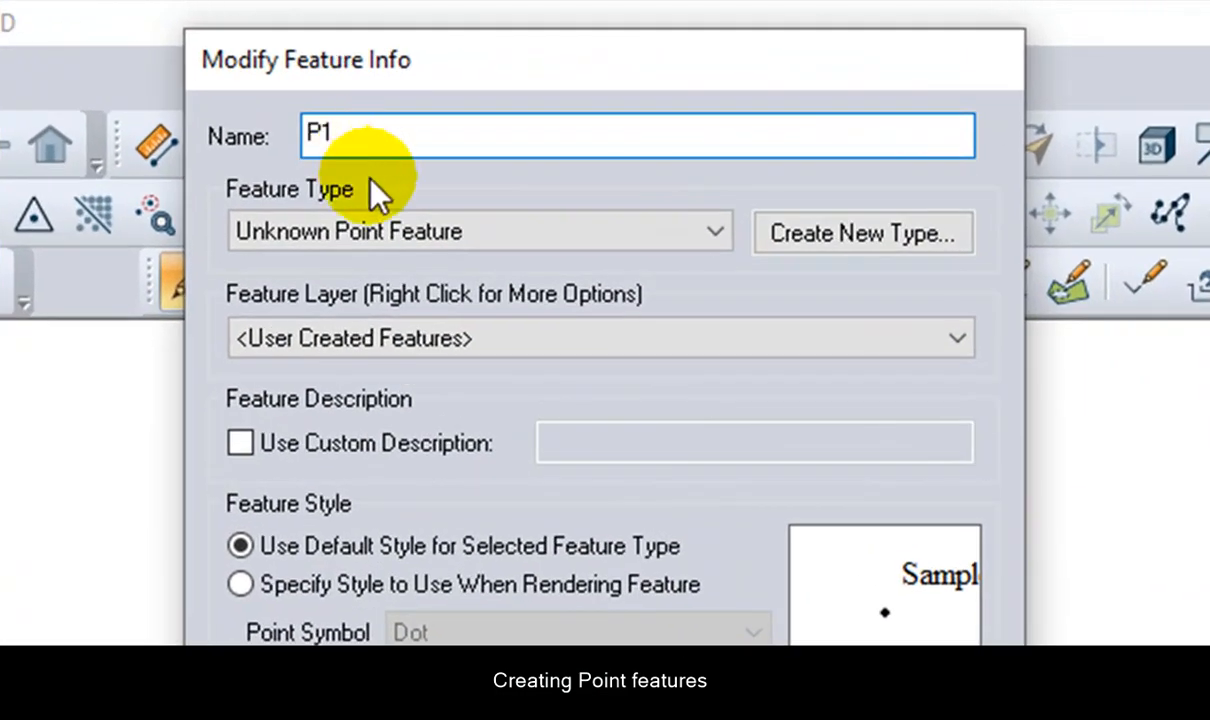
type("1")
left_click(400, 232)
scroll(350, 300, "up", 3)
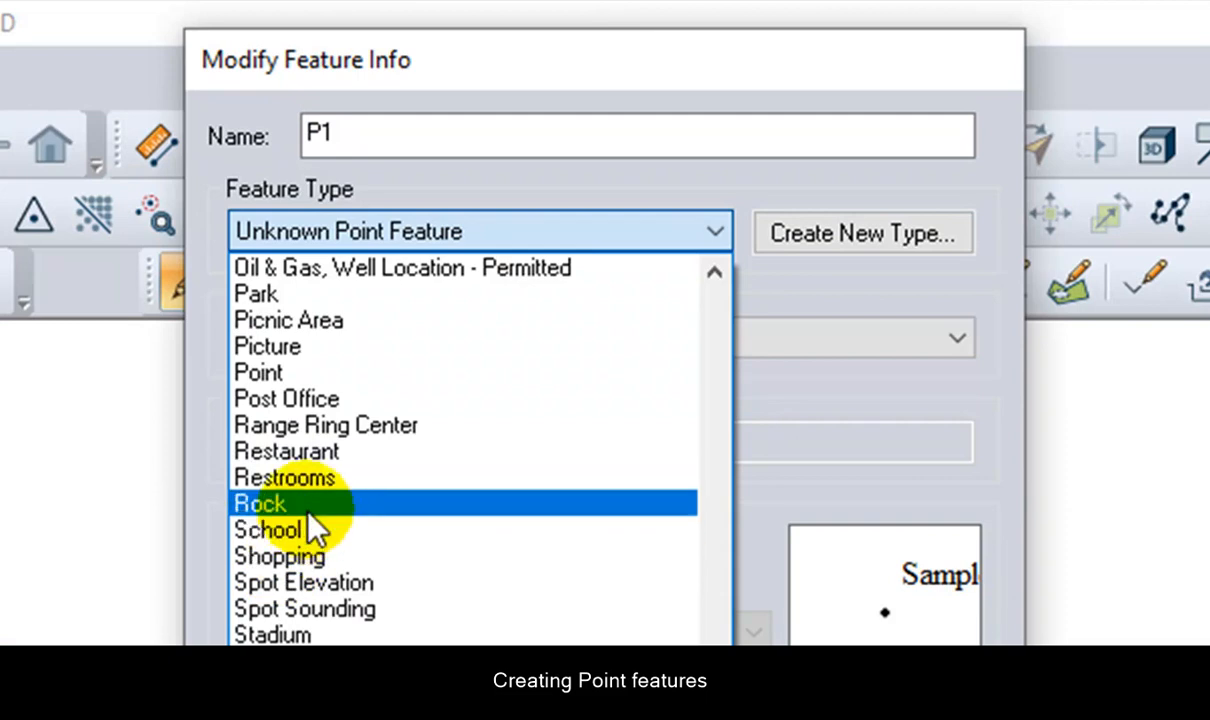
left_click(285, 374)
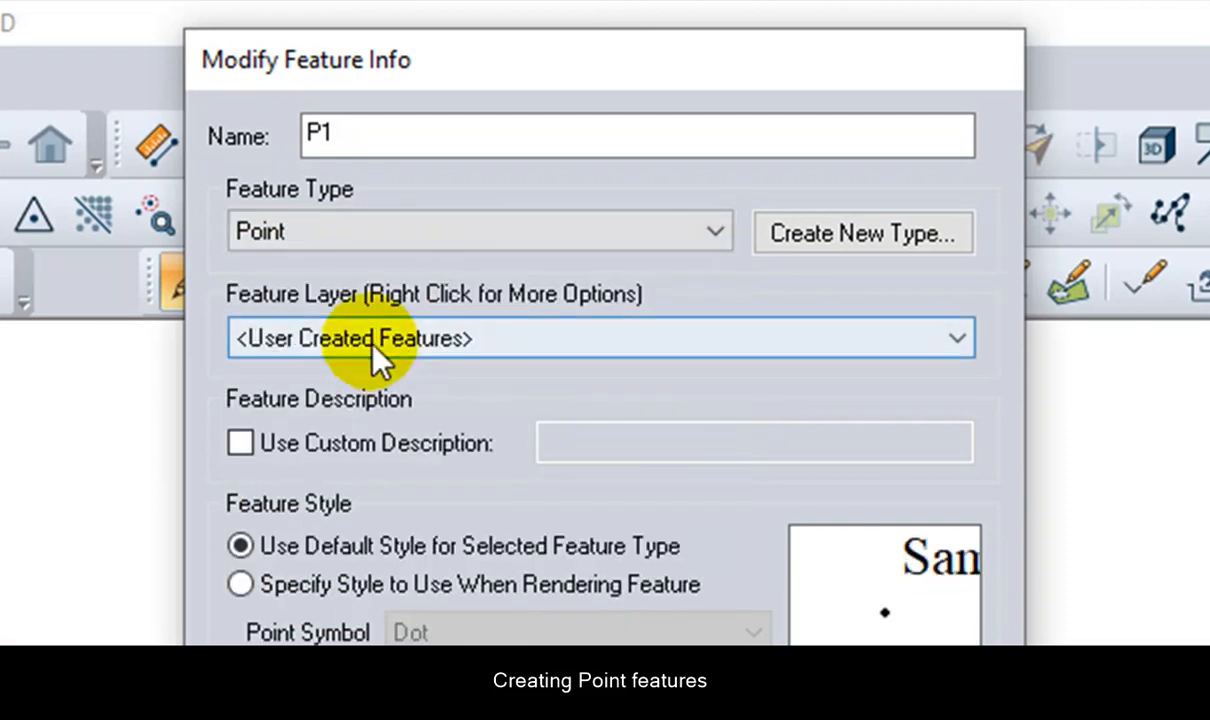
left_click(374, 350)
left_click(360, 373)
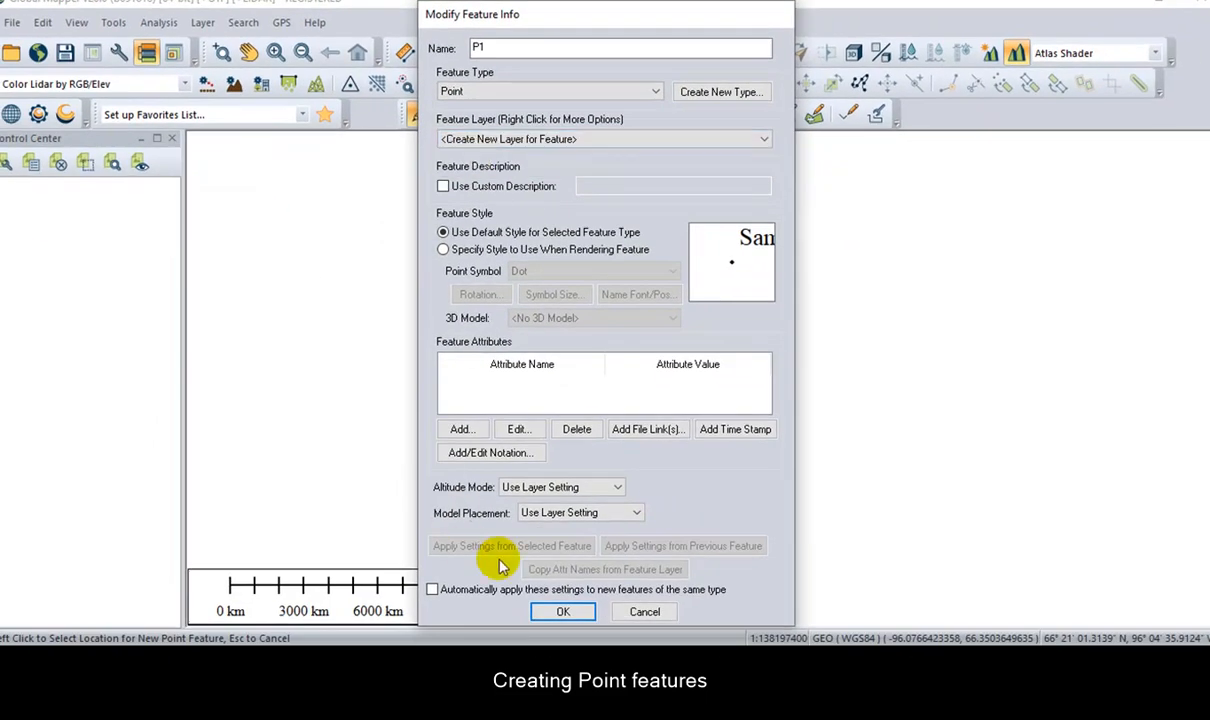
- Name the new layer Points and accept its projection settings to create the P1 feature
left_click(558, 611)
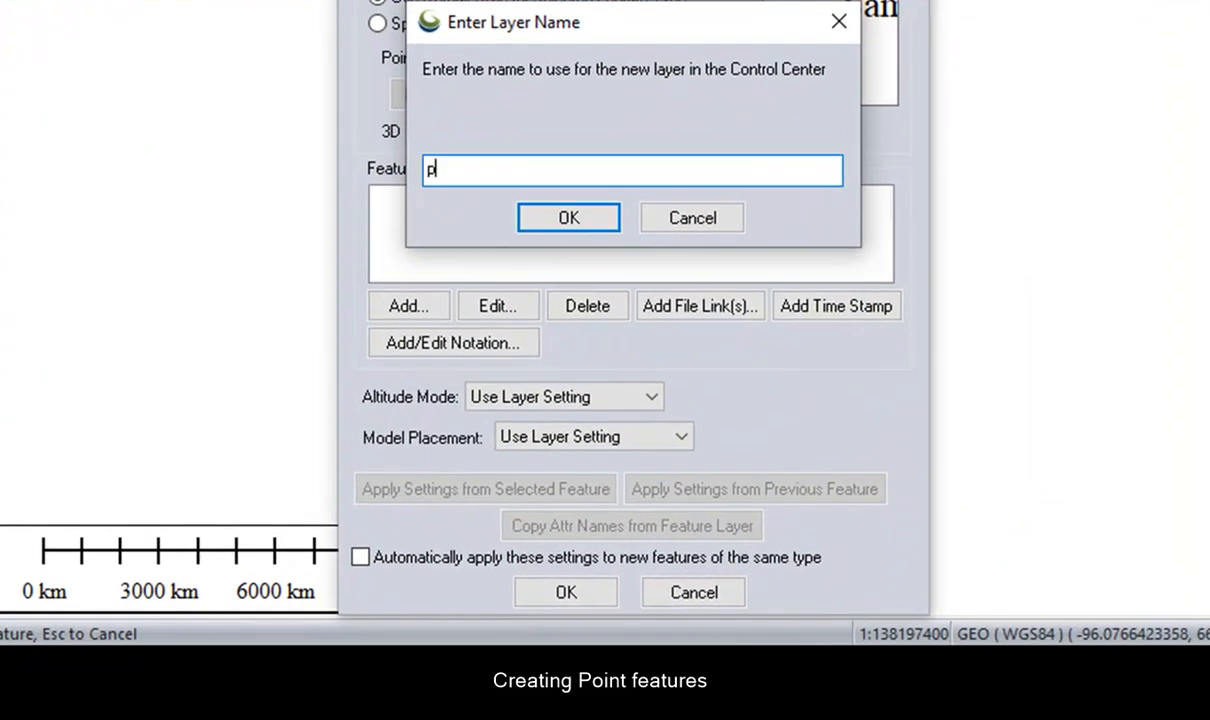
type("Pio")
type("nt")
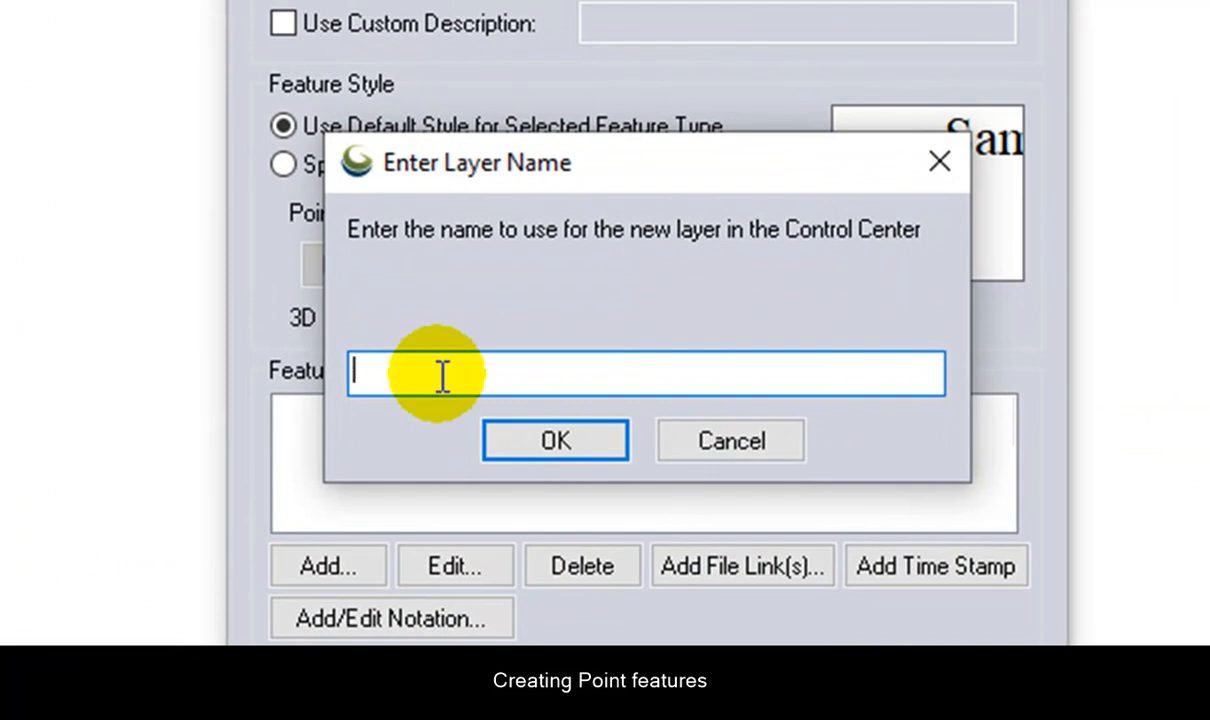
type("Points")
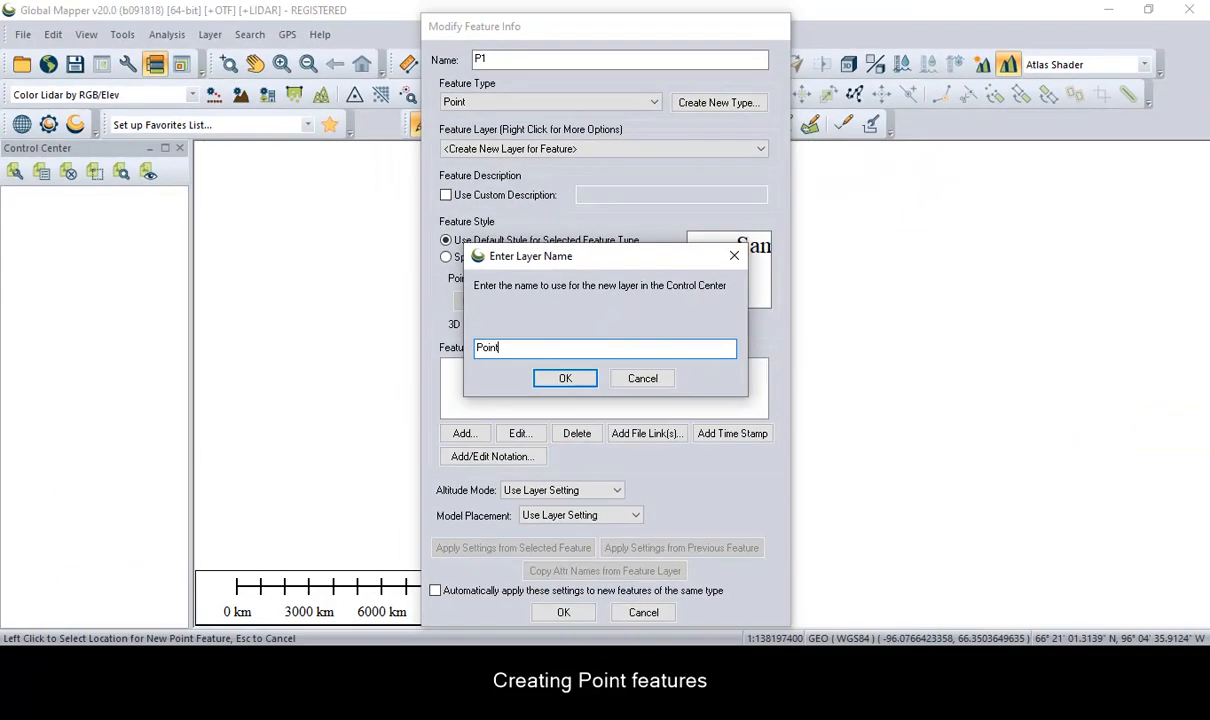
left_click(585, 383)
left_click(570, 505)
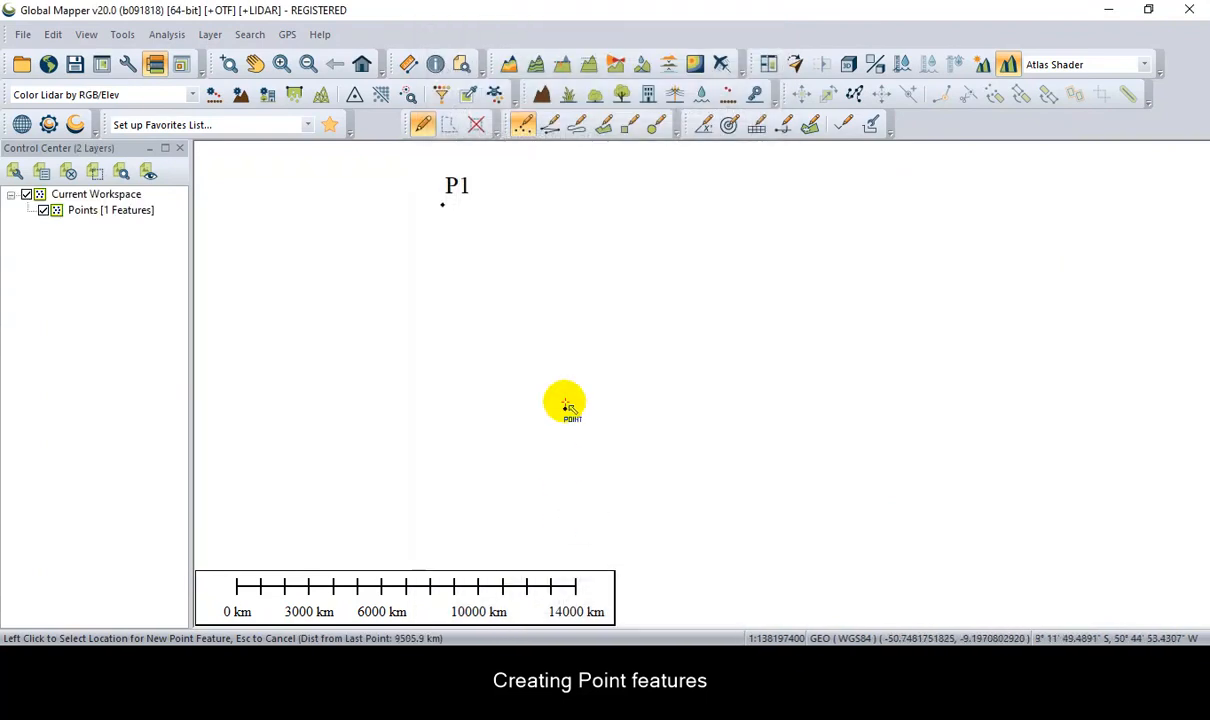
- Add two more points to the Points layer, P2 below P1 and P3 further east
left_click(491, 259)
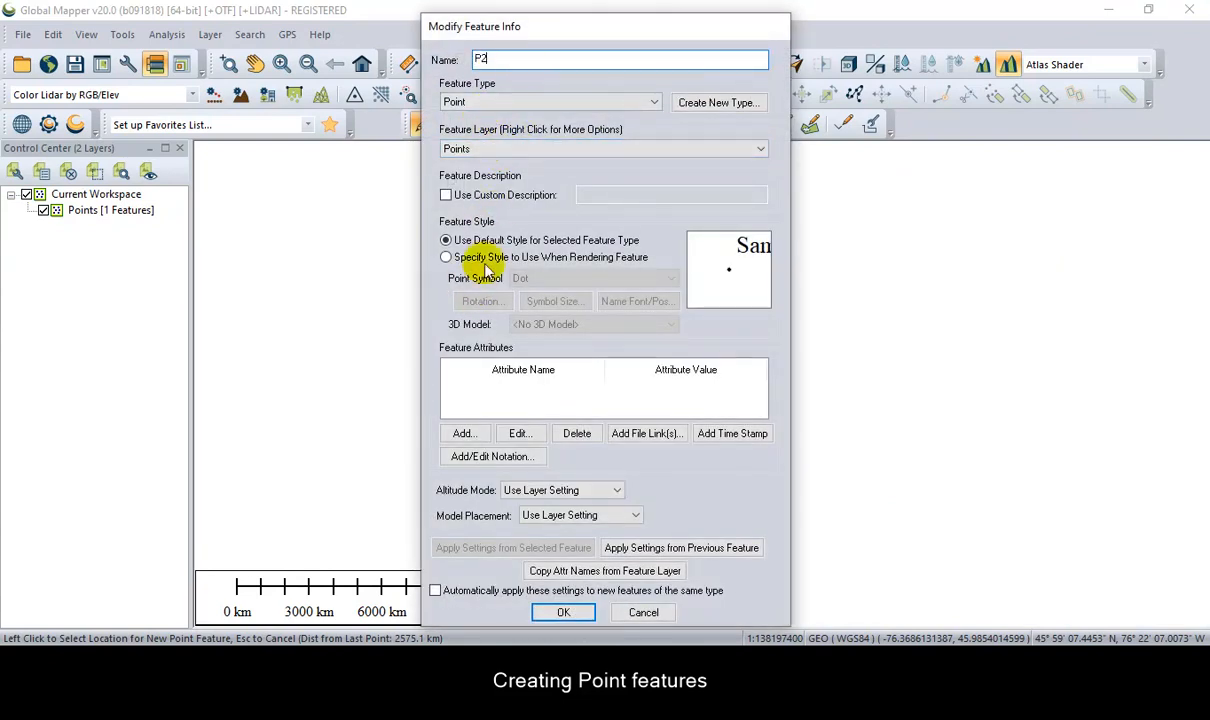
left_click(560, 613)
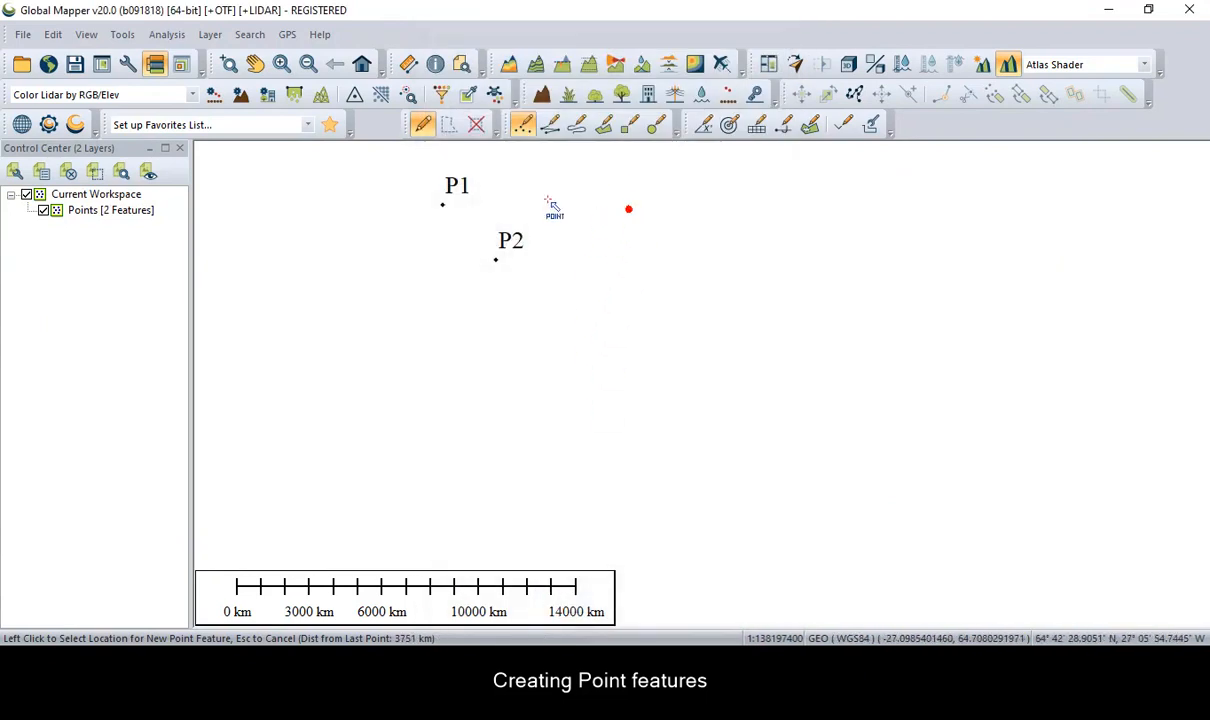
left_click(592, 202)
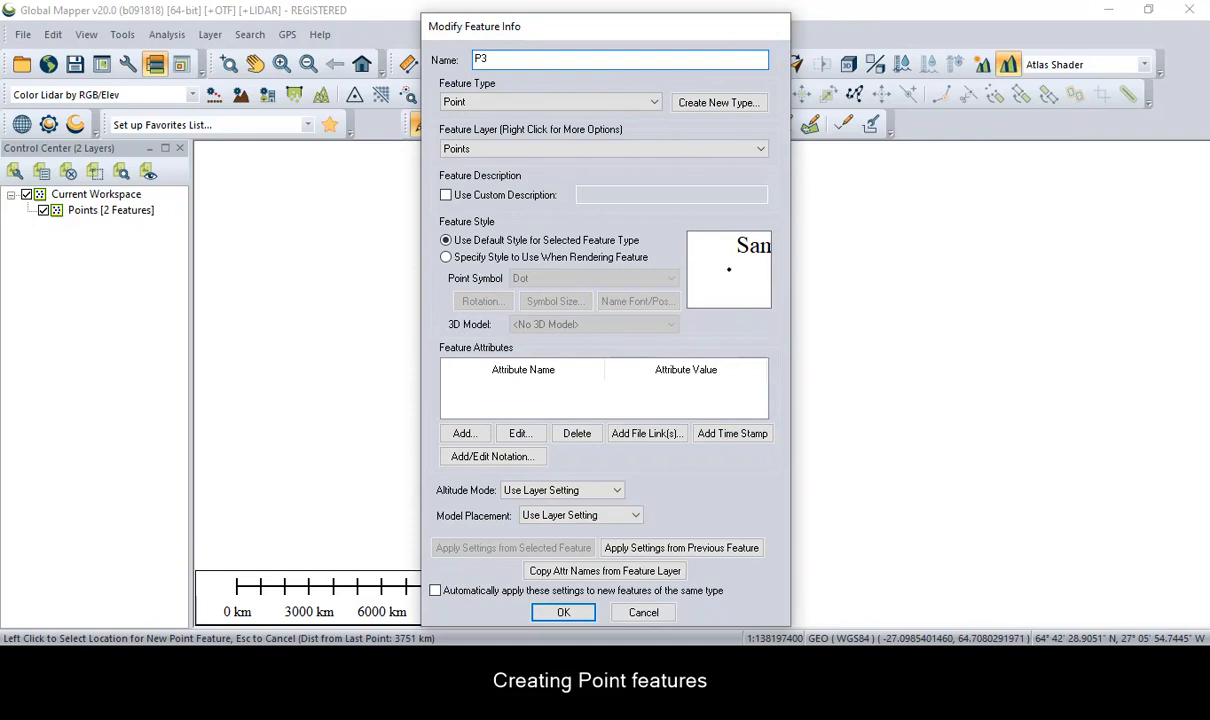
left_click(555, 613)
- Place a feature below P2, name it "Map of .." and set its feature type to Text
left_click(525, 128)
left_click(525, 128)
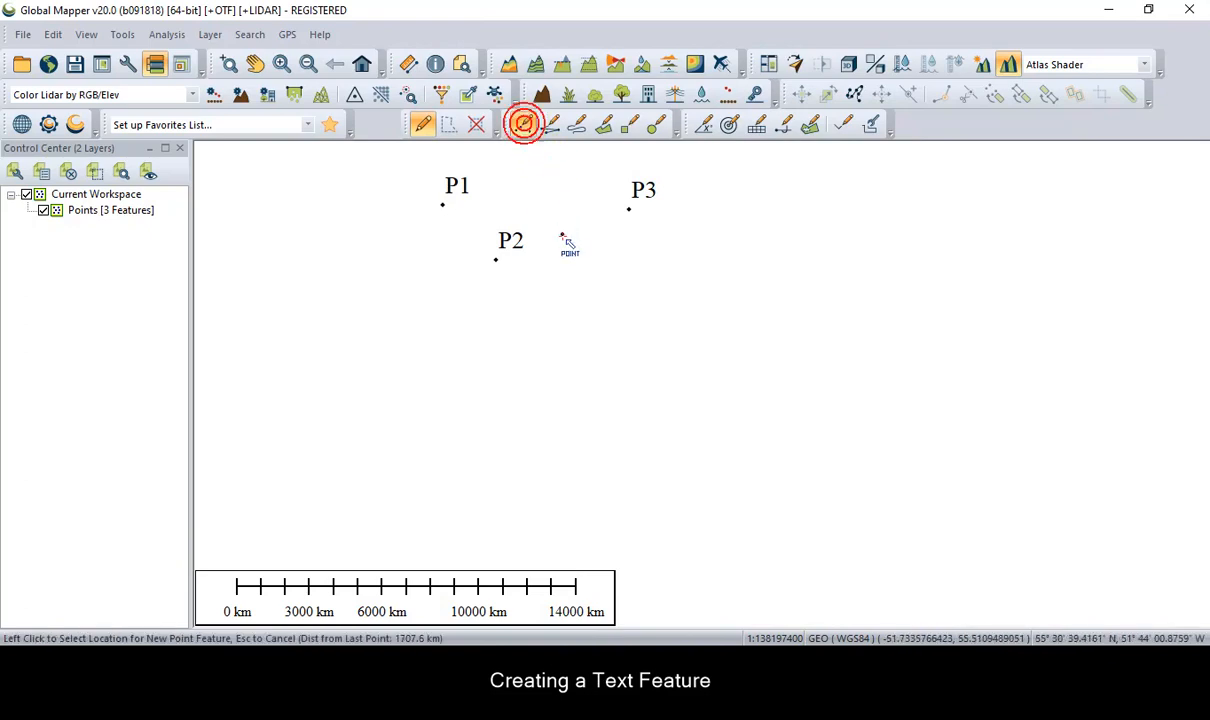
left_click(517, 342)
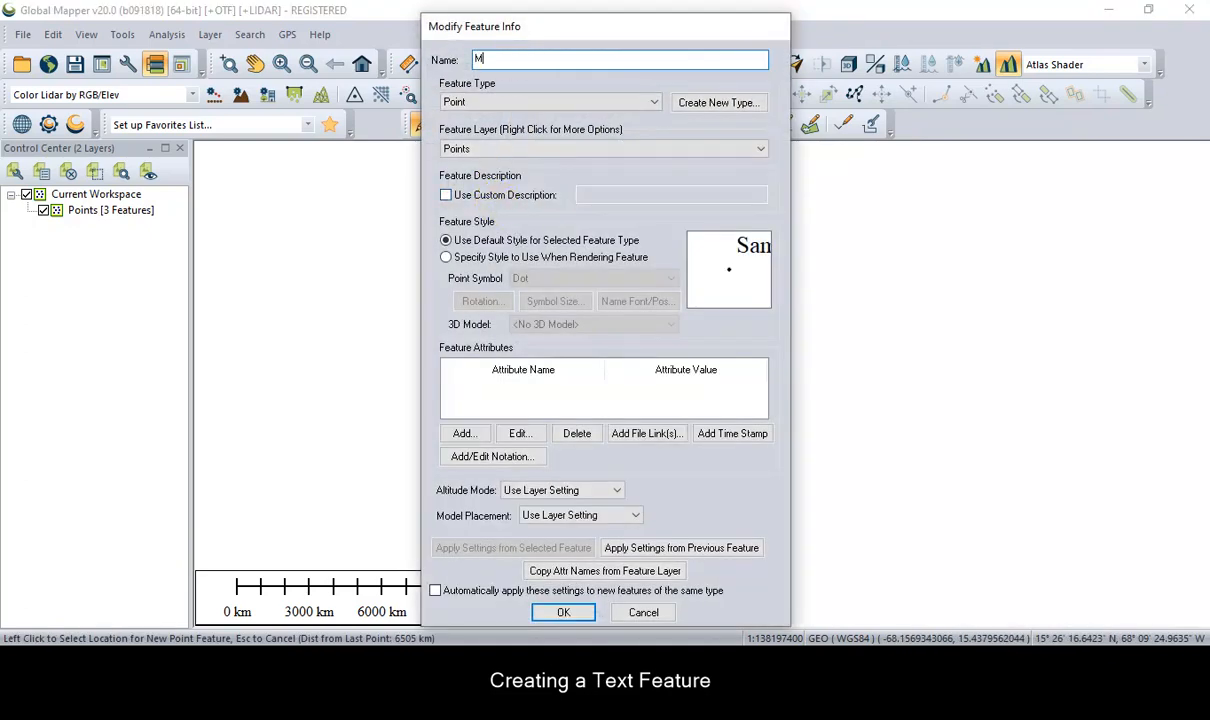
type("Map ")
type("of ")
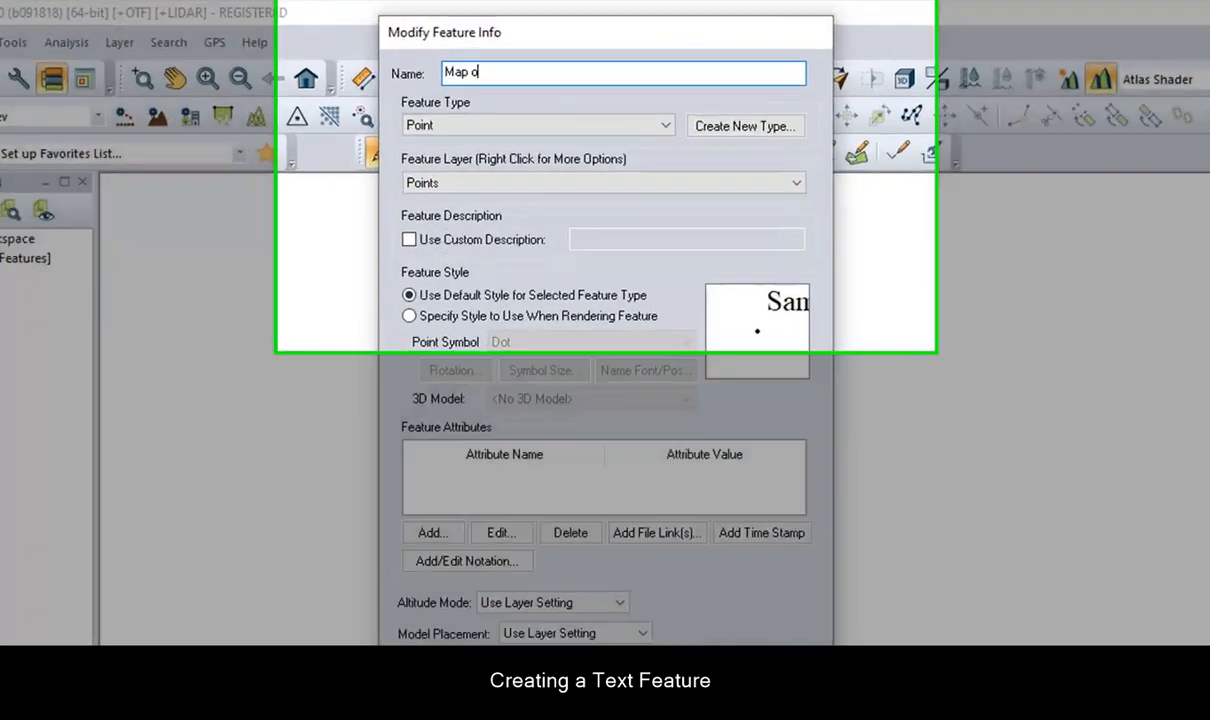
type("..")
left_click(350, 242)
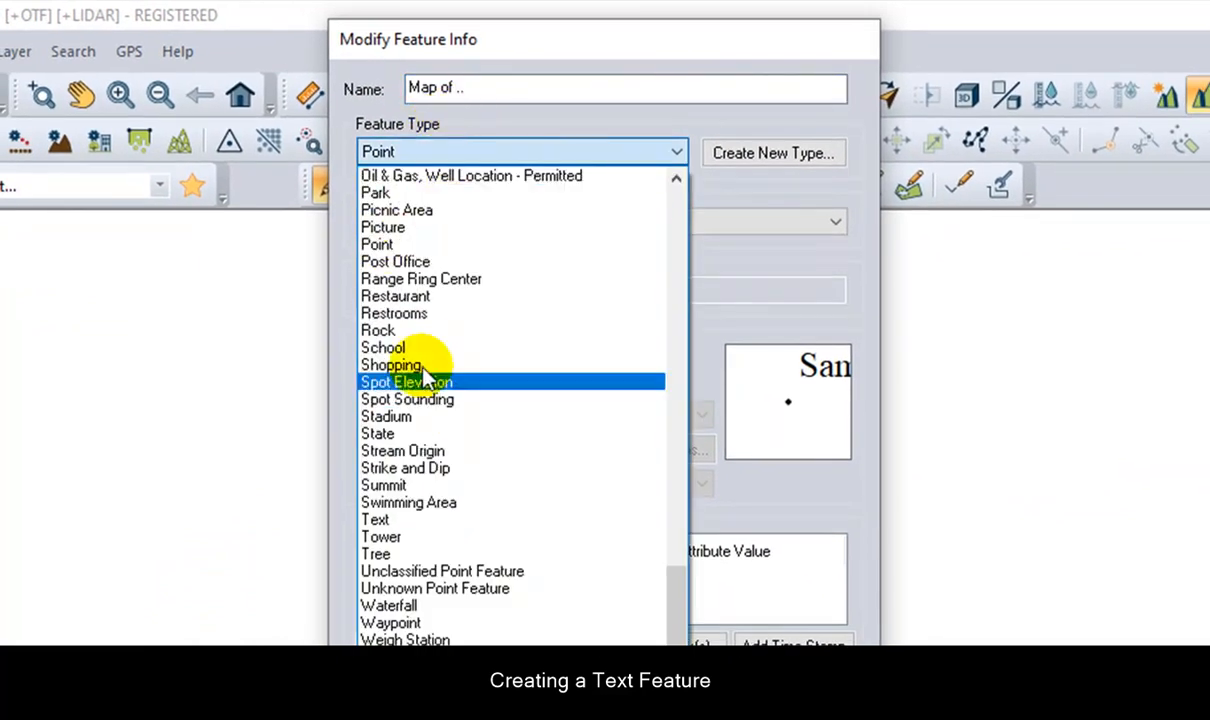
left_click(376, 520)
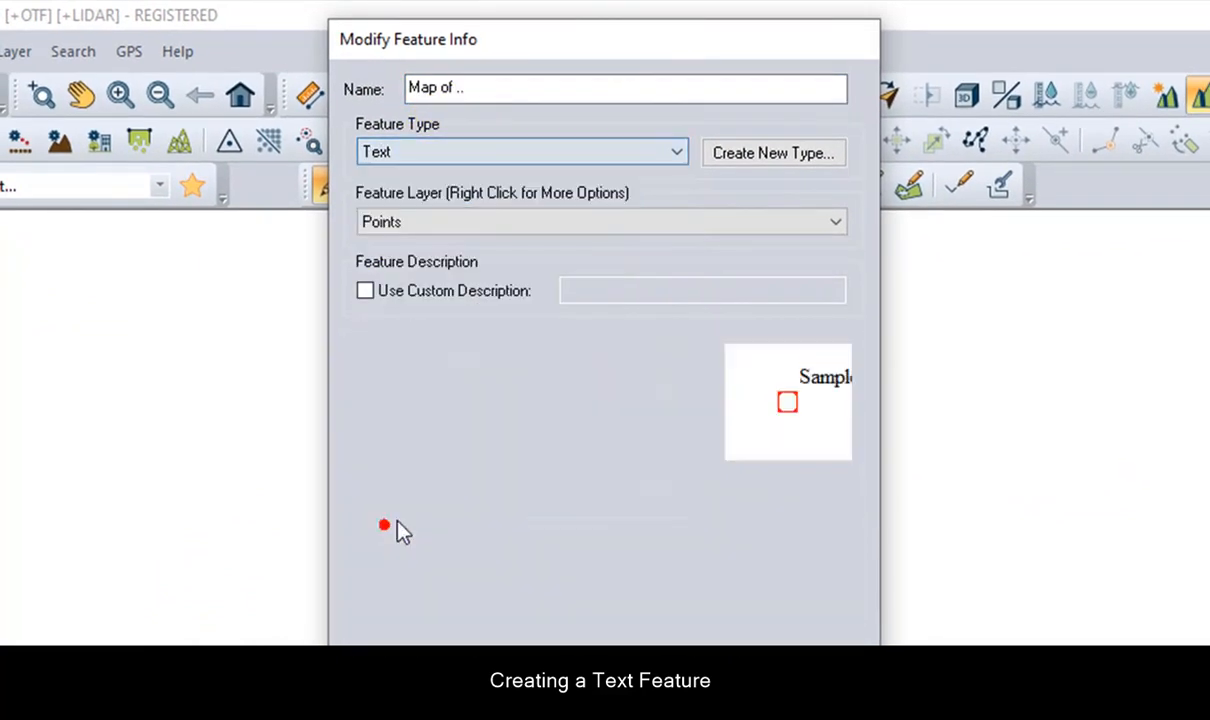
- Store the text feature in a new layer named Text, accepting the layer's projection settings
left_click(437, 214)
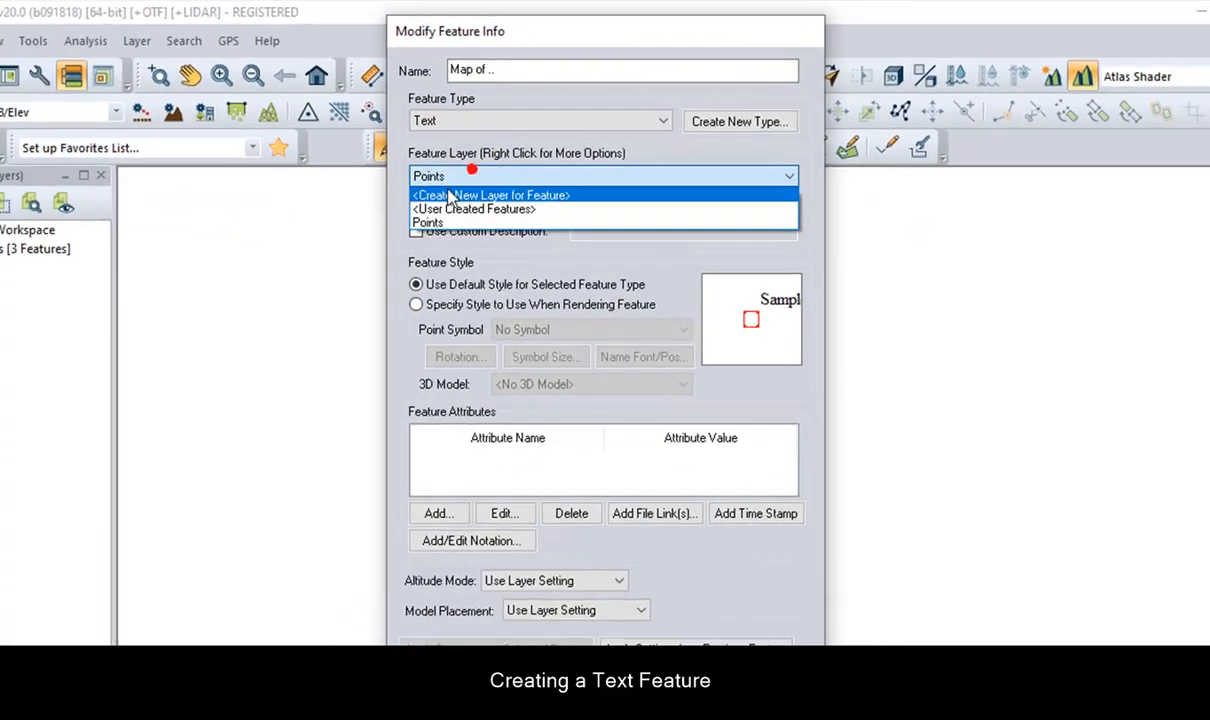
left_click(449, 196)
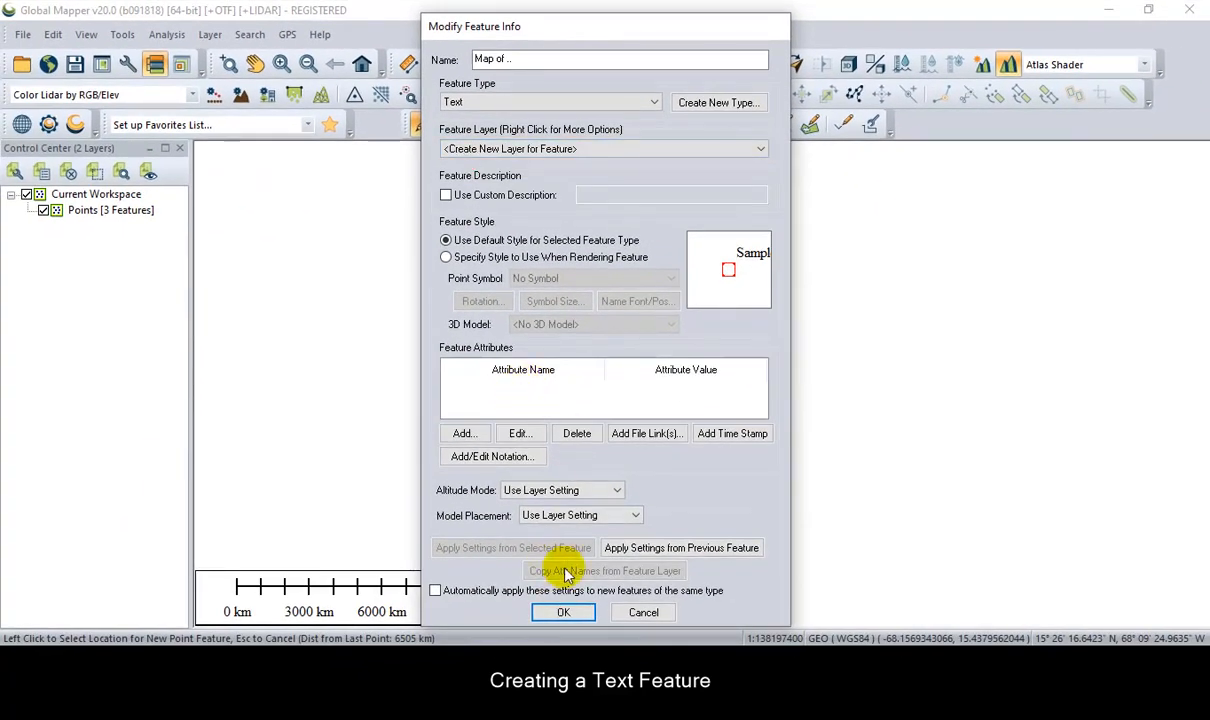
left_click(564, 613)
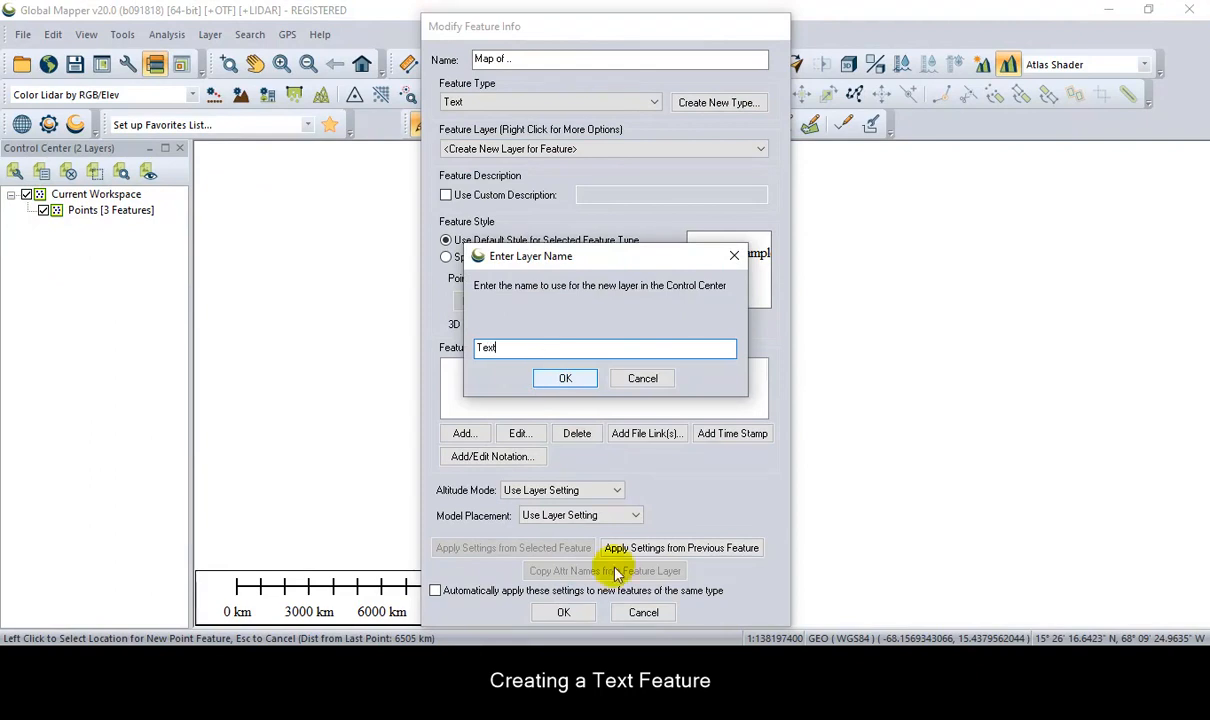
left_click(565, 378)
left_click(560, 506)
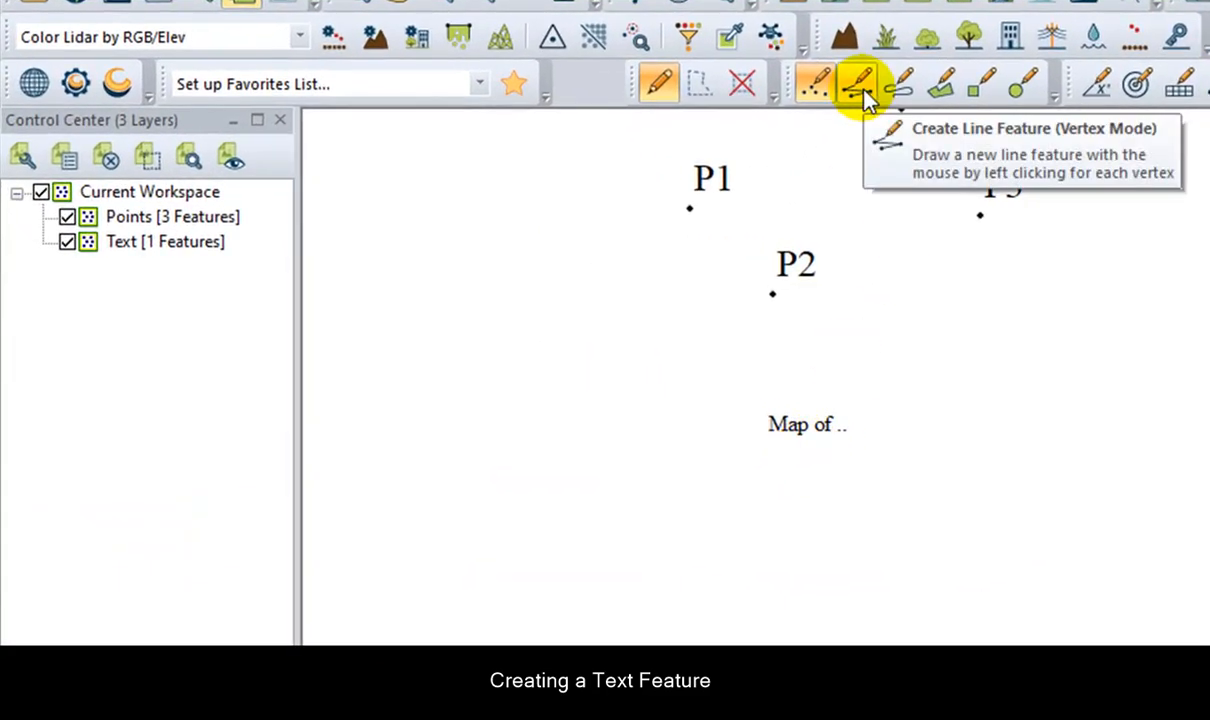
- Draw a five-vertex line feature about 21,600 km long in vertex mode, rising eastward from below the "Map of .." text
left_click(862, 90)
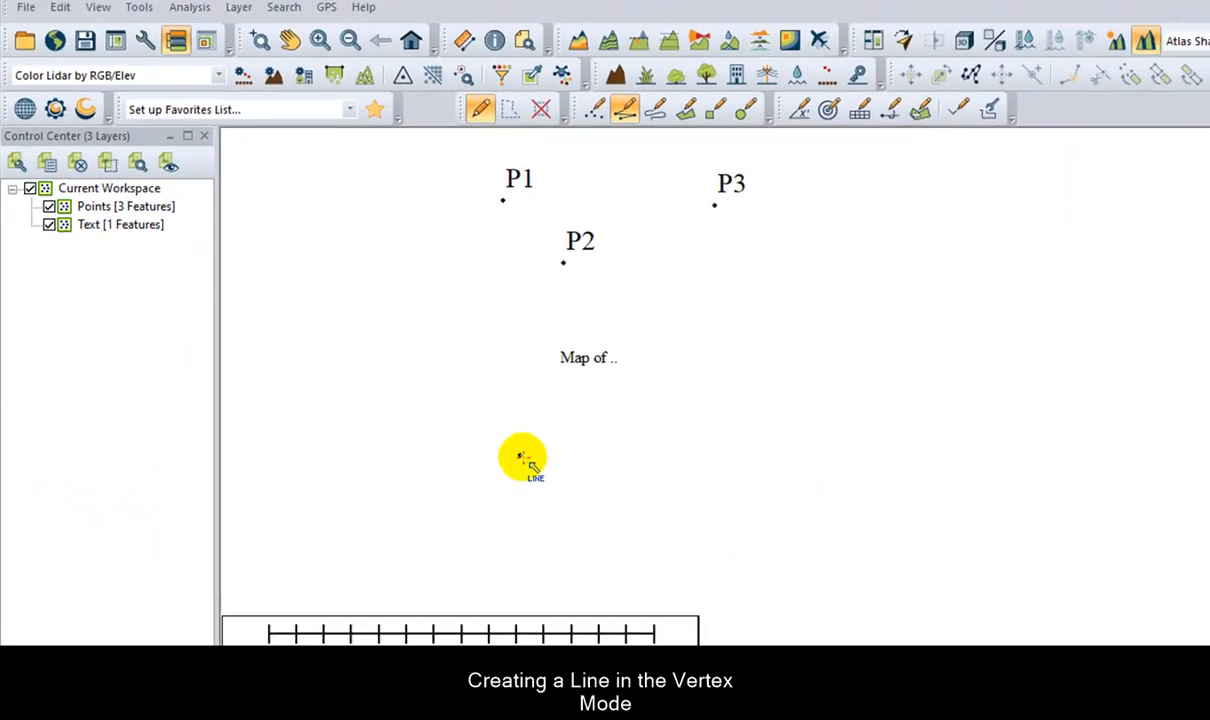
left_click(536, 468)
left_click(700, 487)
left_click(805, 374)
left_click(1003, 346)
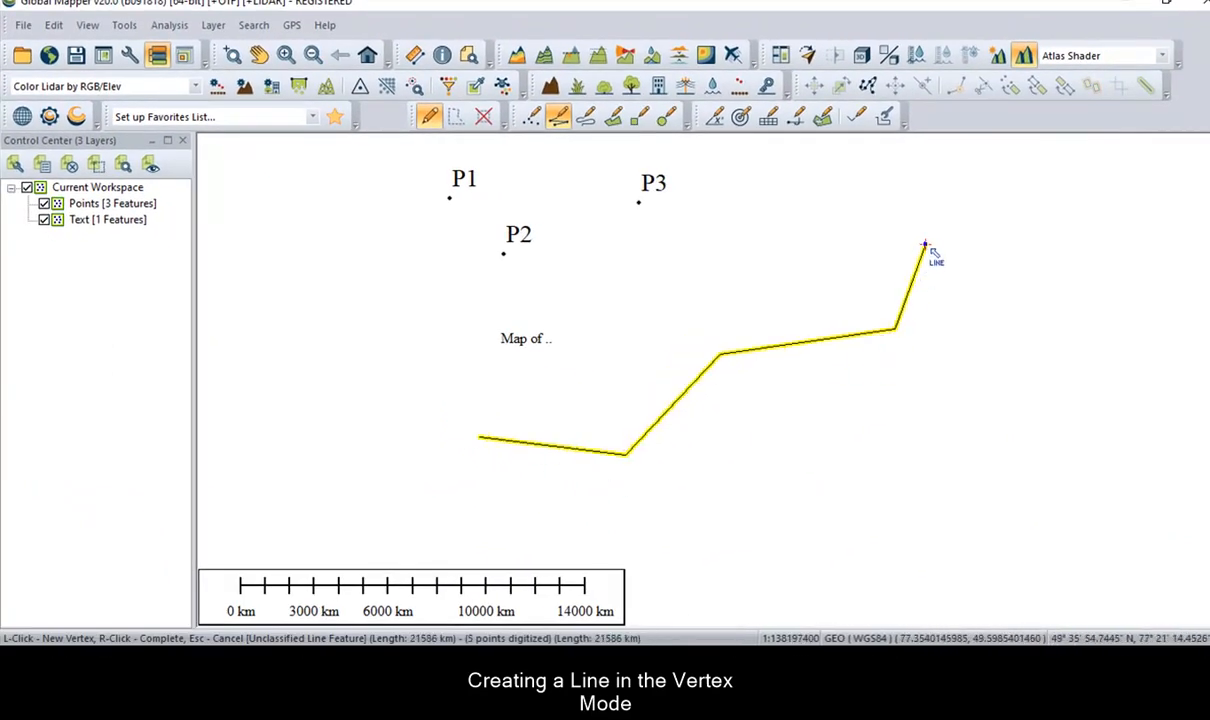
right_click(925, 245)
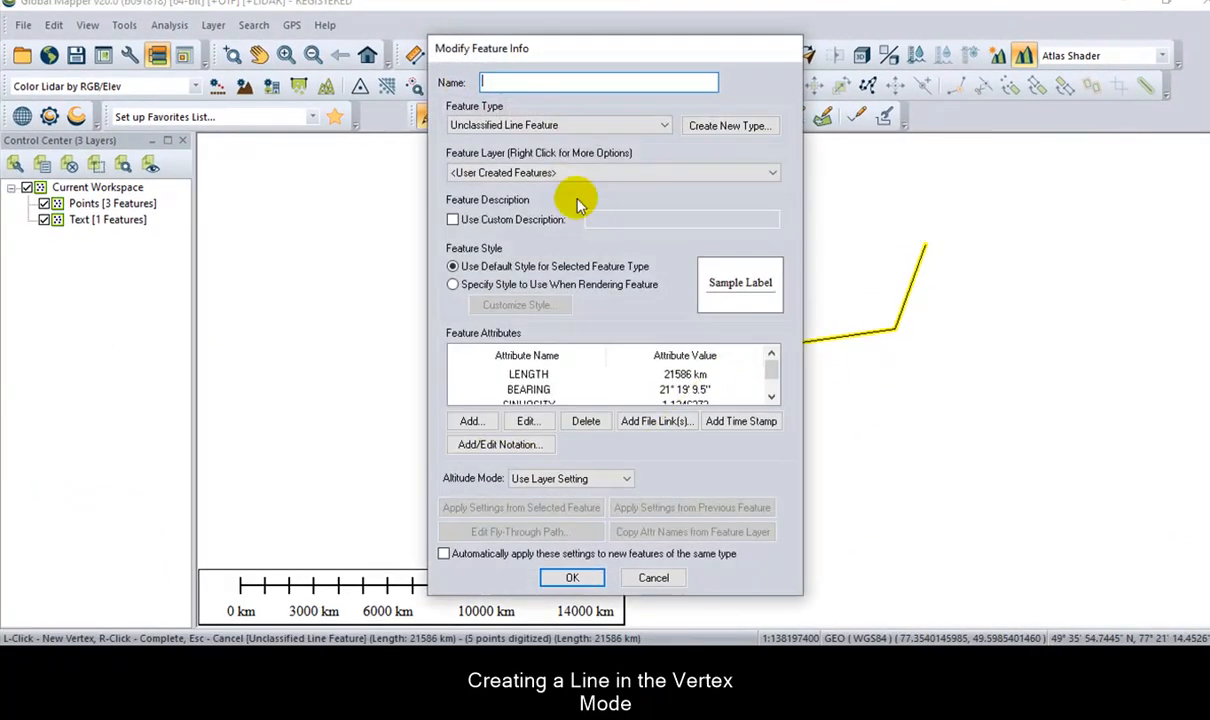
- Set the drawn line's feature type to Line and assign it to a new layer
left_click(550, 125)
scroll(485, 240, "up", 3)
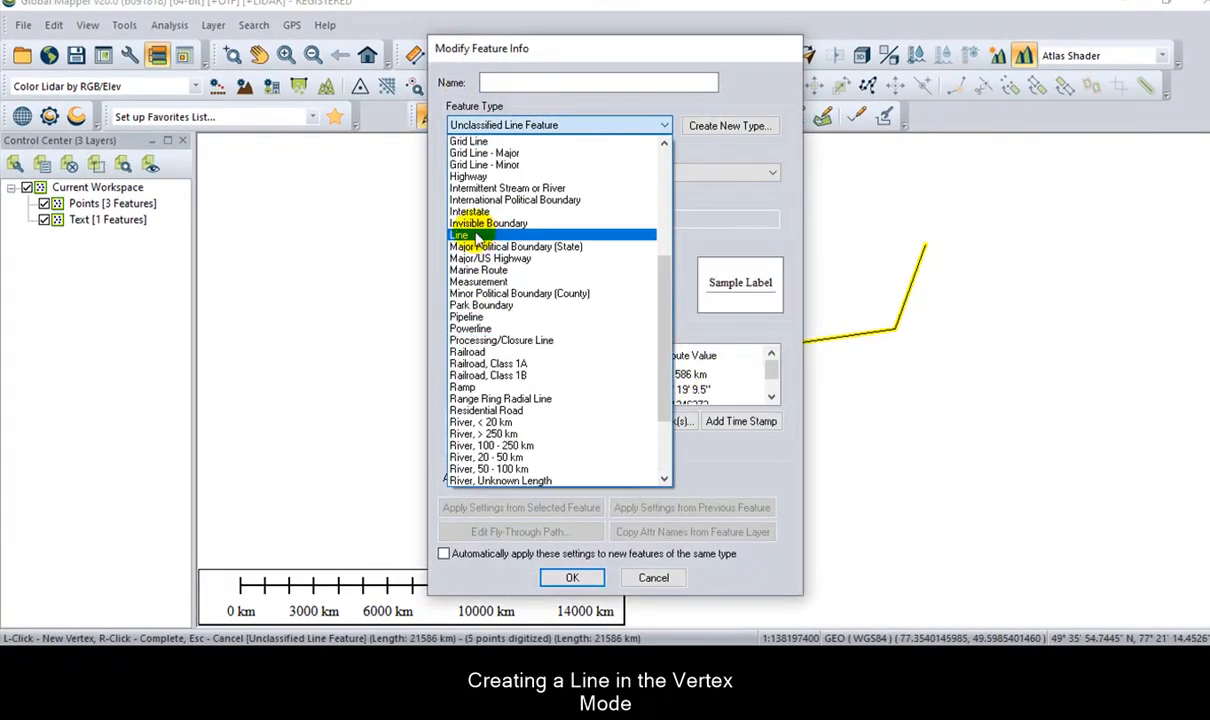
left_click(474, 237)
left_click(500, 173)
left_click(481, 187)
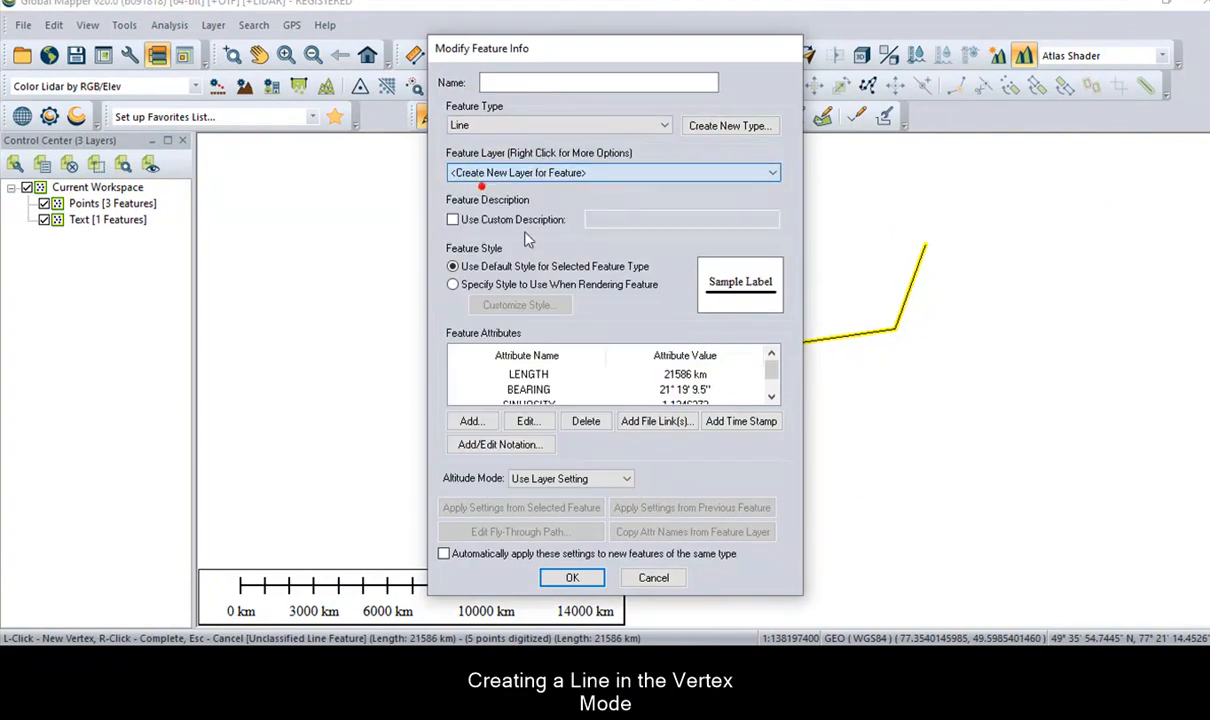
- Name the line's new layer Line Vex and accept the Geographic (Latitude/Longitude) WGS84 projection
left_click(571, 579)
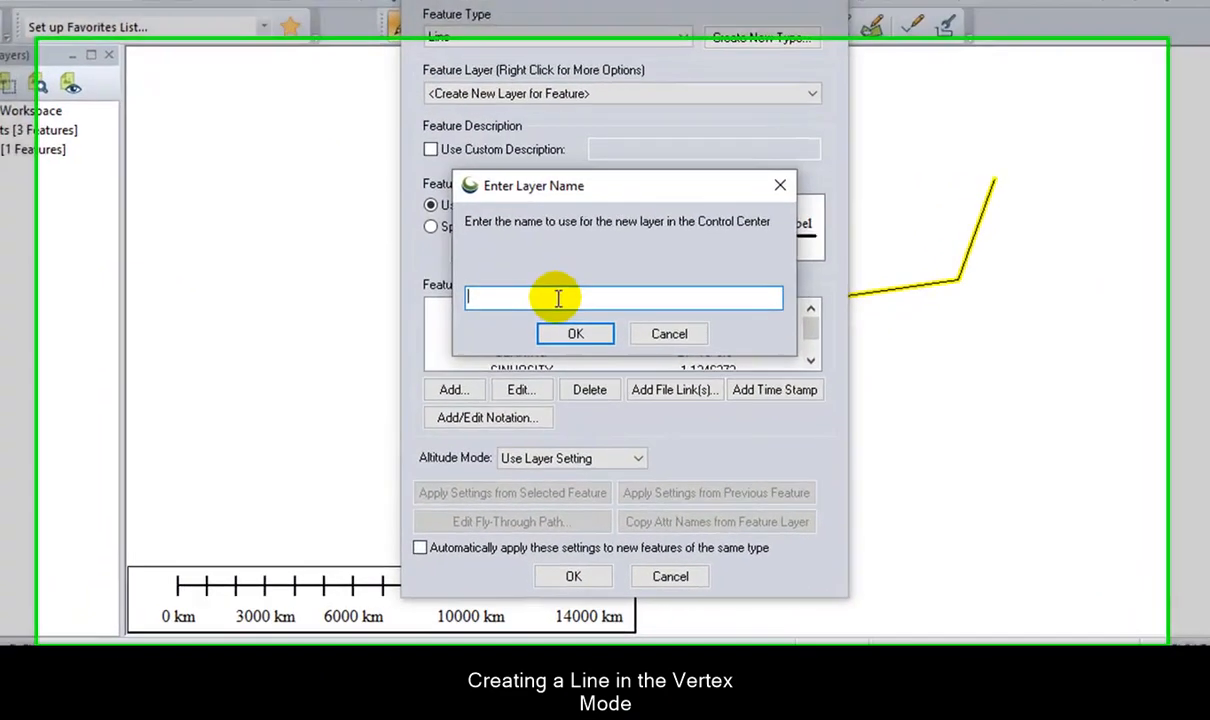
type("Line Vex")
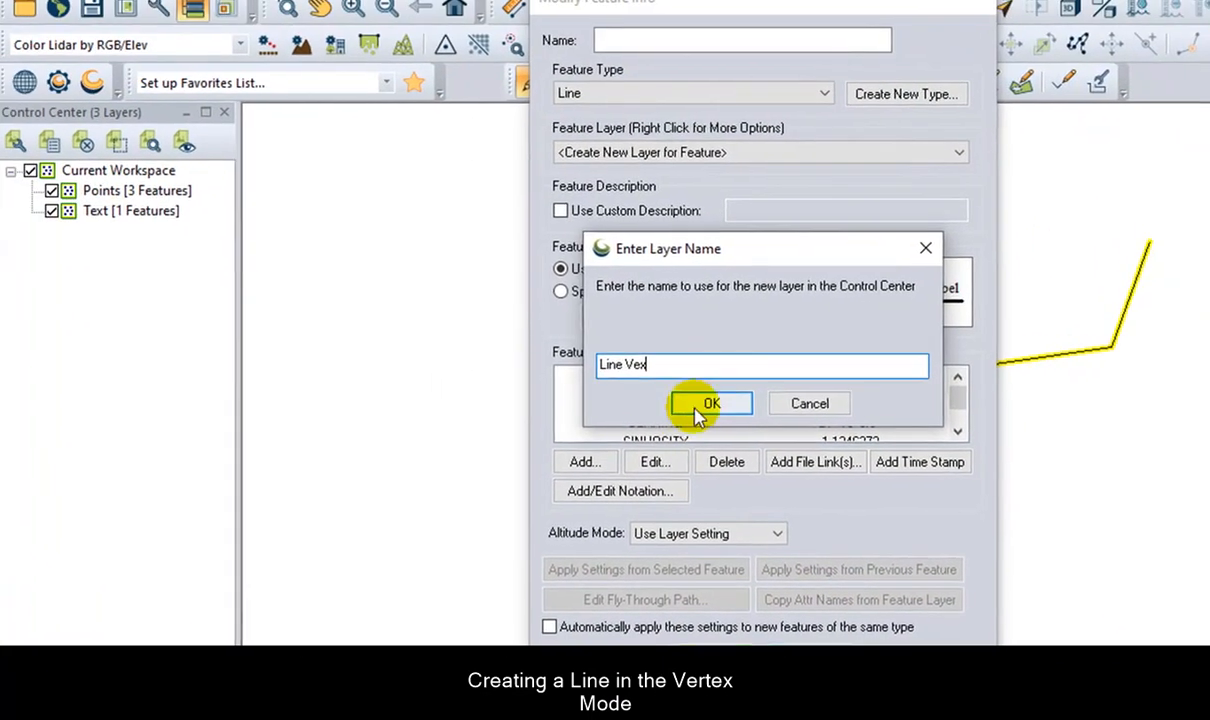
left_click(577, 314)
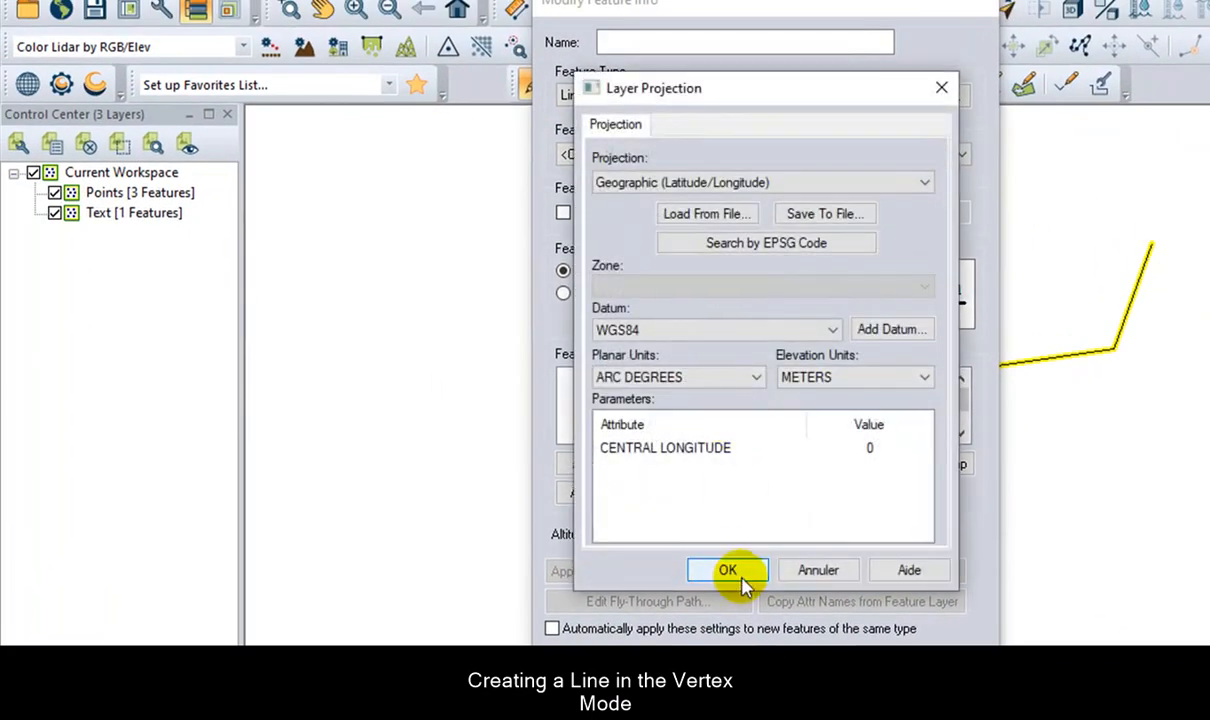
left_click(741, 577)
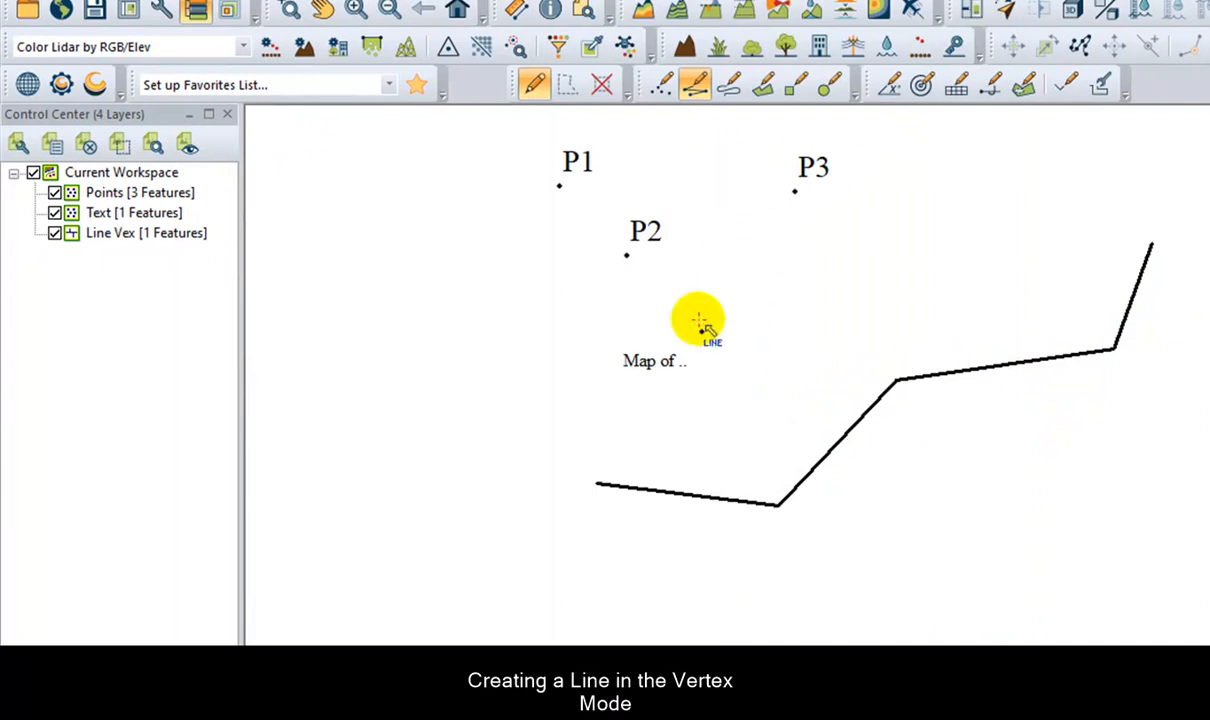
- Trace a freehand curved line about 16,900 km long below the existing vertex line, using the line trace mode
scroll(592, 278, "down", 1)
scroll(622, 345, "down", 1)
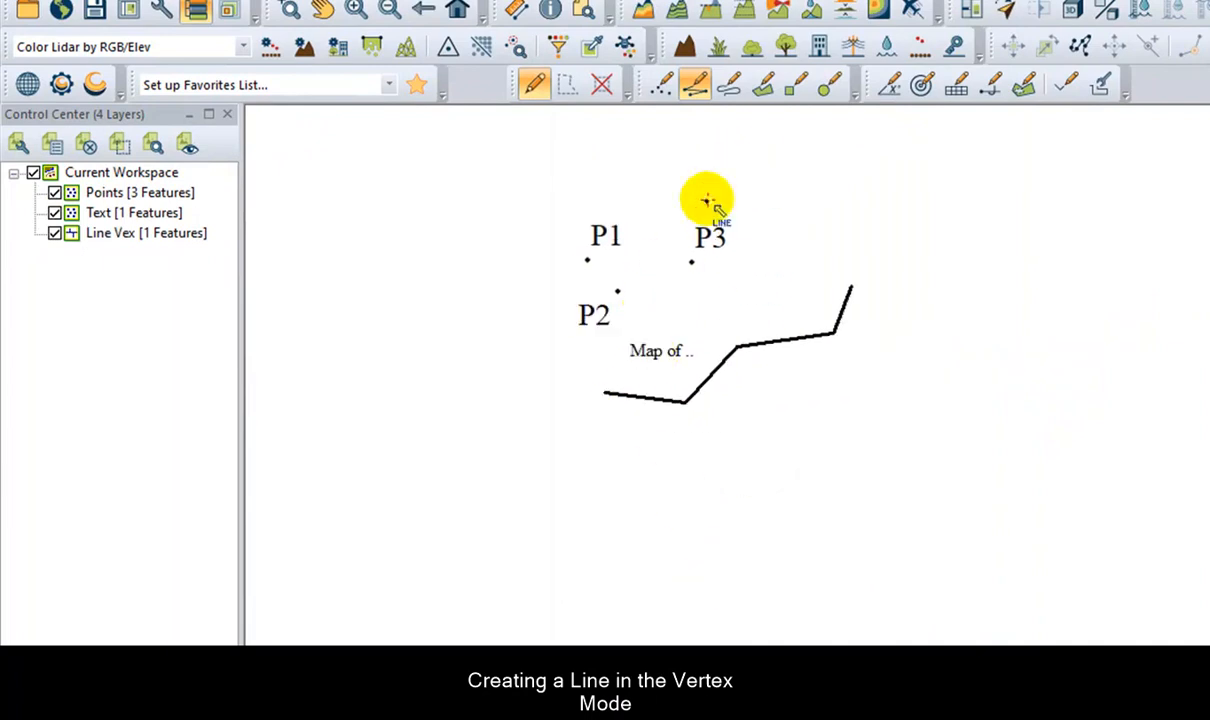
left_click(731, 88)
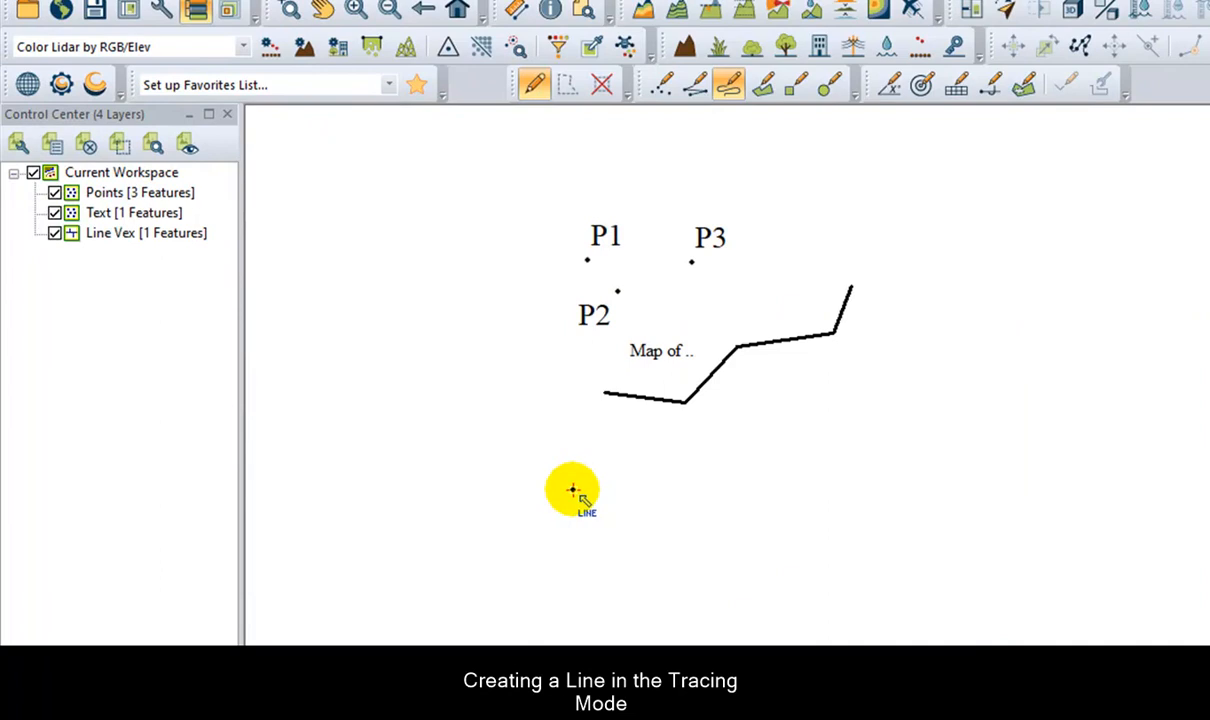
mouse_move(573, 490)
left_mouse_down()
mouse_move(730, 503)
mouse_move(885, 453)
left_mouse_up()
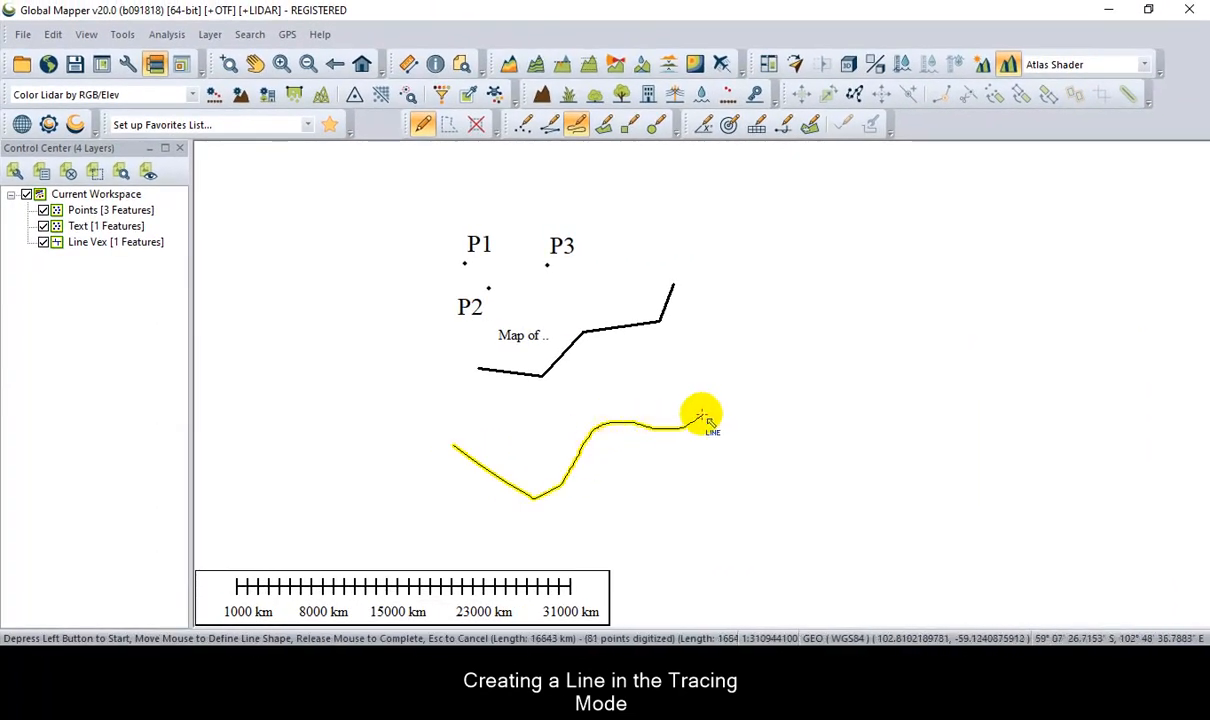
left_click_drag(703, 420, 705, 419)
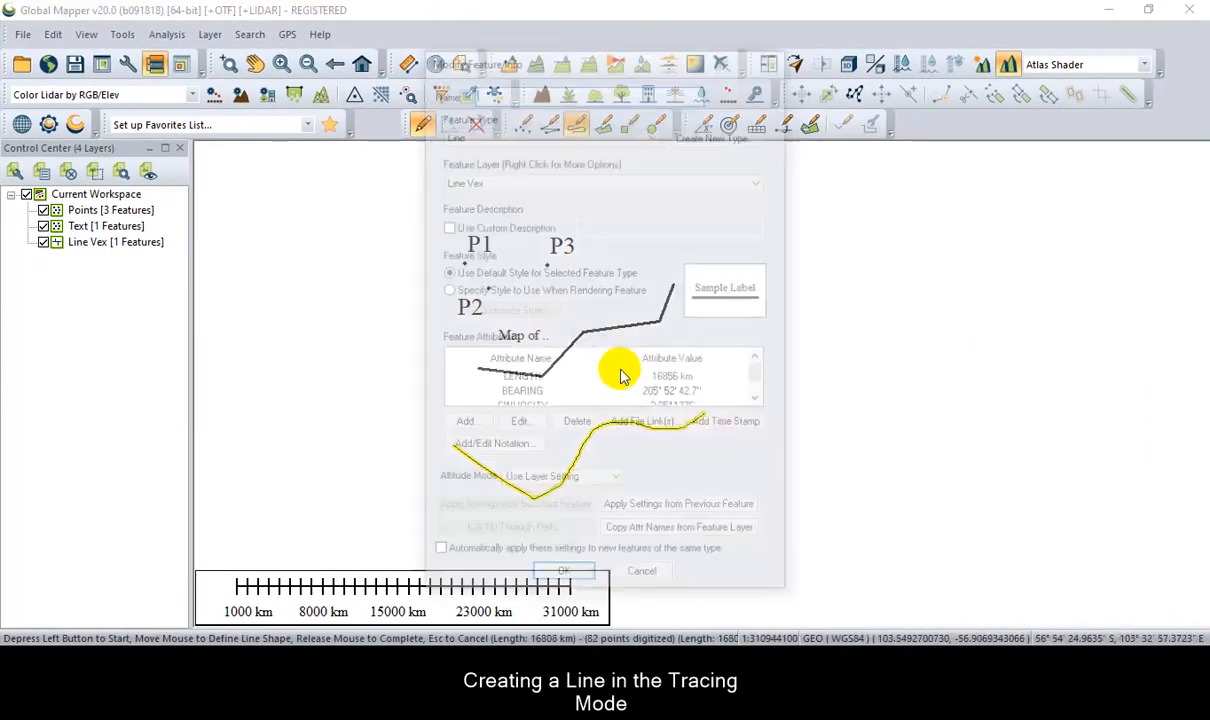
- Assign the traced line to a new layer named Line Trace, accepting the Geographic (Latitude/Longitude) WGS84 projection
left_click(500, 176)
left_click(468, 196)
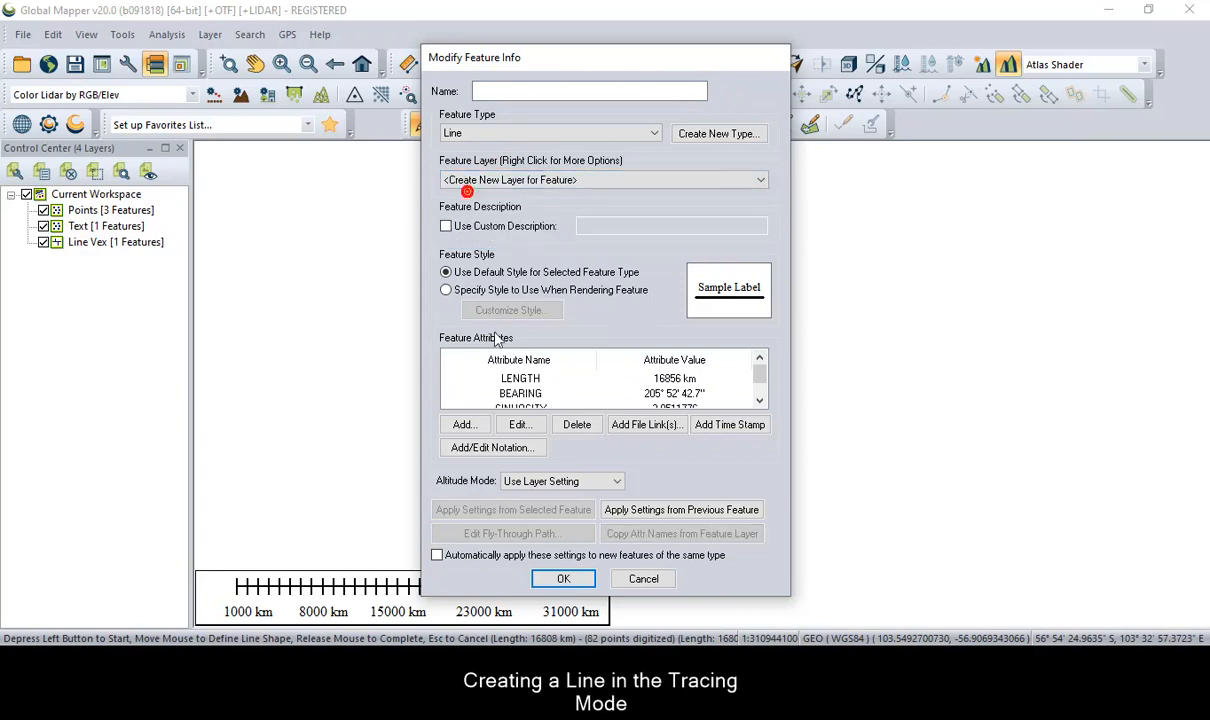
left_click(563, 579)
left_click(491, 348)
type("Line Trace")
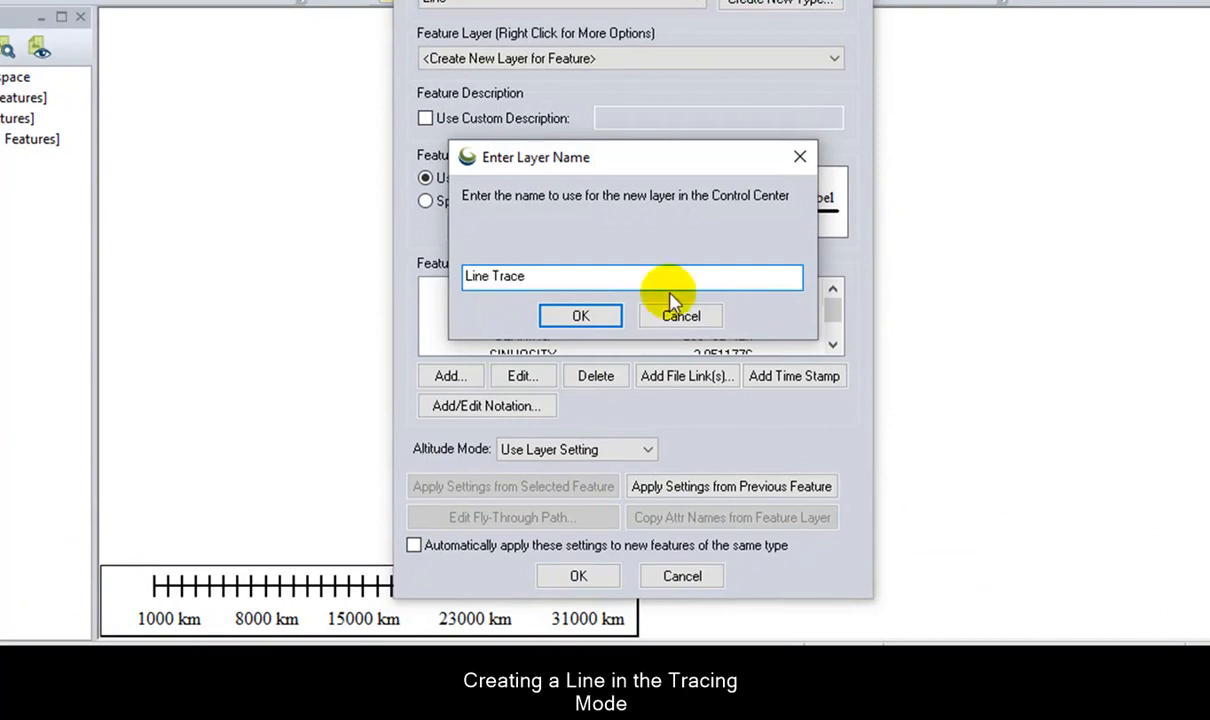
left_click(606, 315)
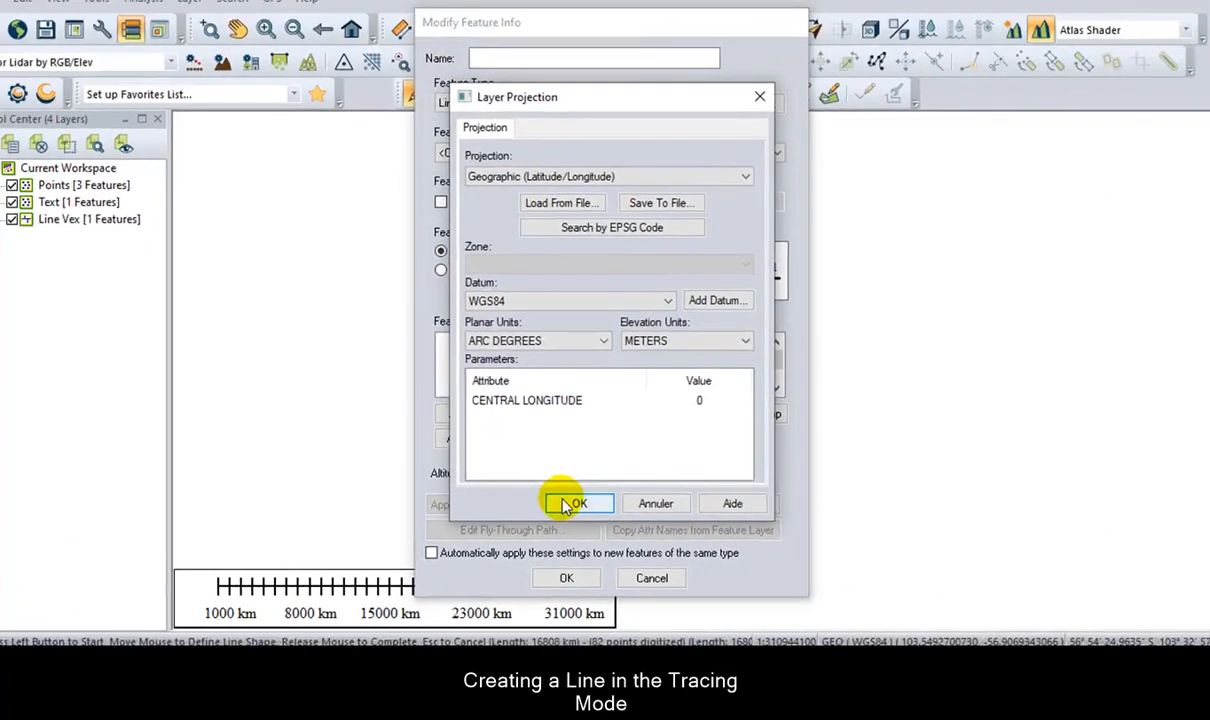
left_click(565, 505)
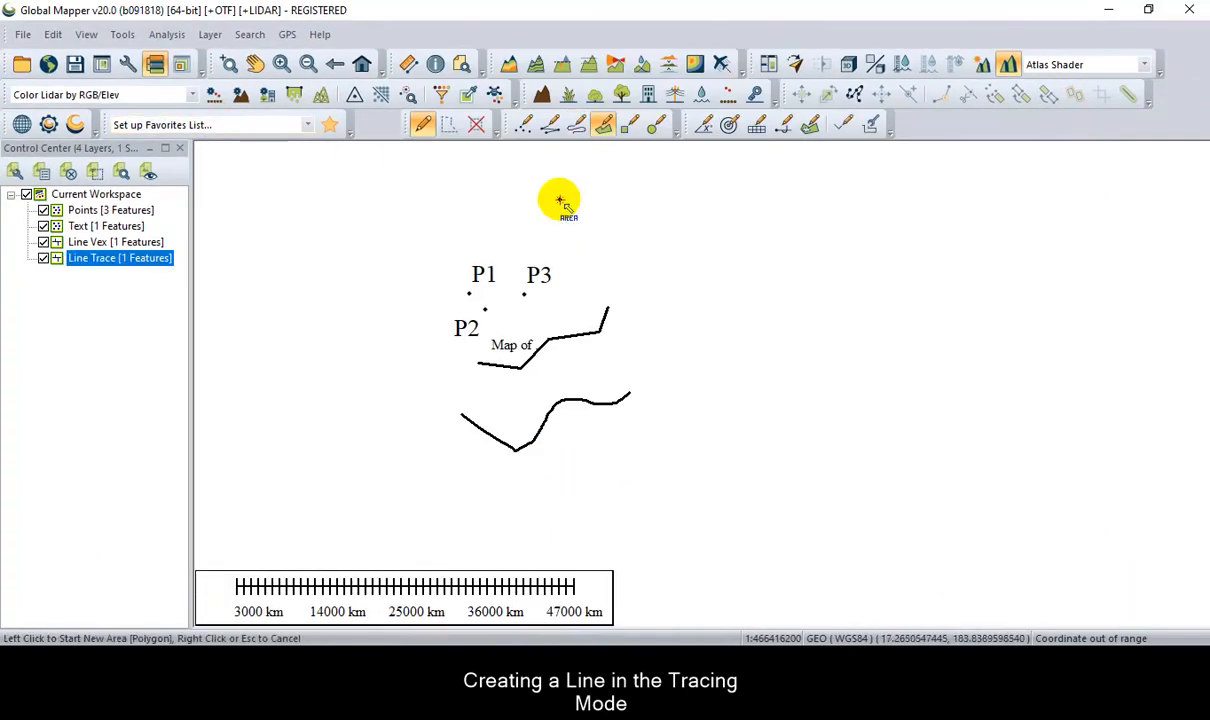
- Draw a six-vertex polygon area feature with a perimeter of about 60,500 km, east of the existing points and lines
left_click(603, 124)
left_click(603, 124)
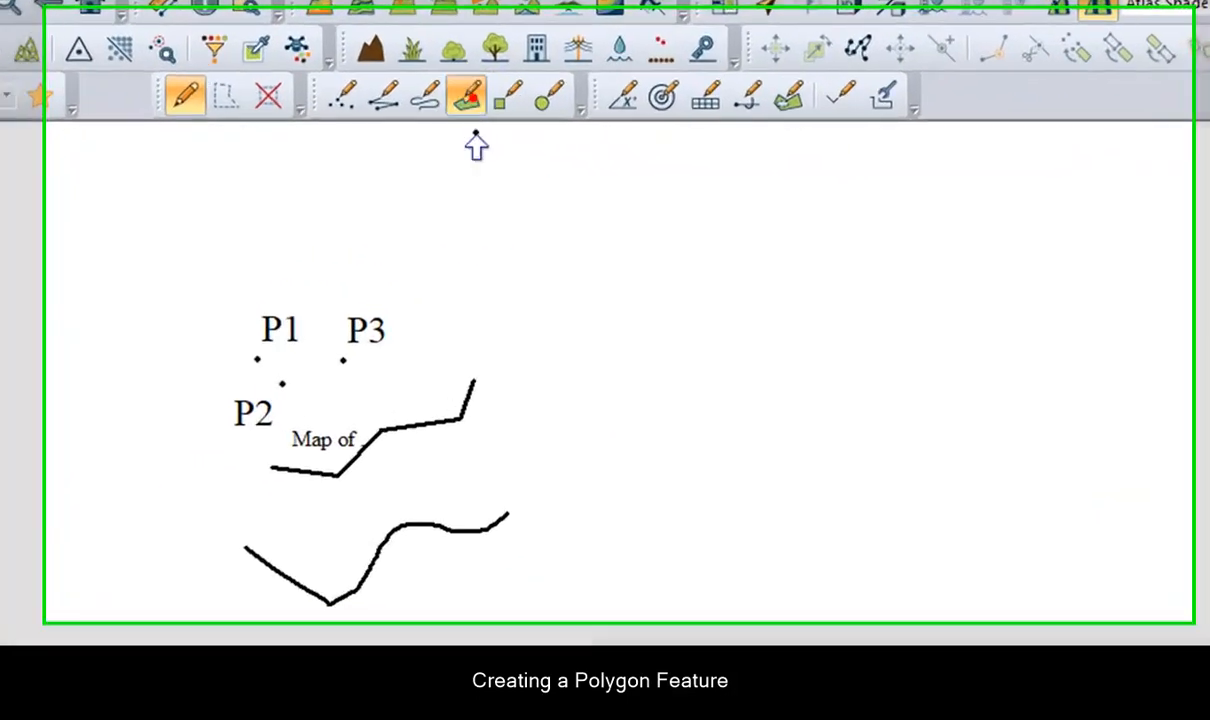
left_click(628, 384)
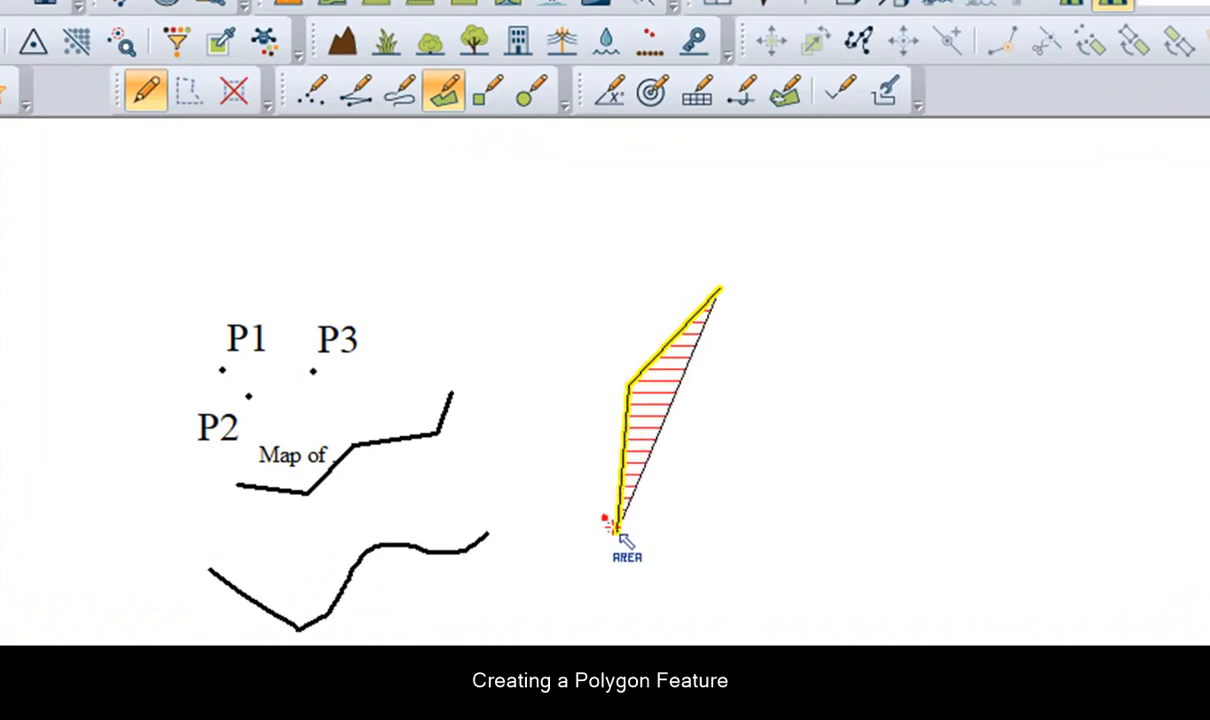
left_click(675, 549)
left_click(952, 515)
left_click(990, 380)
double_click(807, 265)
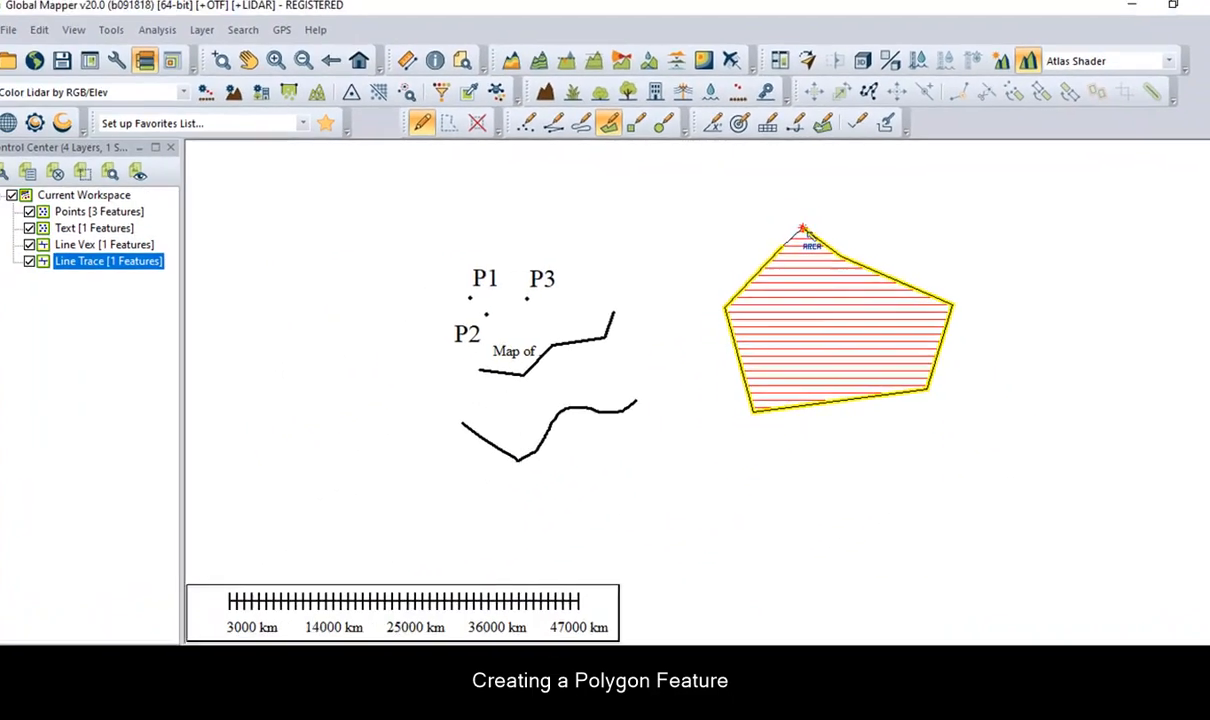
- Assign the drawn area to a new layer named Polygon, accepting the Geographic (Latitude/Longitude) WGS84 projection
left_click(505, 180)
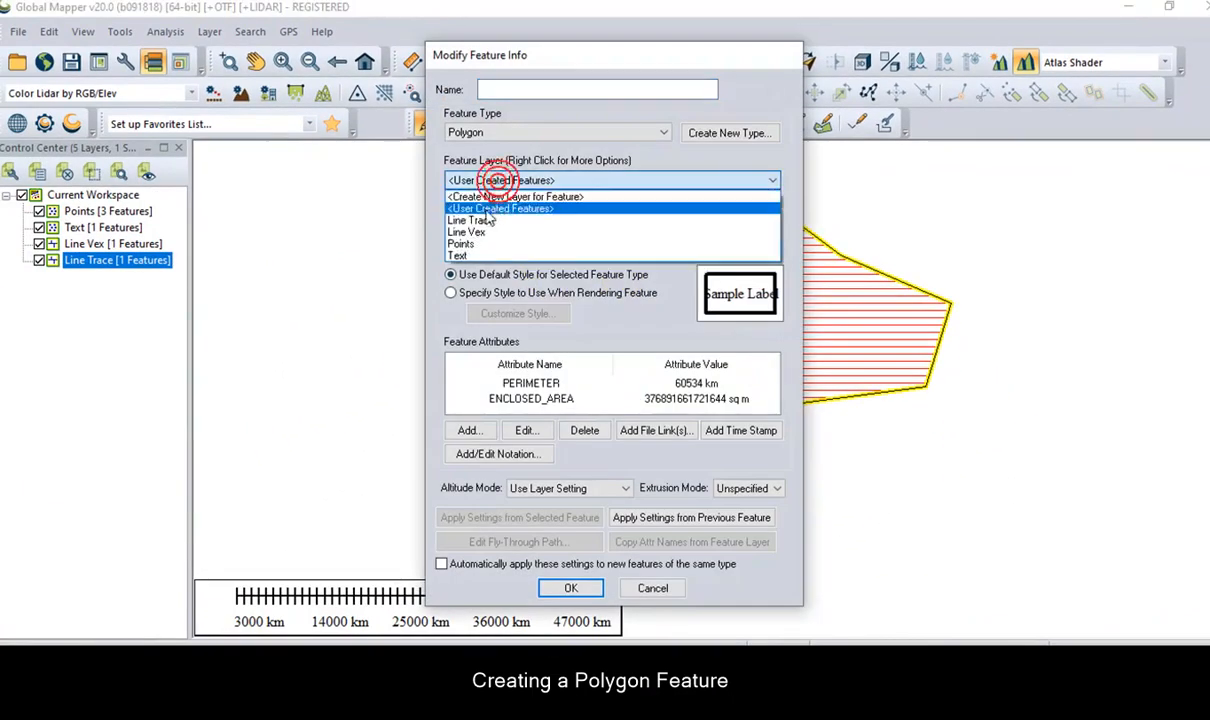
left_click(490, 197)
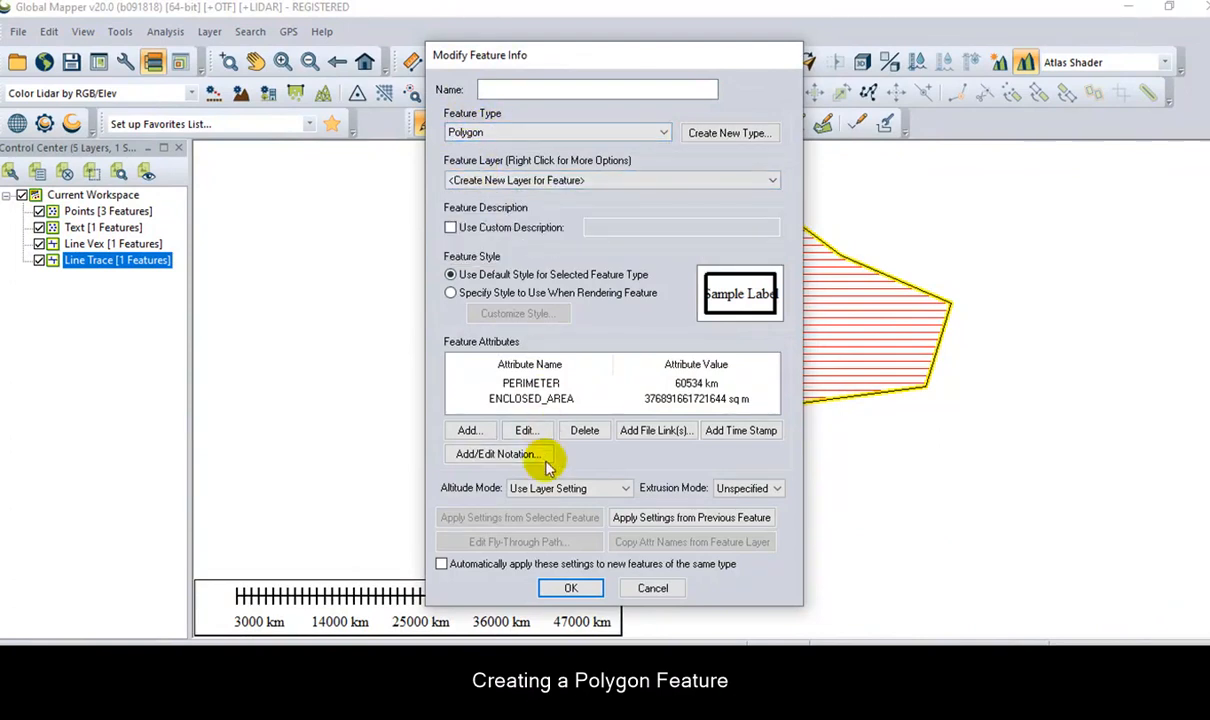
left_click(570, 587)
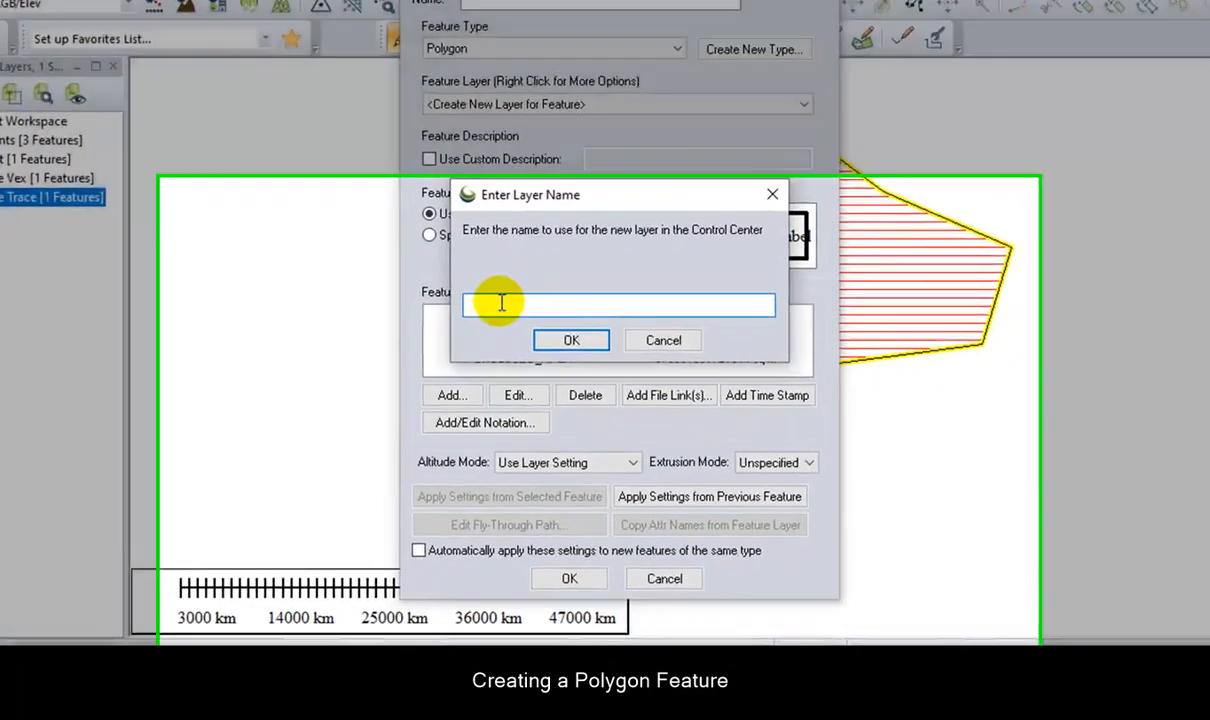
type("Polyg")
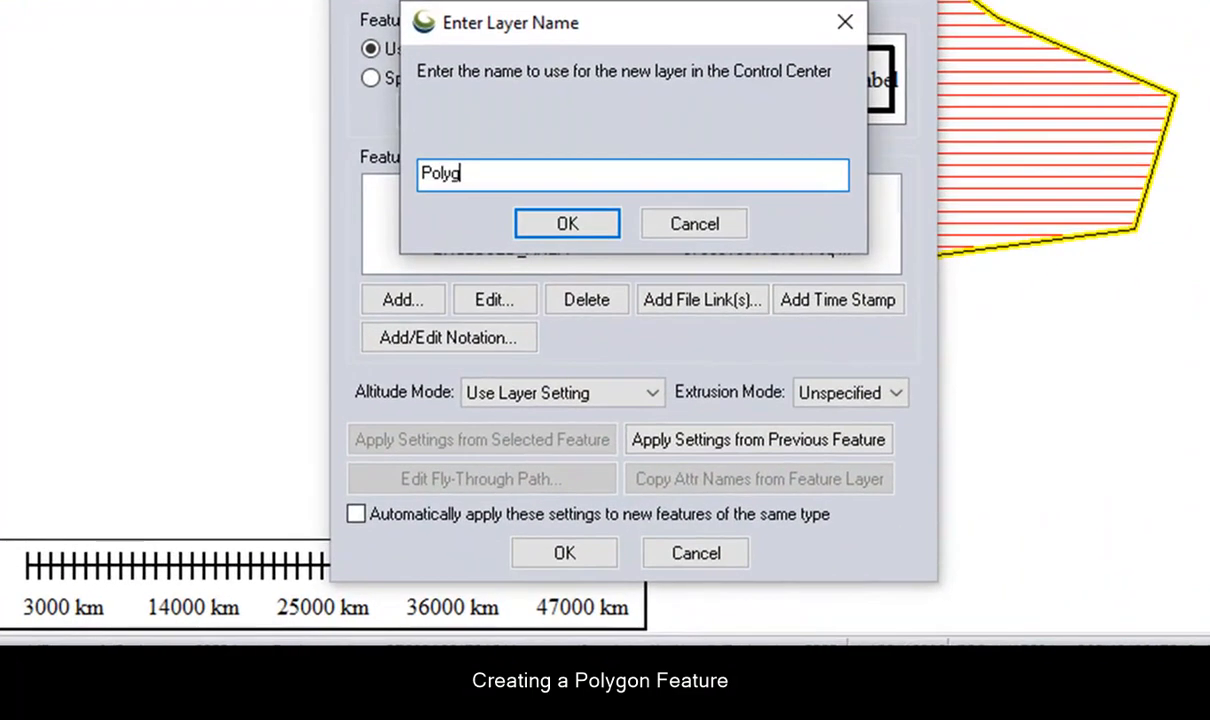
type("on")
left_click(567, 223)
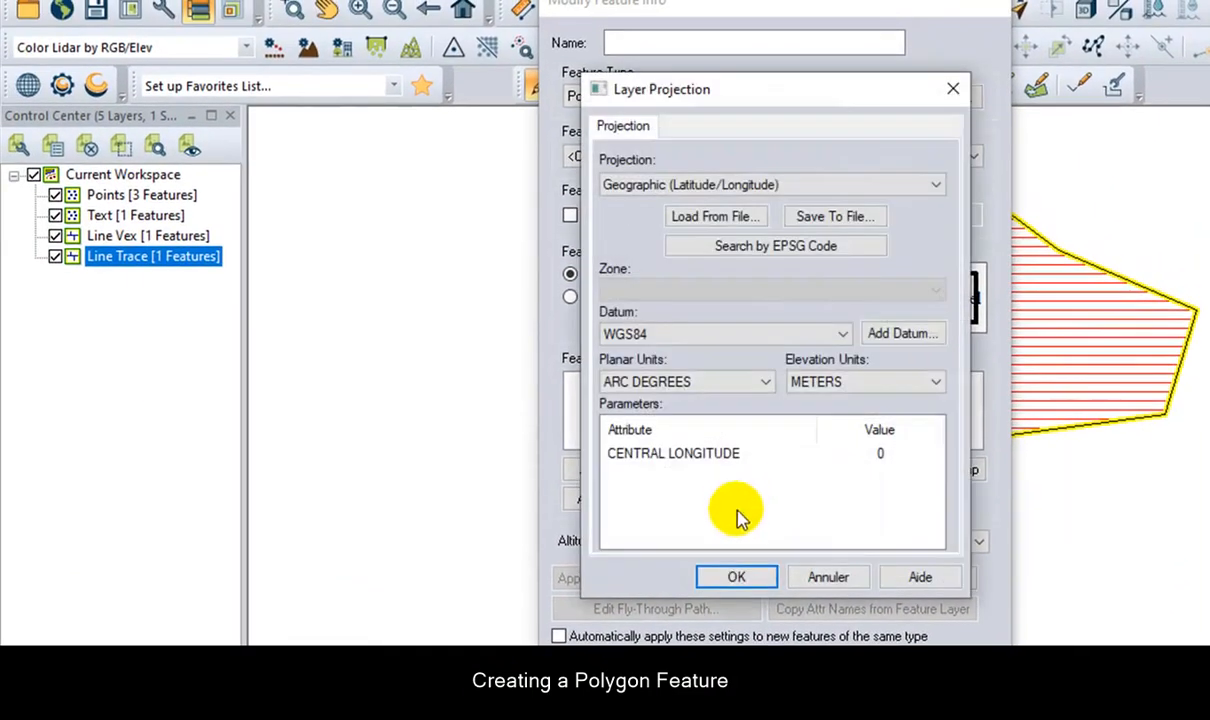
left_click(736, 577)
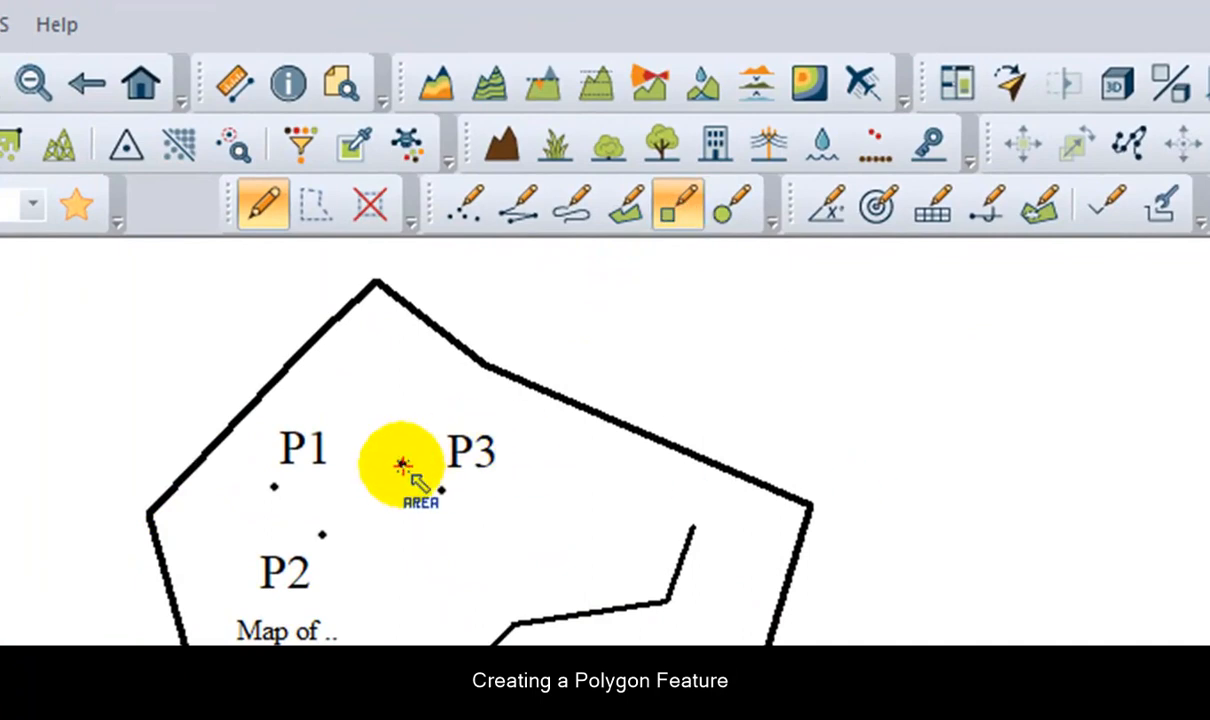
- Draw a wide rectangle area feature with a perimeter of about 11,600 km in the empty space east of the polygon
scroll(411, 460, "down", 1)
scroll(1032, 516, "up", 1)
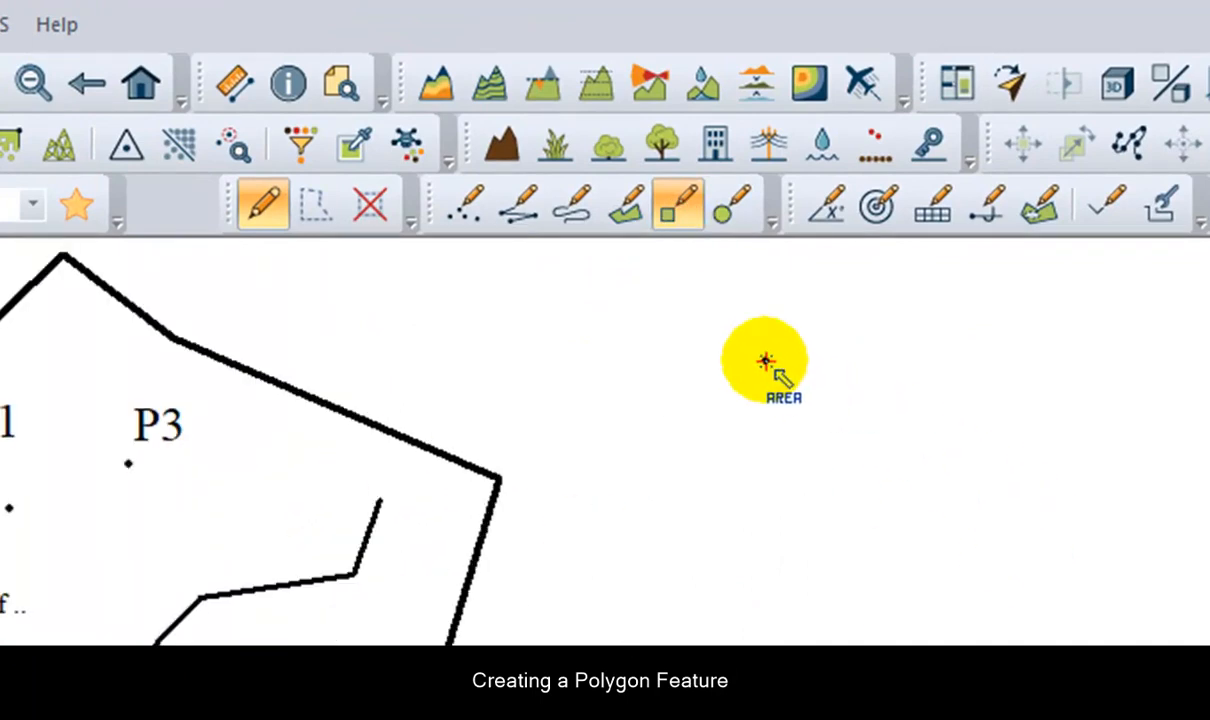
left_click_drag(732, 386, 786, 478)
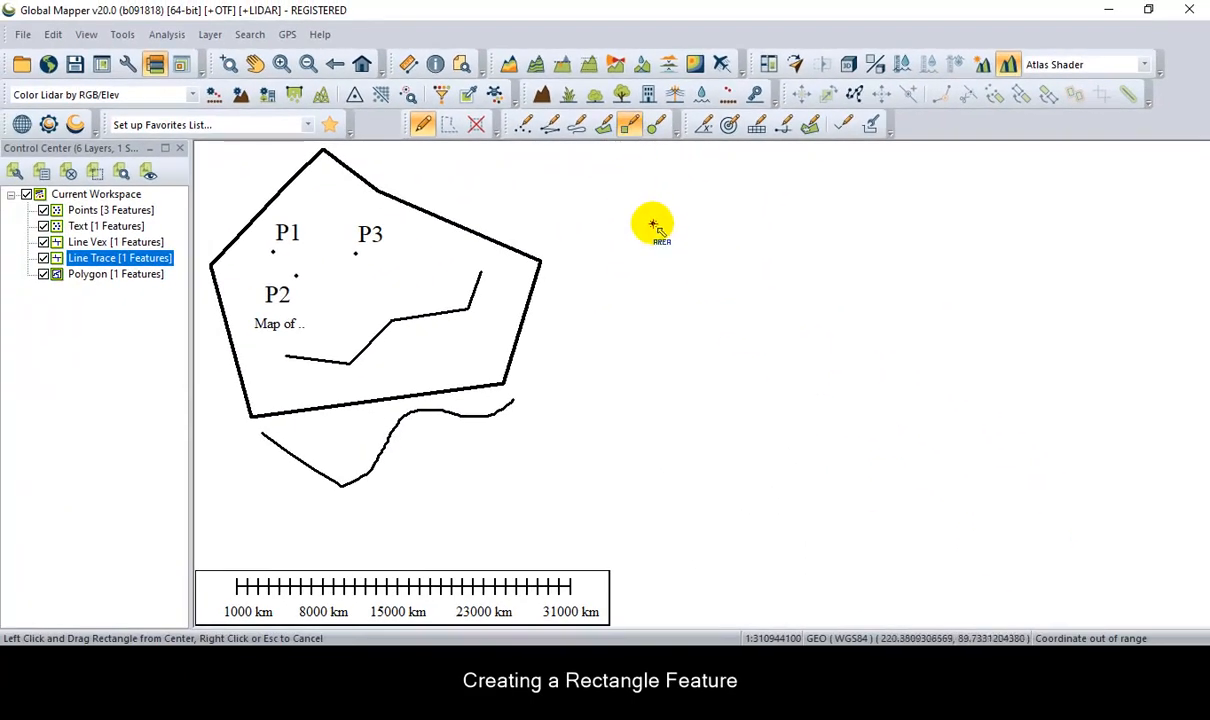
left_click_drag(686, 262, 775, 254)
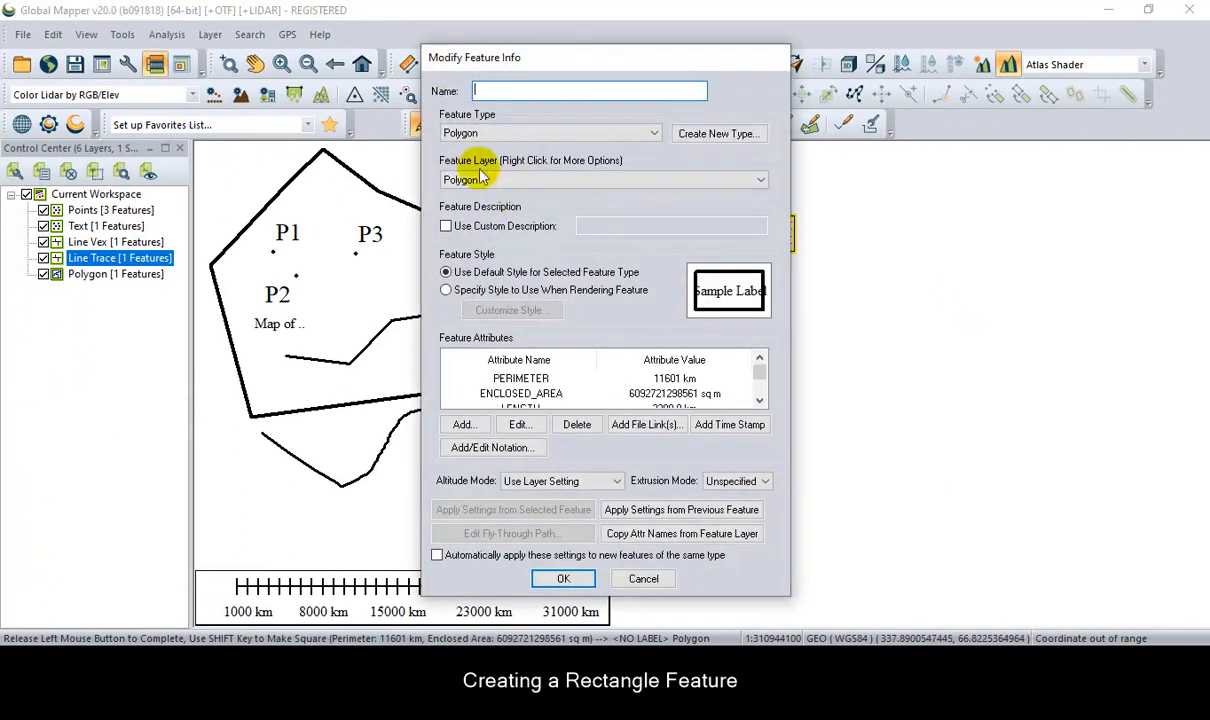
- Assign the drawn rectangle to a new layer named Rectangle, accepting the Geographic (Latitude/Longitude) WGS84 projection
left_click(503, 179)
left_click(480, 196)
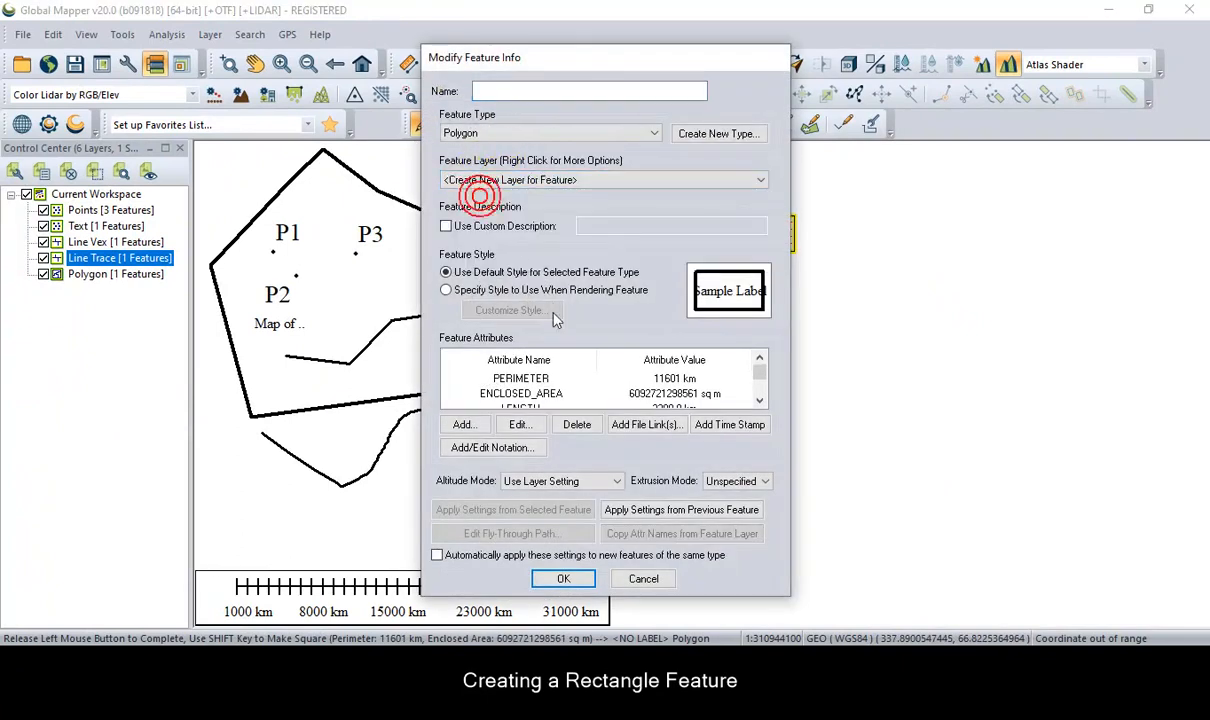
left_click(563, 580)
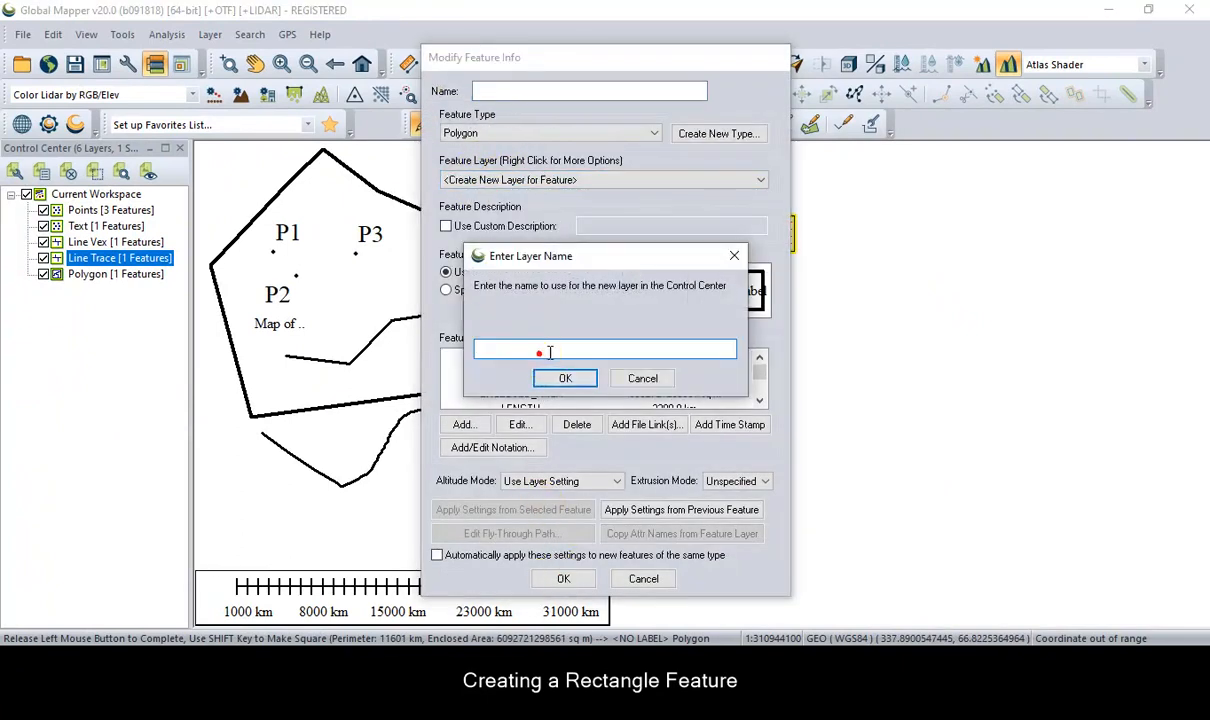
left_click(540, 350)
type("Rect")
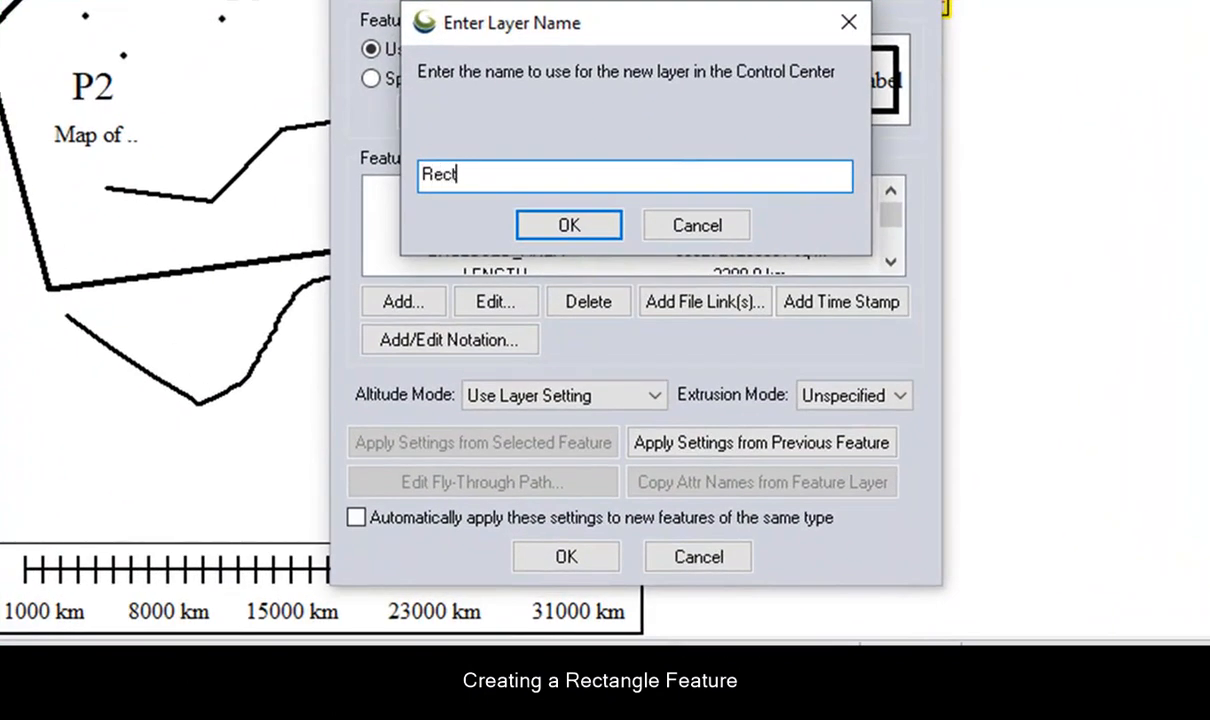
type("angle")
left_click(568, 225)
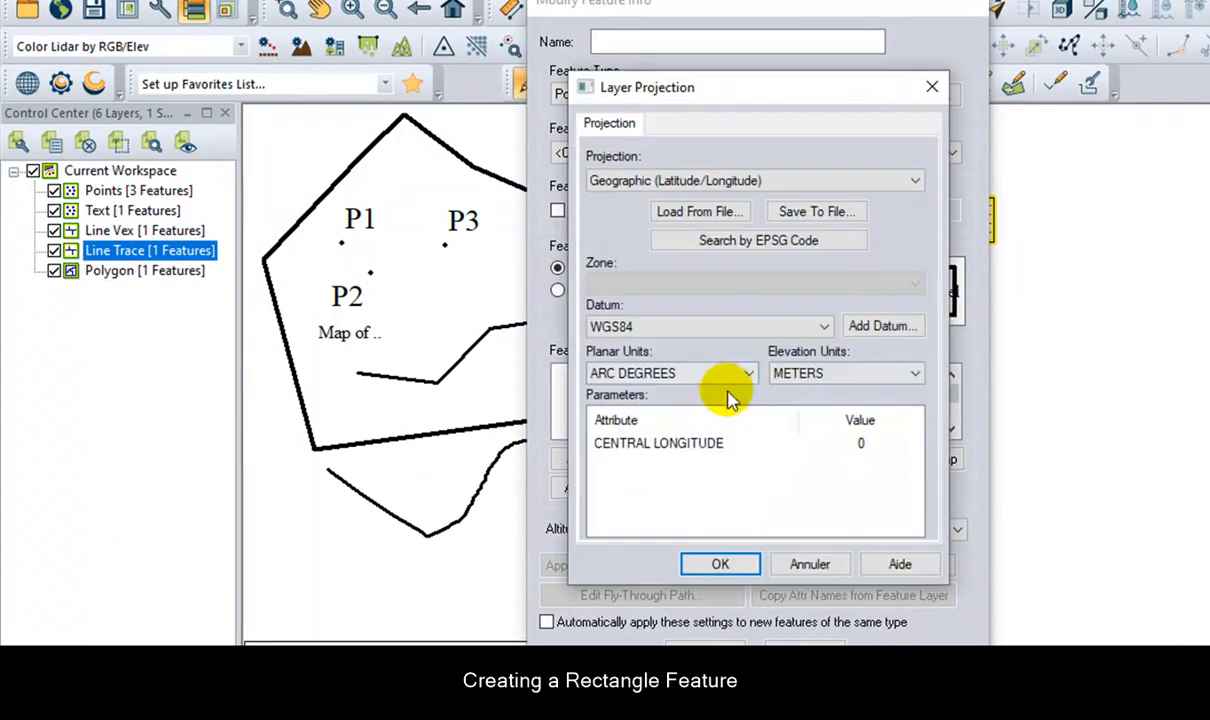
left_click(718, 568)
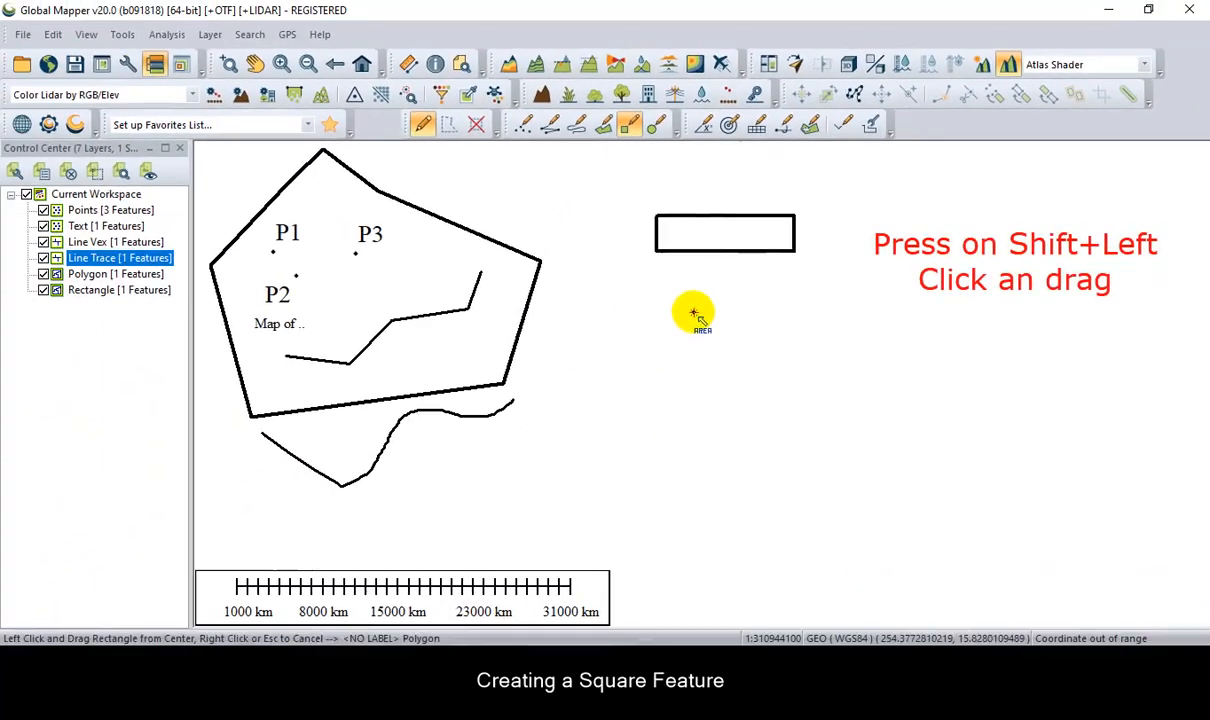
- Draw a square with a perimeter of about 19,200 km below the rectangle and store it in a new WGS84 layer named Square
left_click_drag(694, 314, 715, 373)
left_click(527, 180)
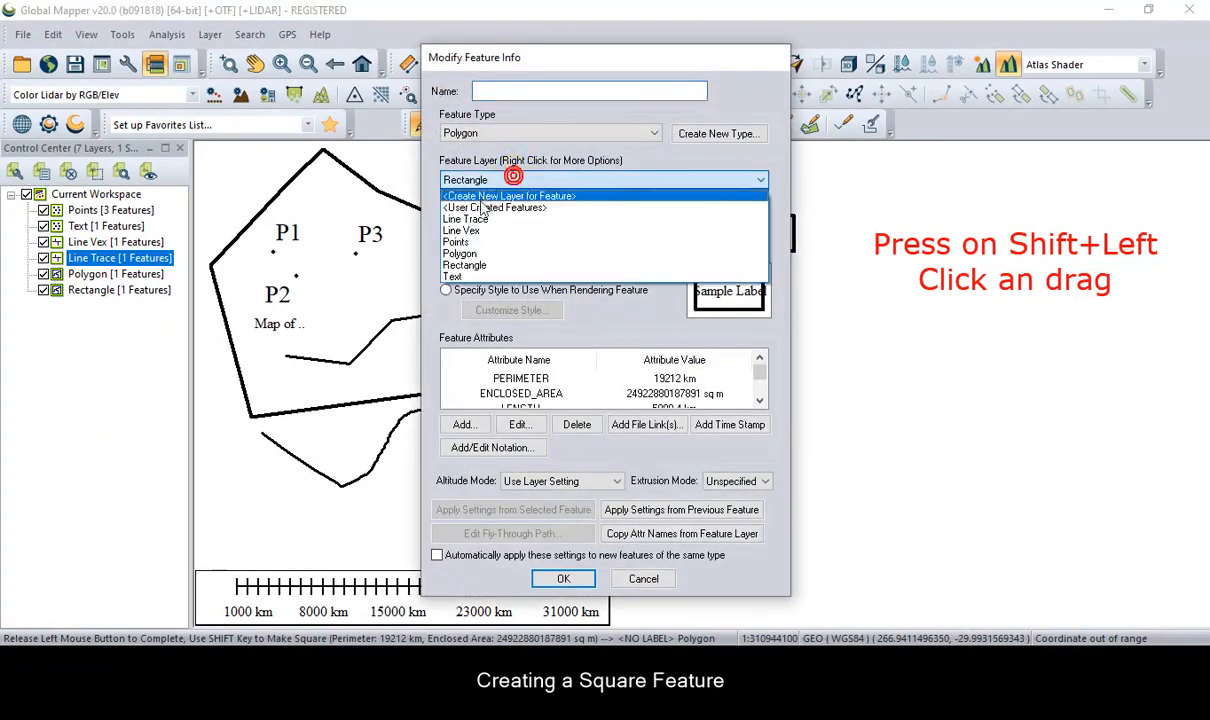
left_click(481, 196)
left_click(563, 578)
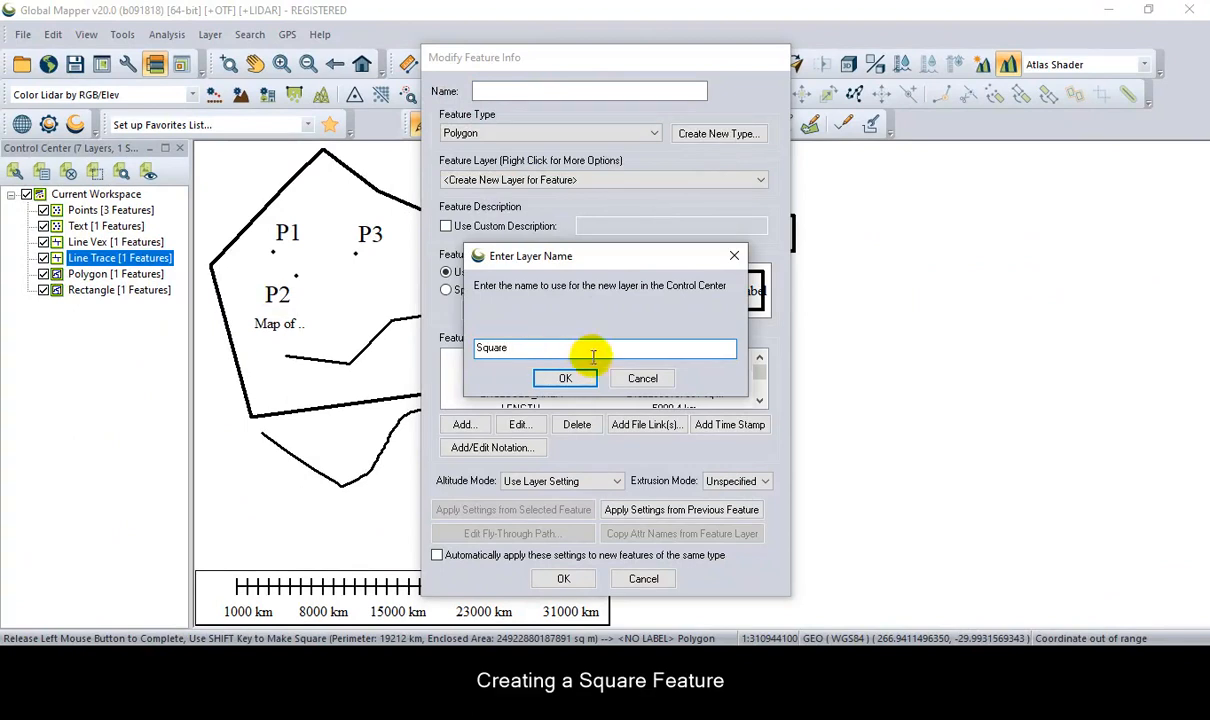
left_click(566, 378)
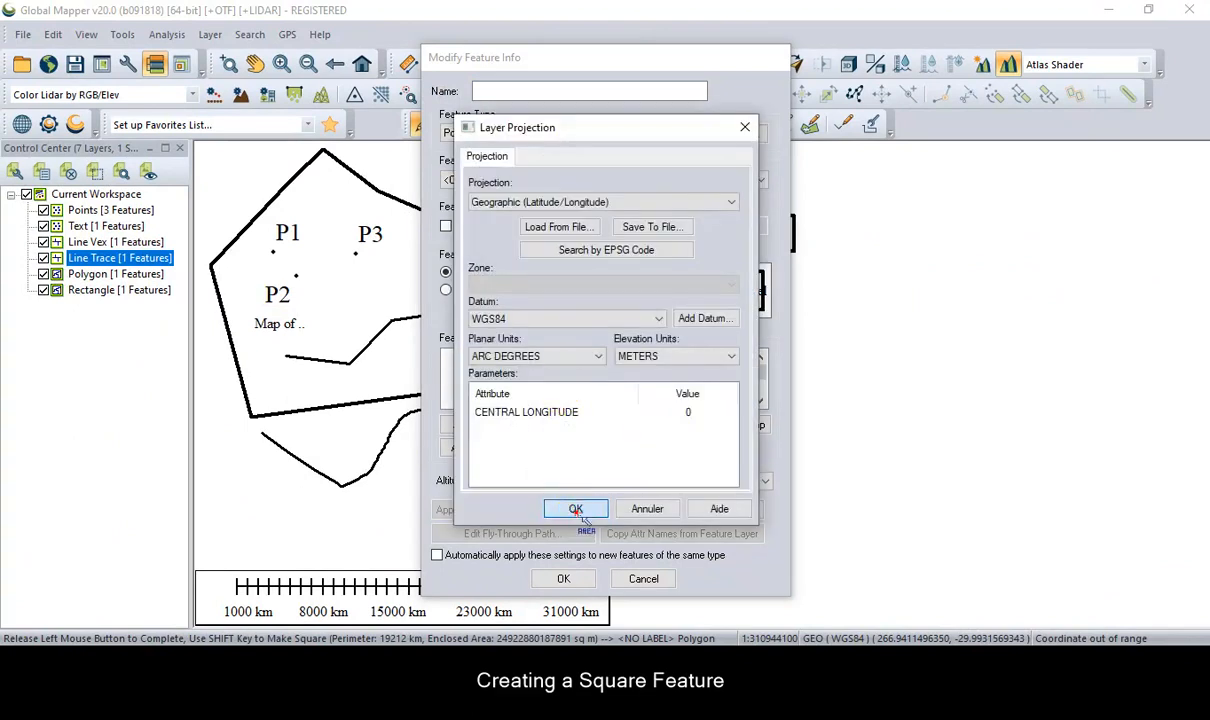
left_click(576, 509)
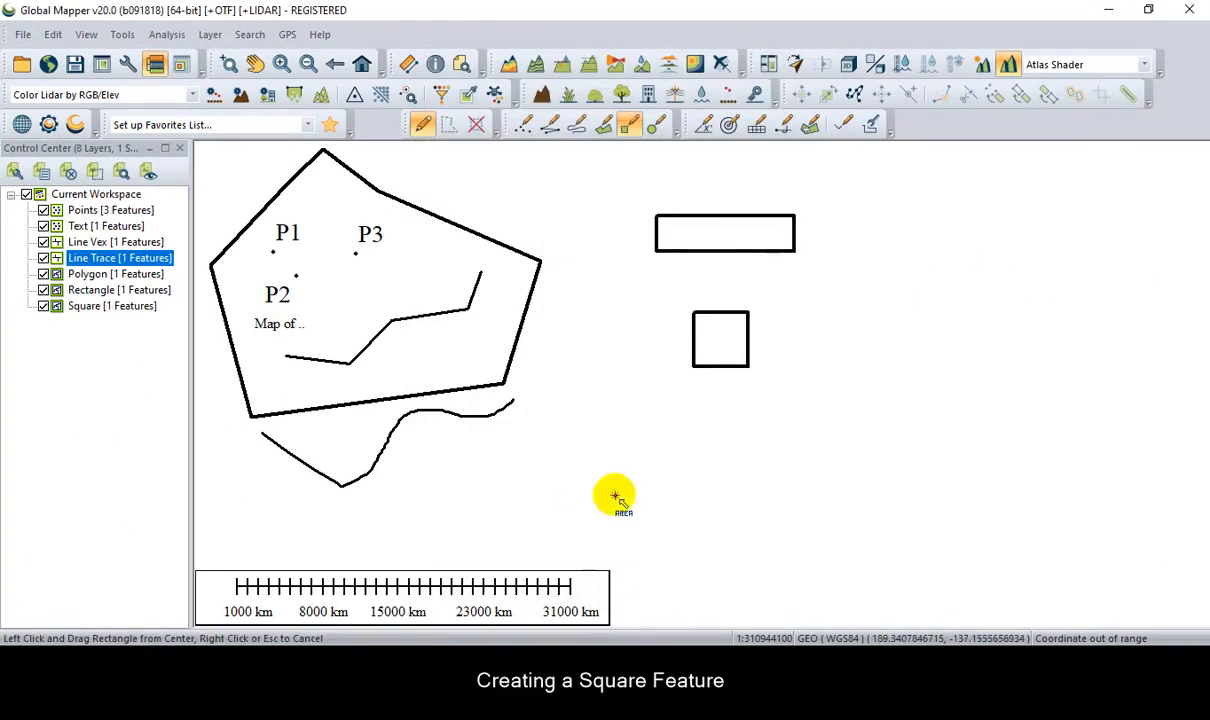
- Draw a circle with a perimeter of about 30,300 km east of the square and store it in a new WGS84 layer named Circle
left_click(655, 127)
left_click_drag(958, 300, 1005, 368)
left_click(520, 179)
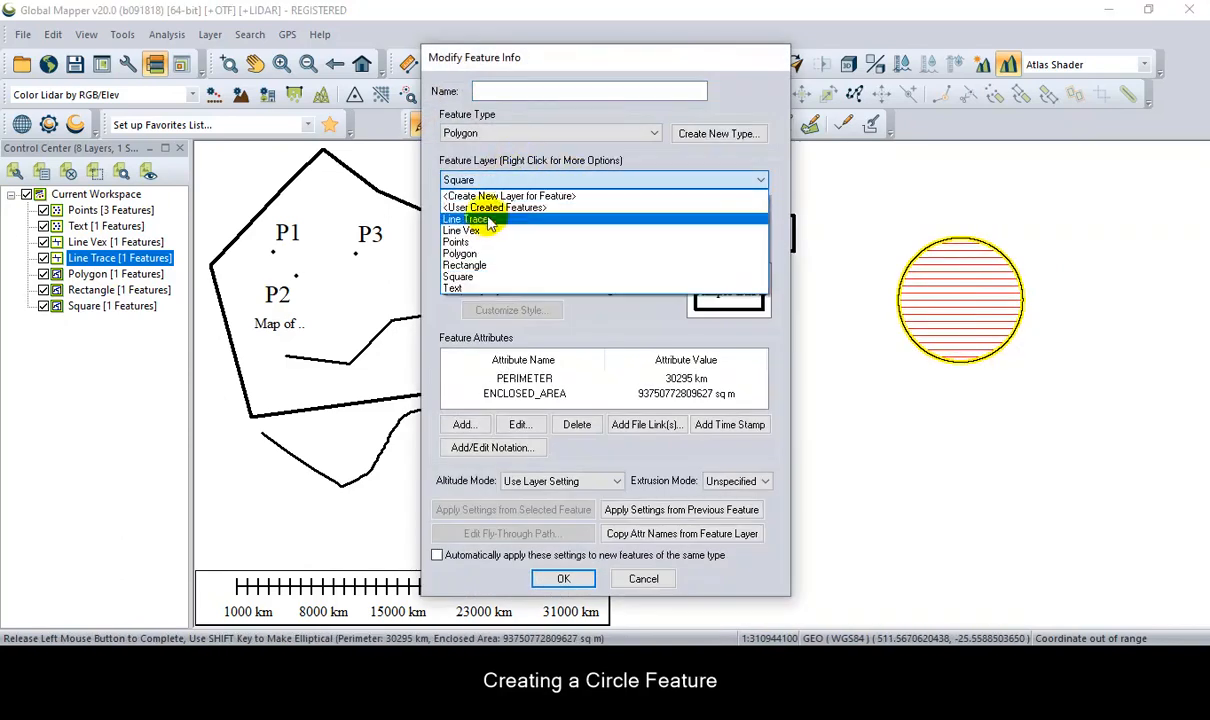
left_click(492, 194)
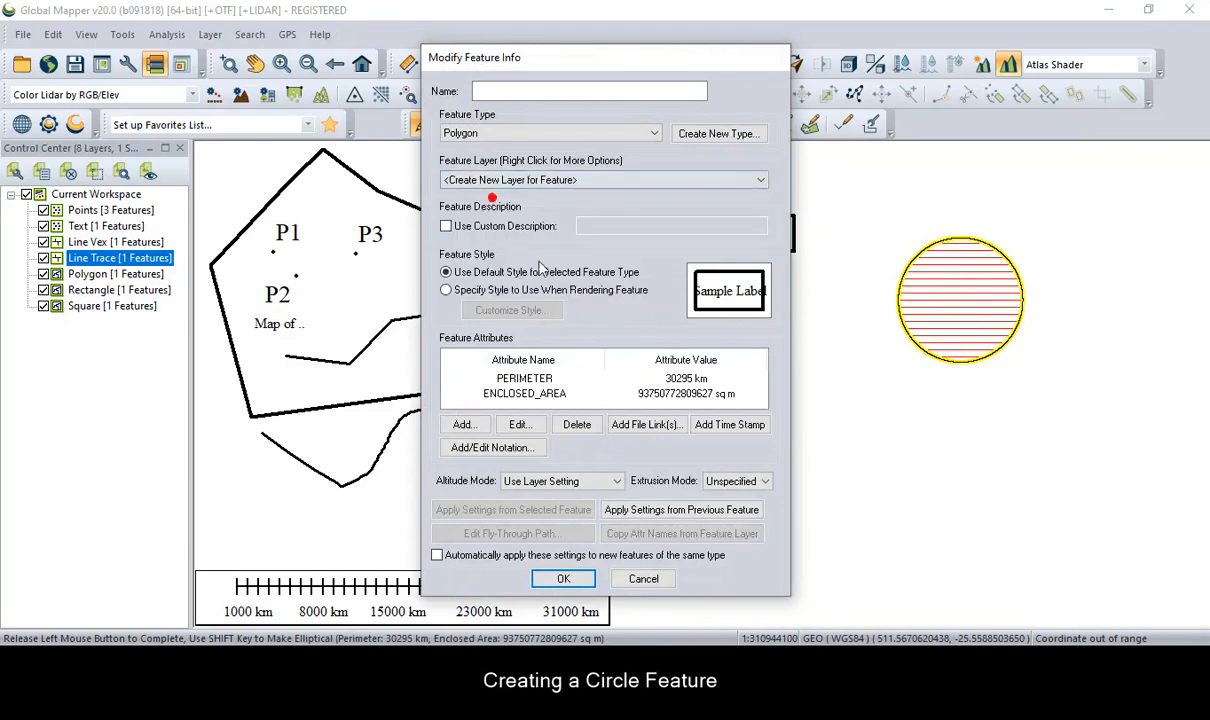
left_click(579, 581)
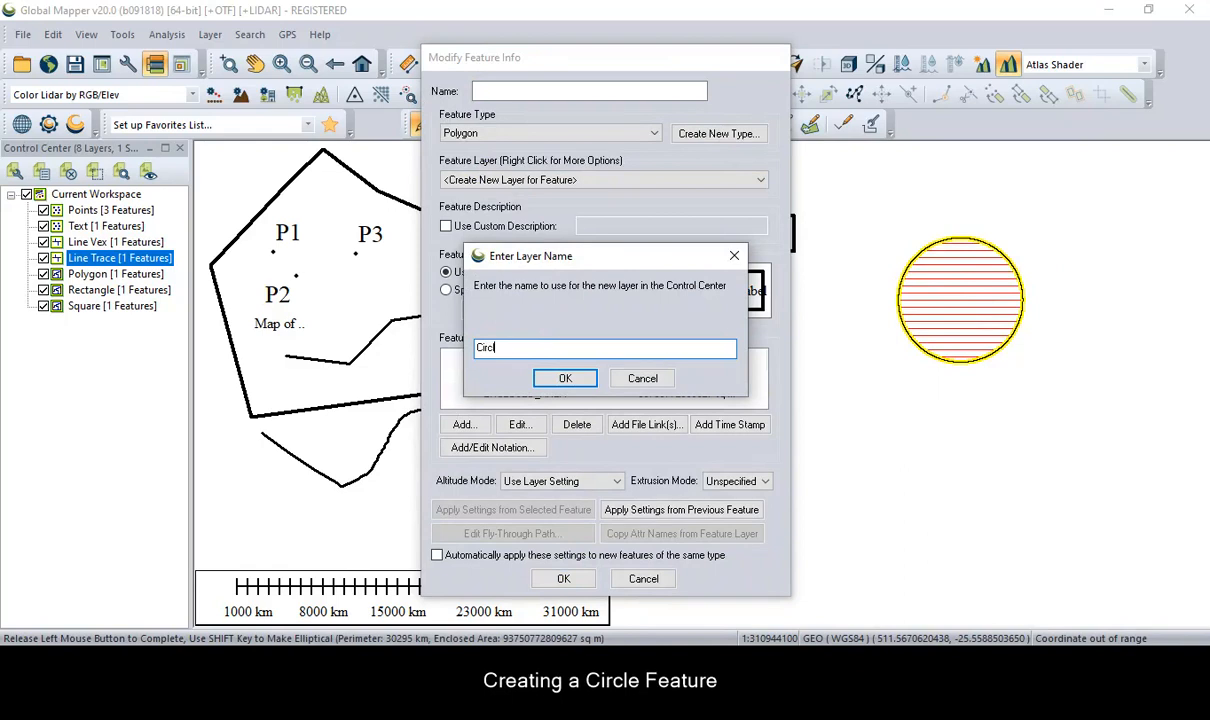
left_click(563, 378)
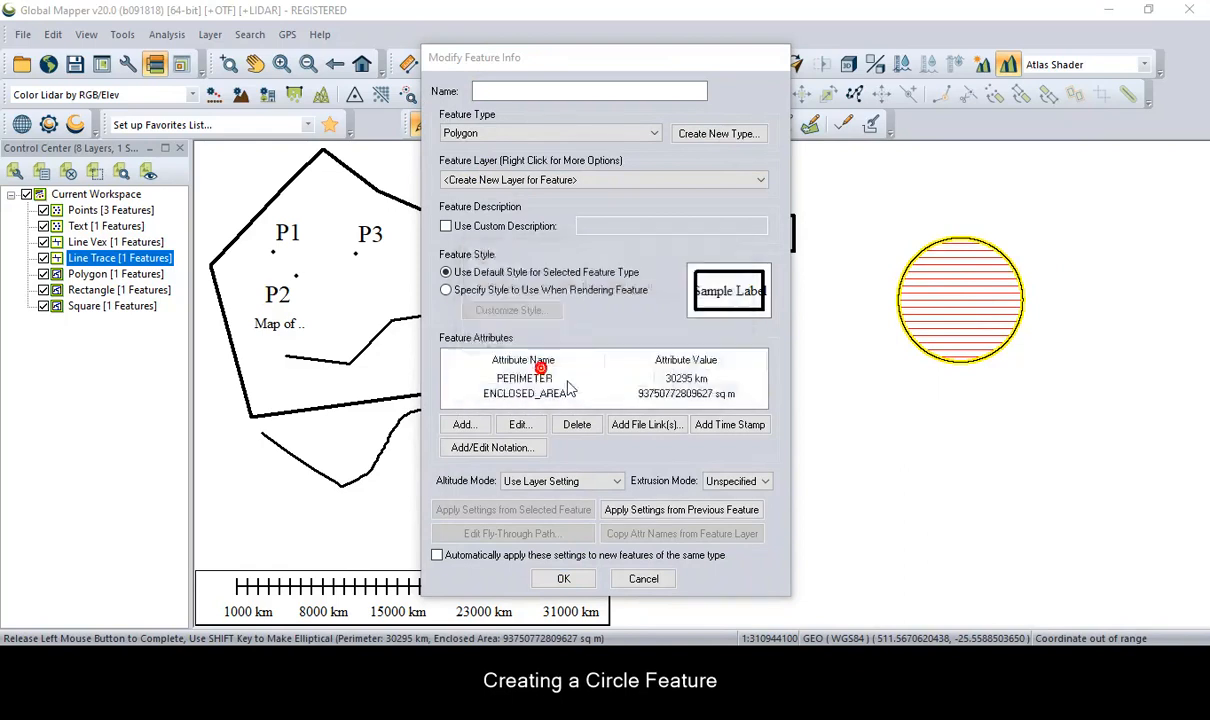
left_click(597, 513)
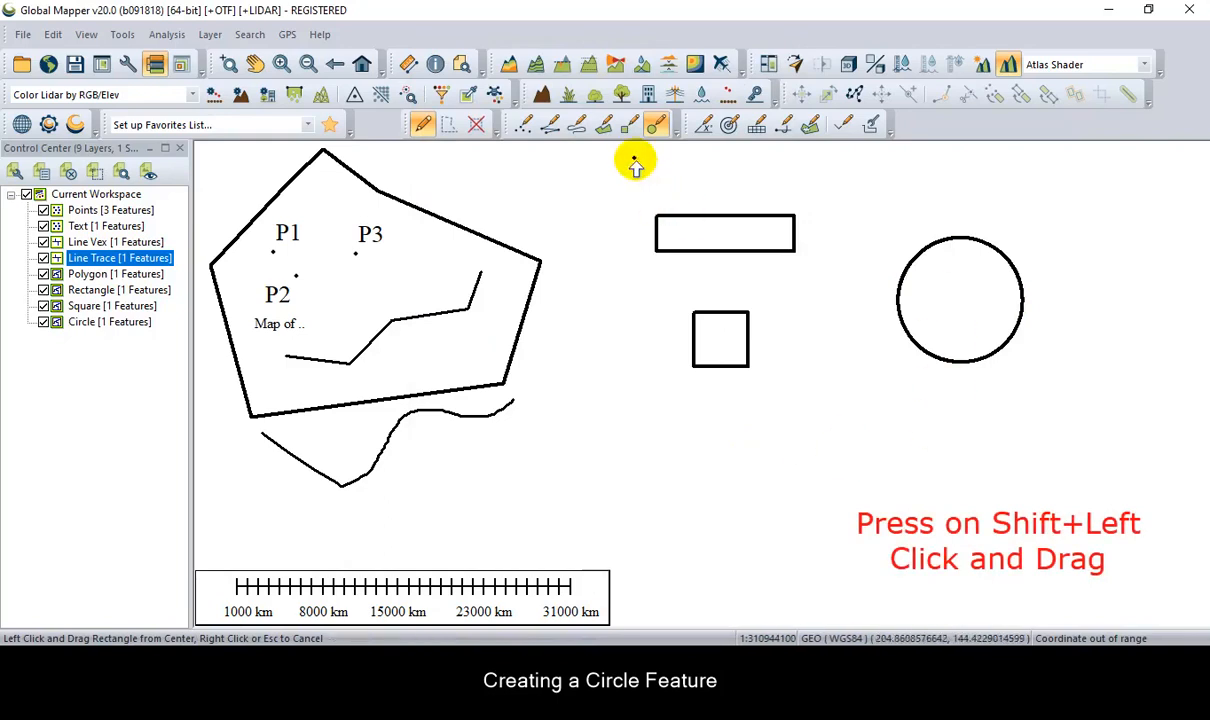
- Draw a flat ellipse with a perimeter of about 5,900 km below the square and store it in a new WGS84 layer named Ellipse
mouse_move(746, 458)
left_mouse_down()
mouse_move(780, 486)
mouse_move(786, 477)
left_mouse_up()
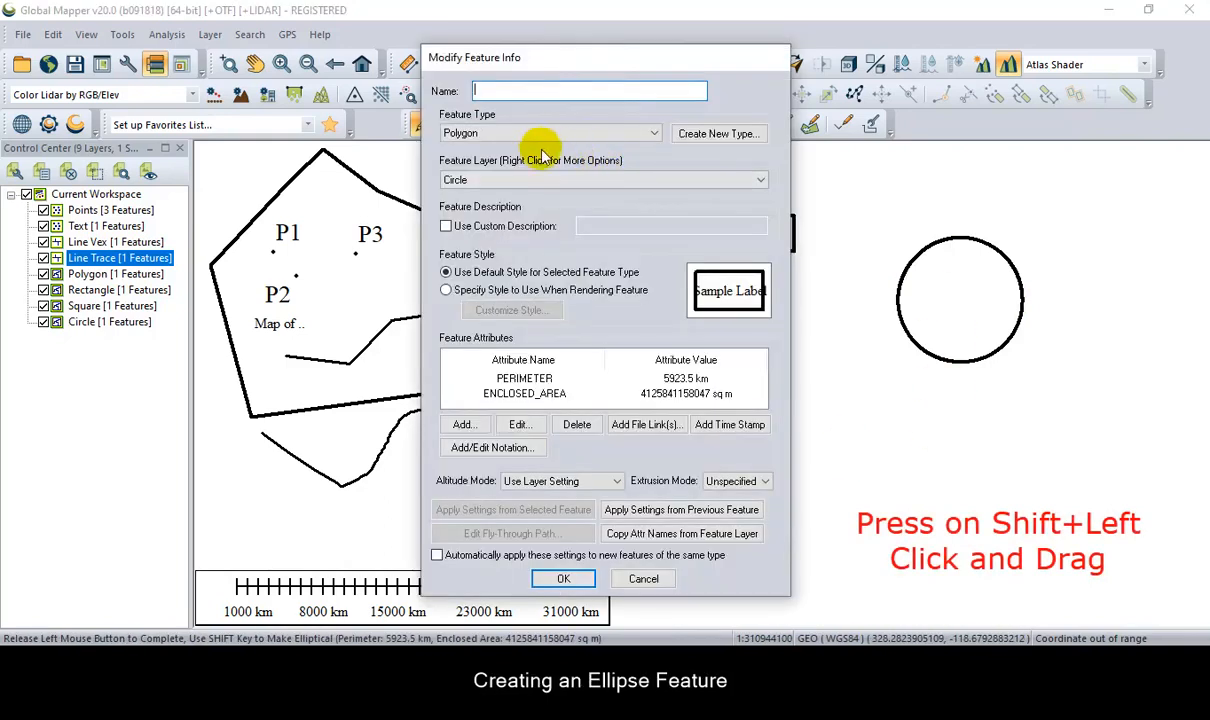
left_click(500, 180)
left_click(498, 194)
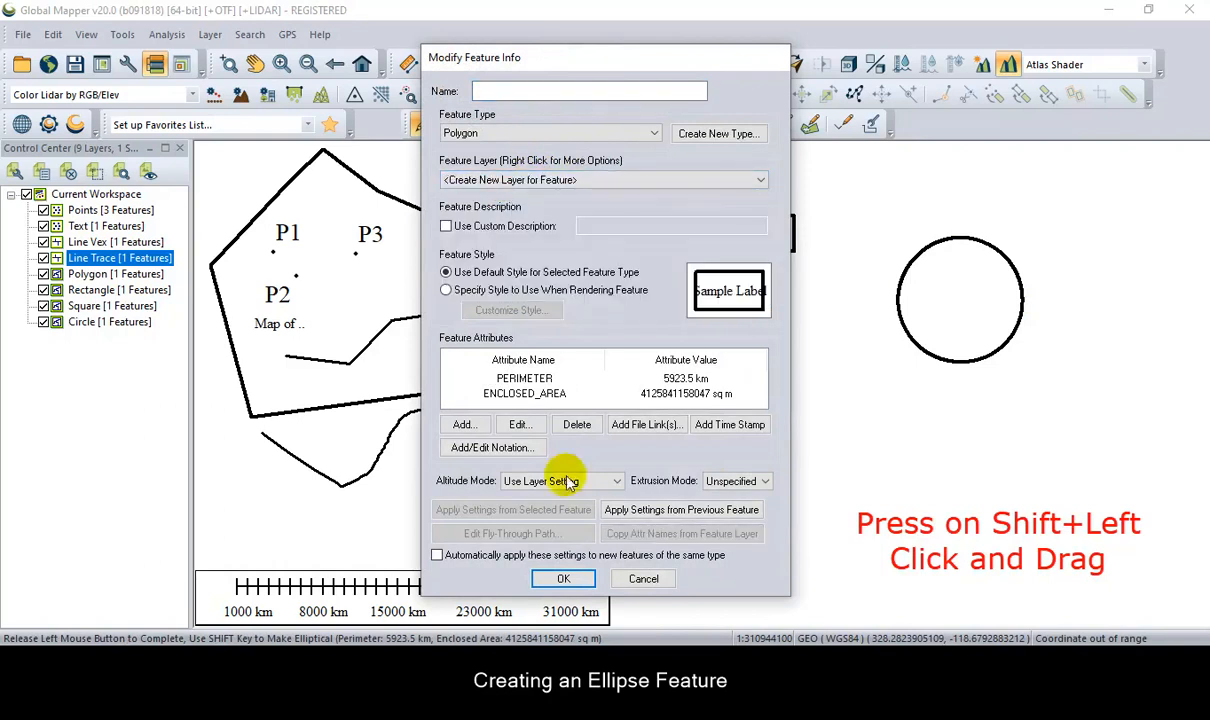
left_click(559, 579)
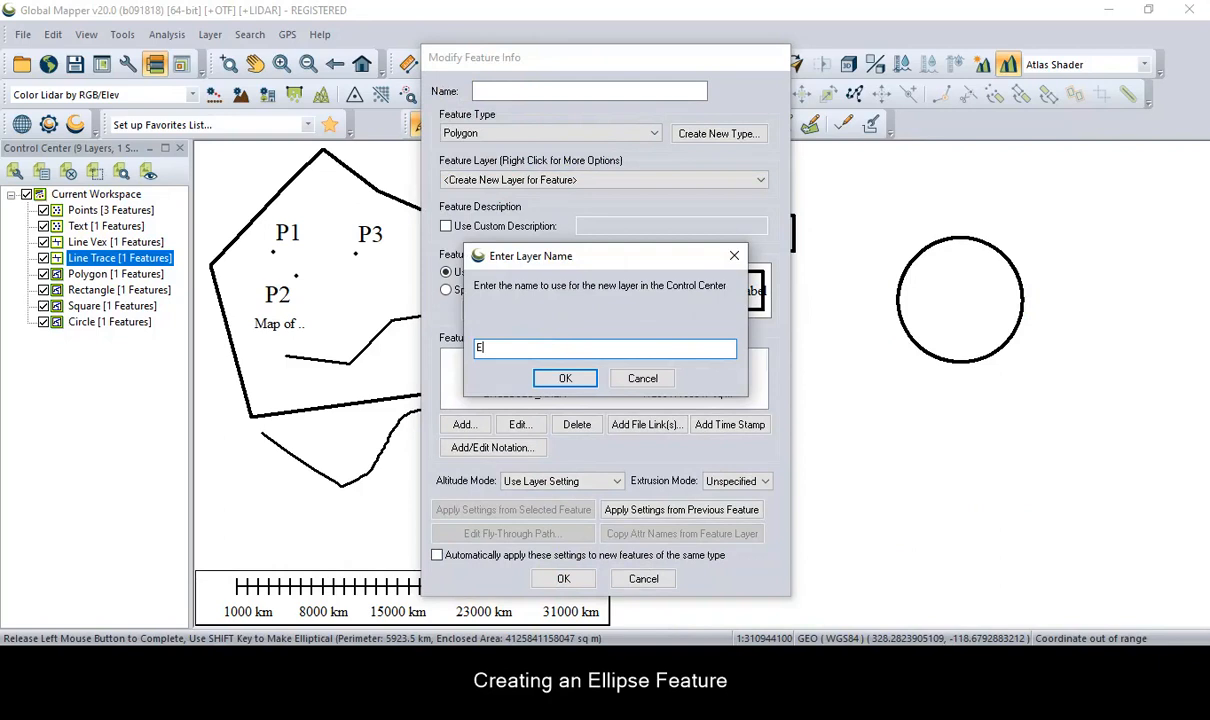
type("Ellipse")
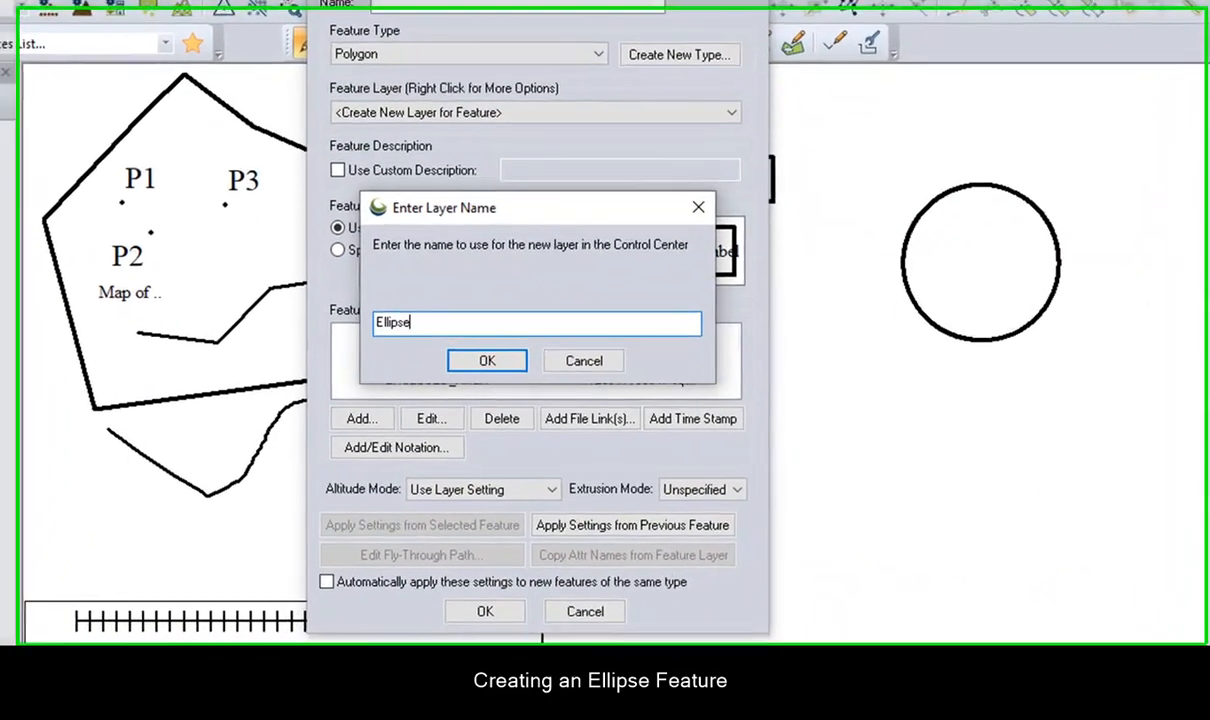
left_click(478, 358)
left_click(497, 524)
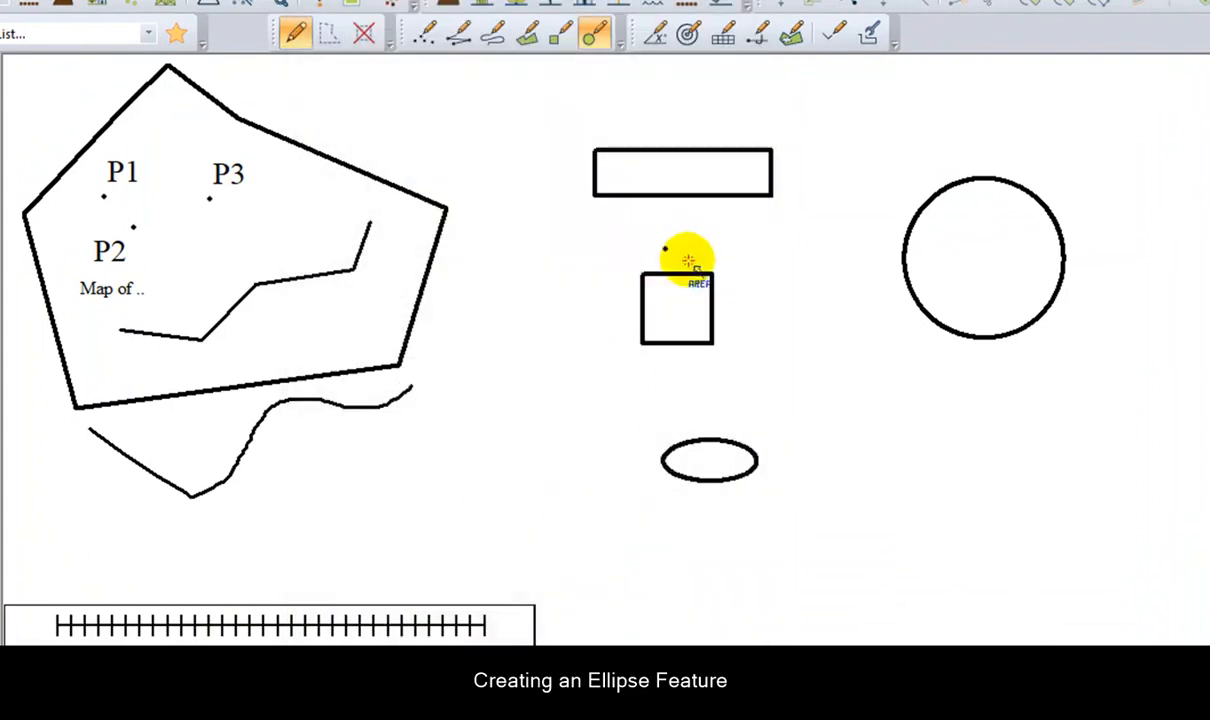
- Switch to the empty Global Mapper window and start a Distance/Bearing/COGO line at about longitude -82.61, latitude 43.69
scroll(548, 311, "down", 1)
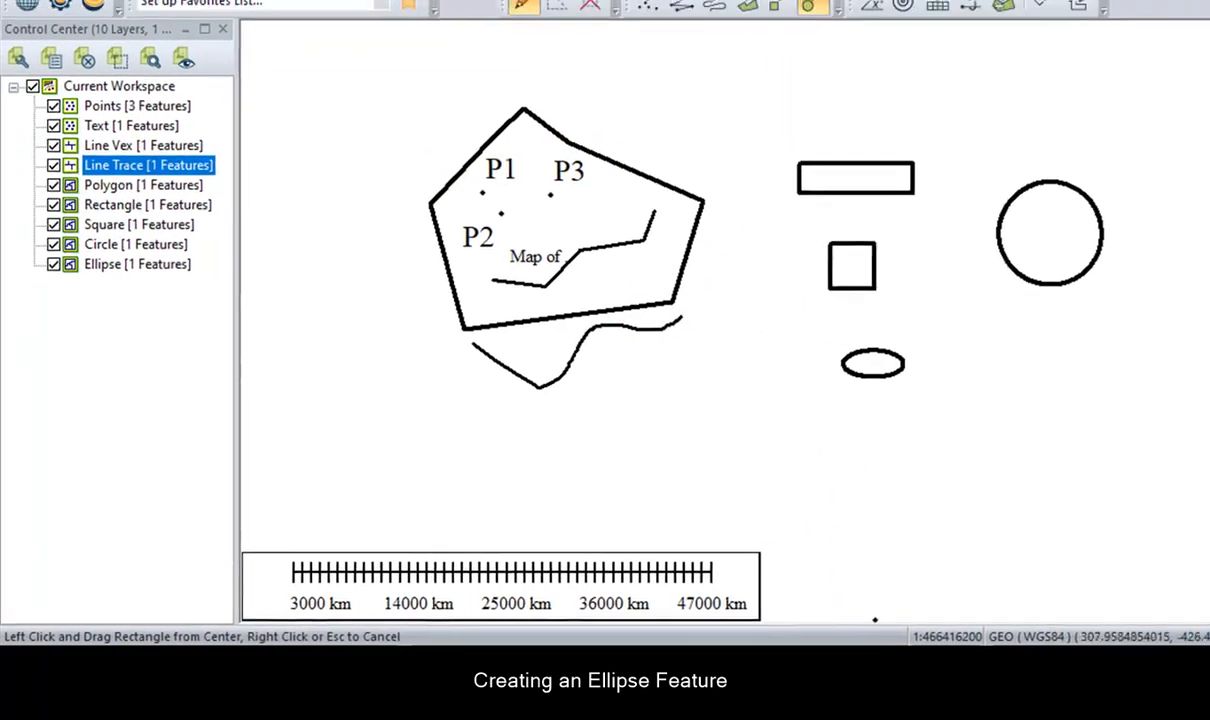
mouse_move(905, 662)
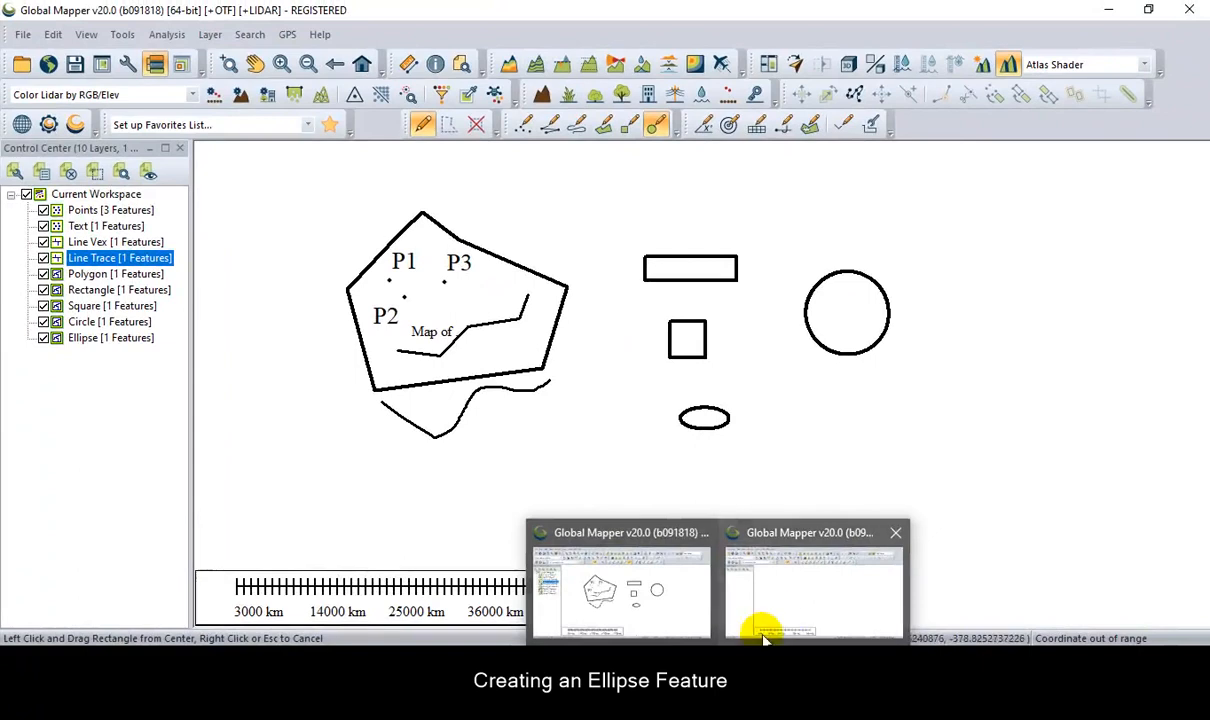
left_click(763, 637)
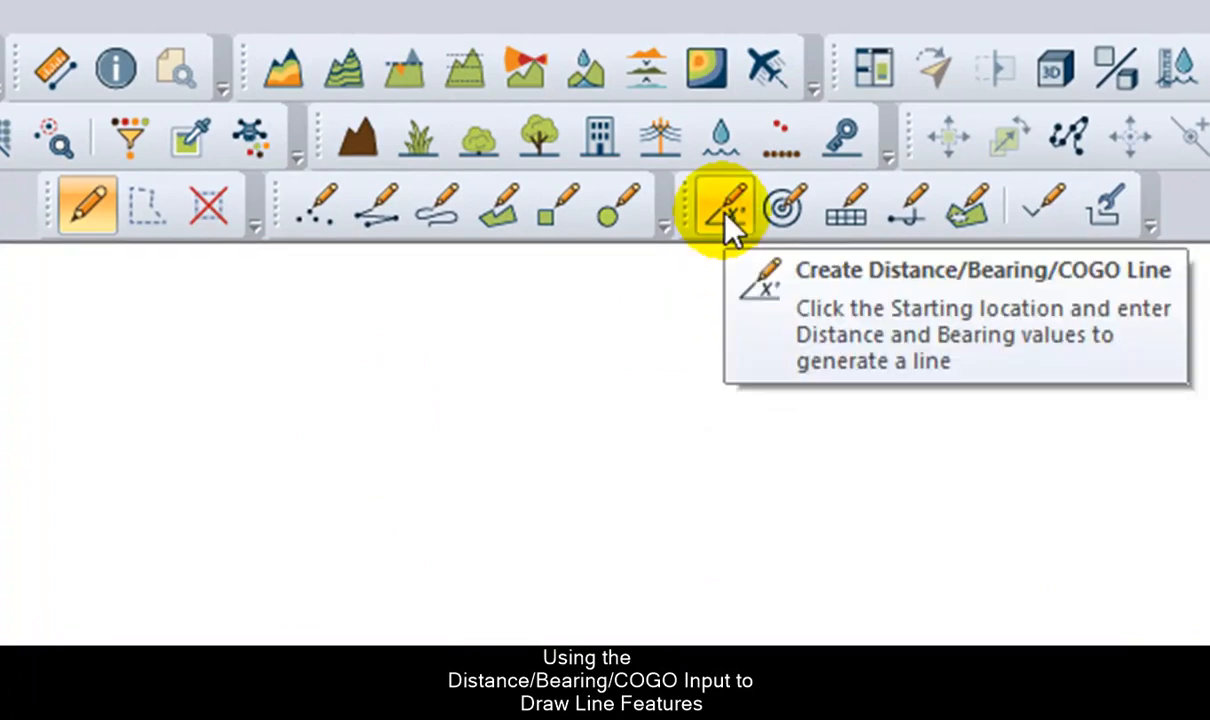
right_click(700, 388)
mouse_move(848, 560)
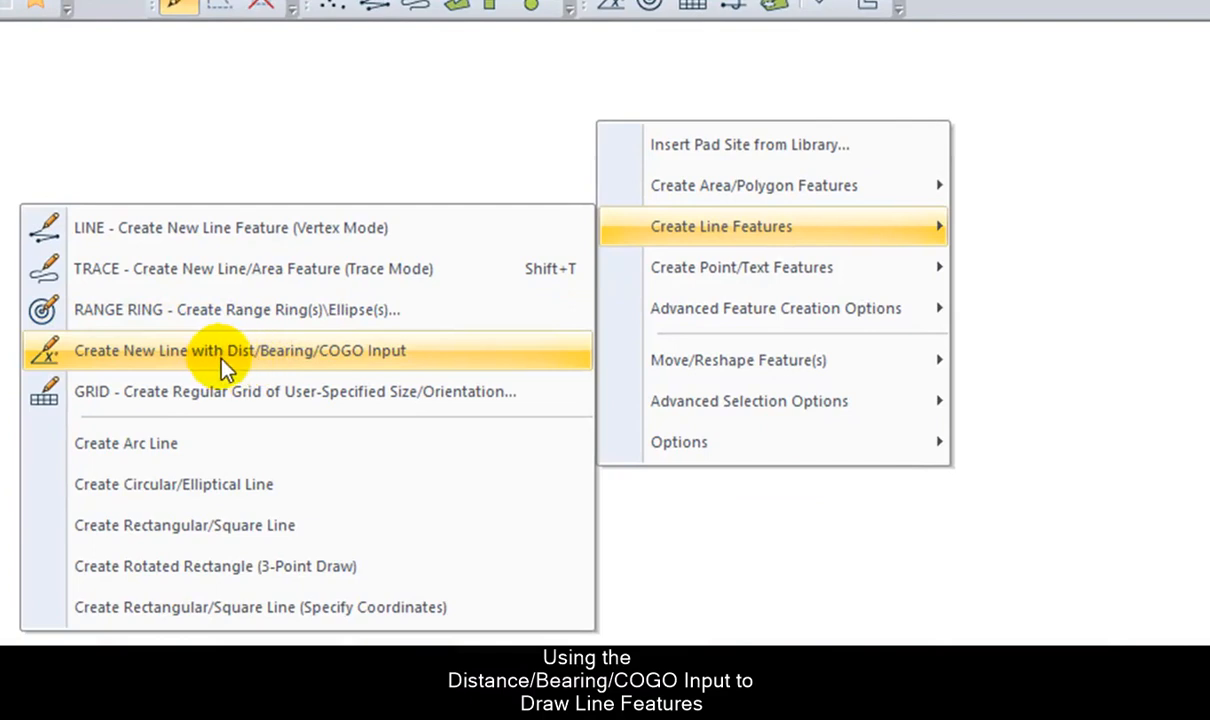
left_click(292, 362)
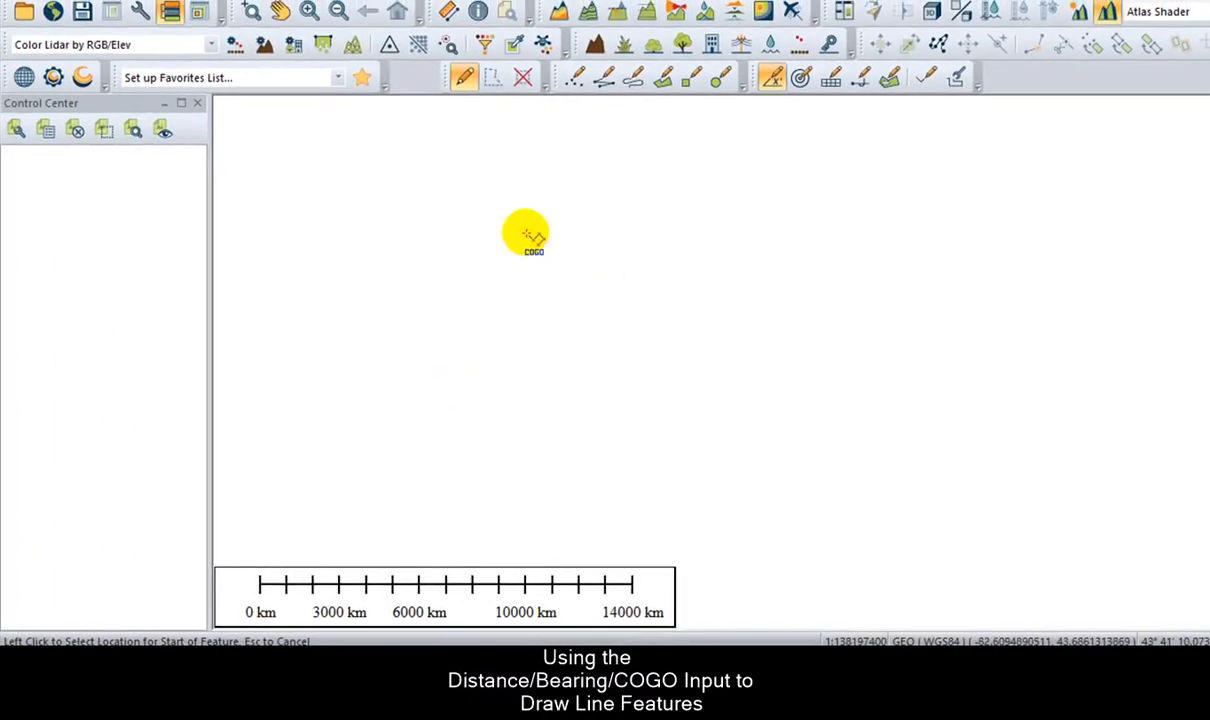
left_click(524, 233)
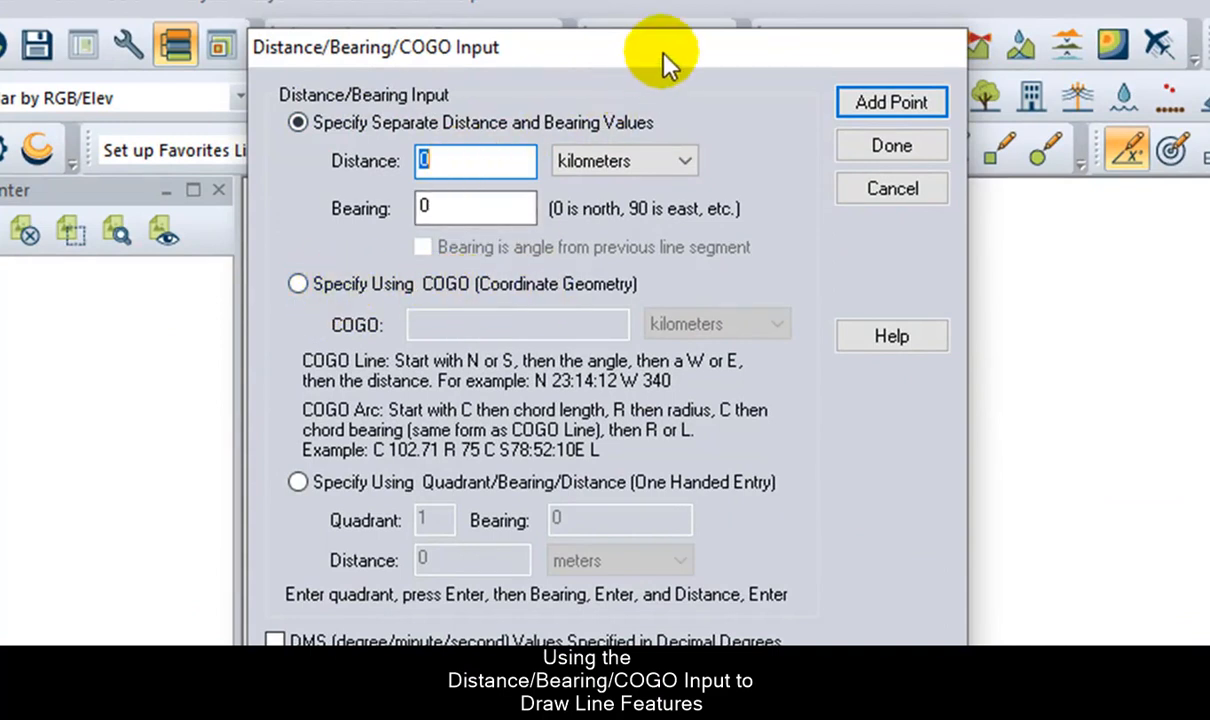
- Add the line's first segment with a distance of 100 kilometers and a bearing of 45
left_click(462, 155)
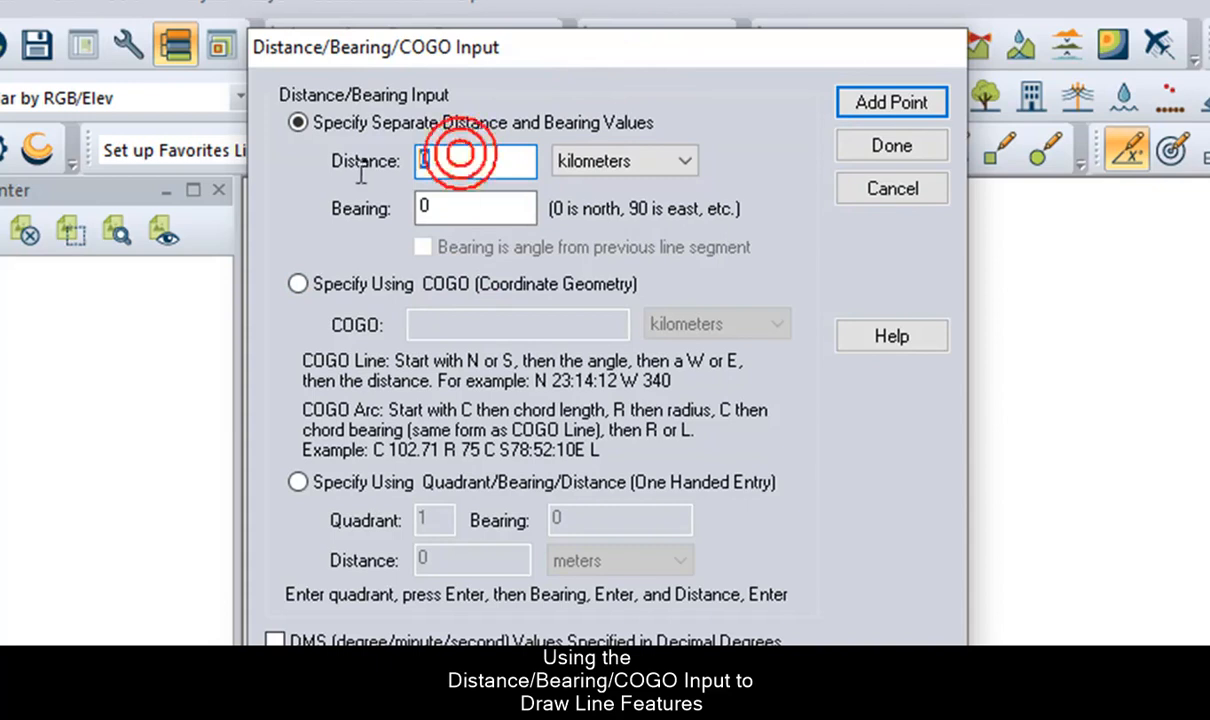
type("10")
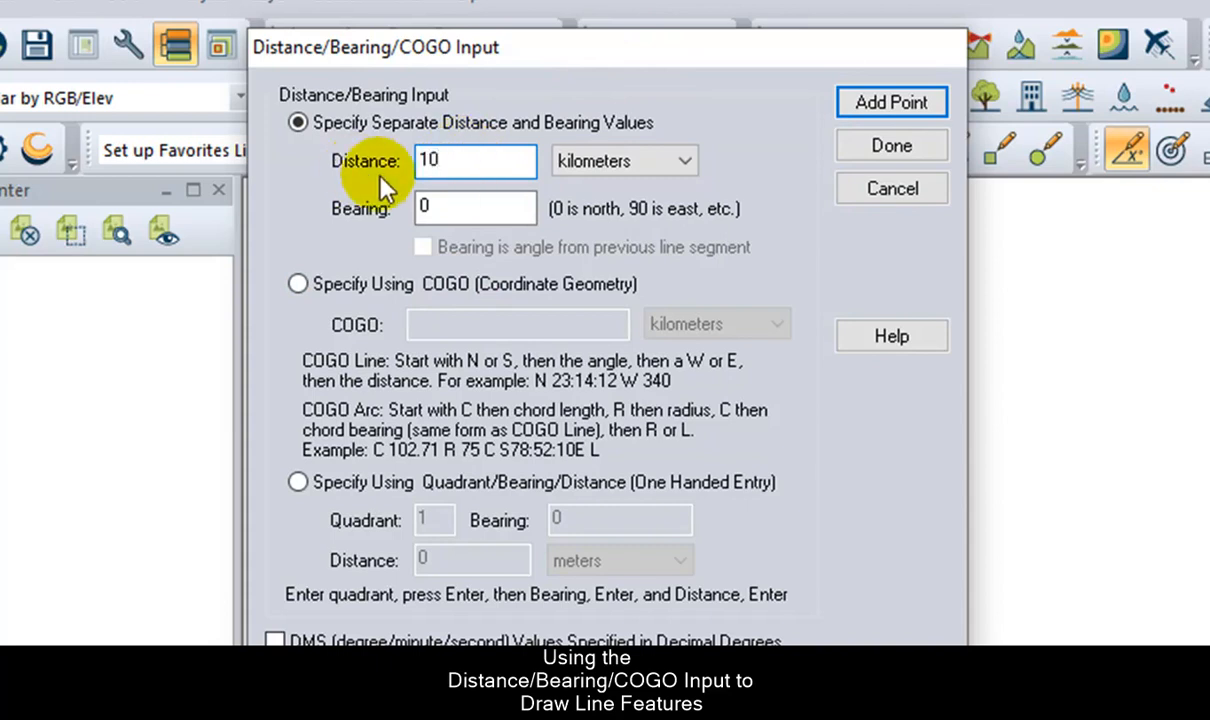
type("0")
left_click(477, 205)
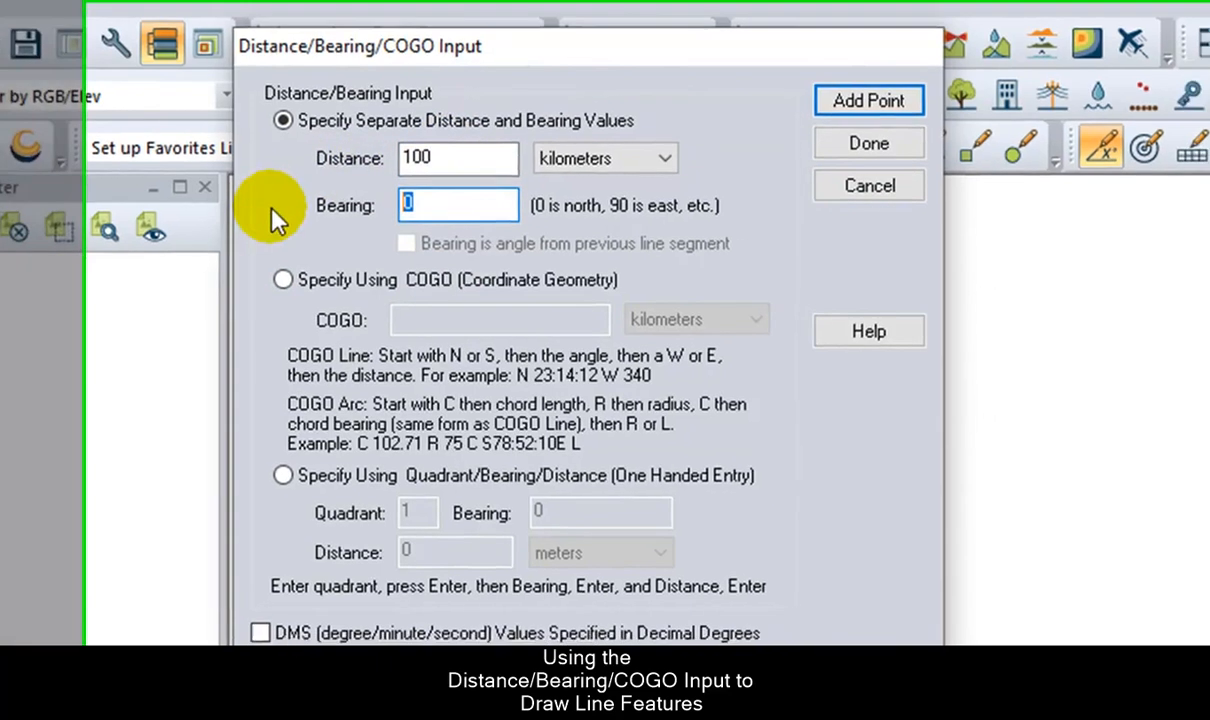
type("45")
left_click(695, 86)
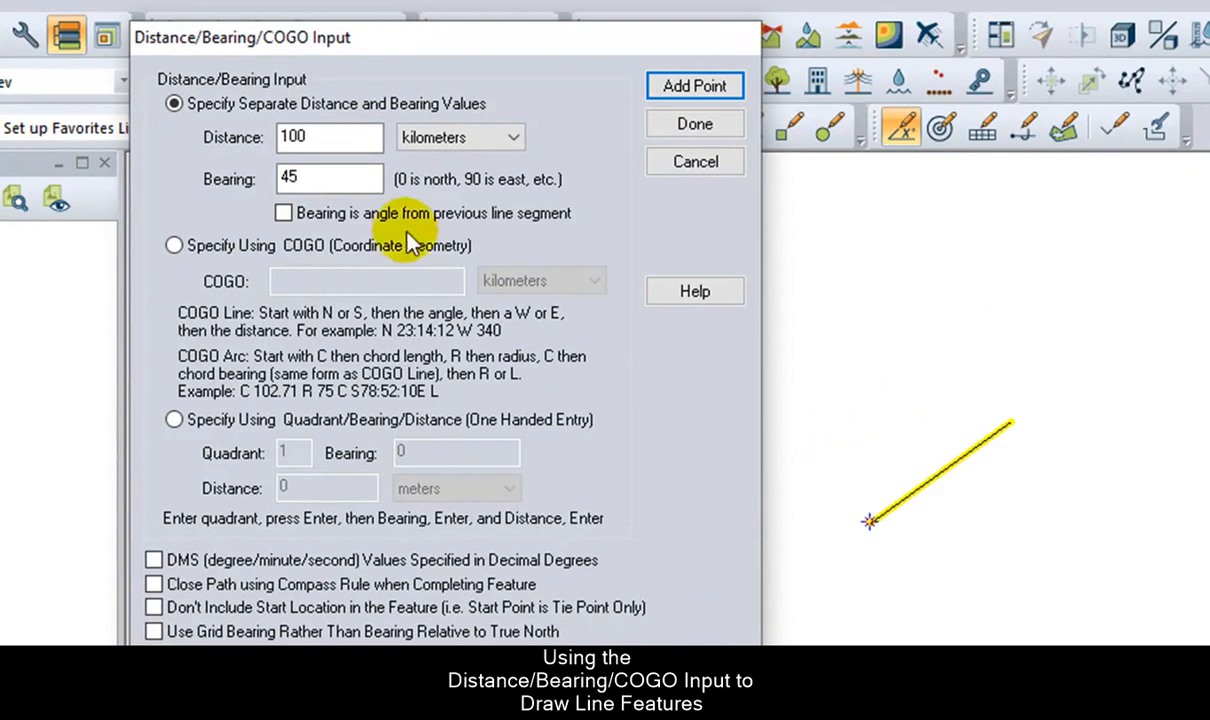
- Add a second segment of 100 kilometers at a bearing of 90 and finish the line
double_click(329, 180)
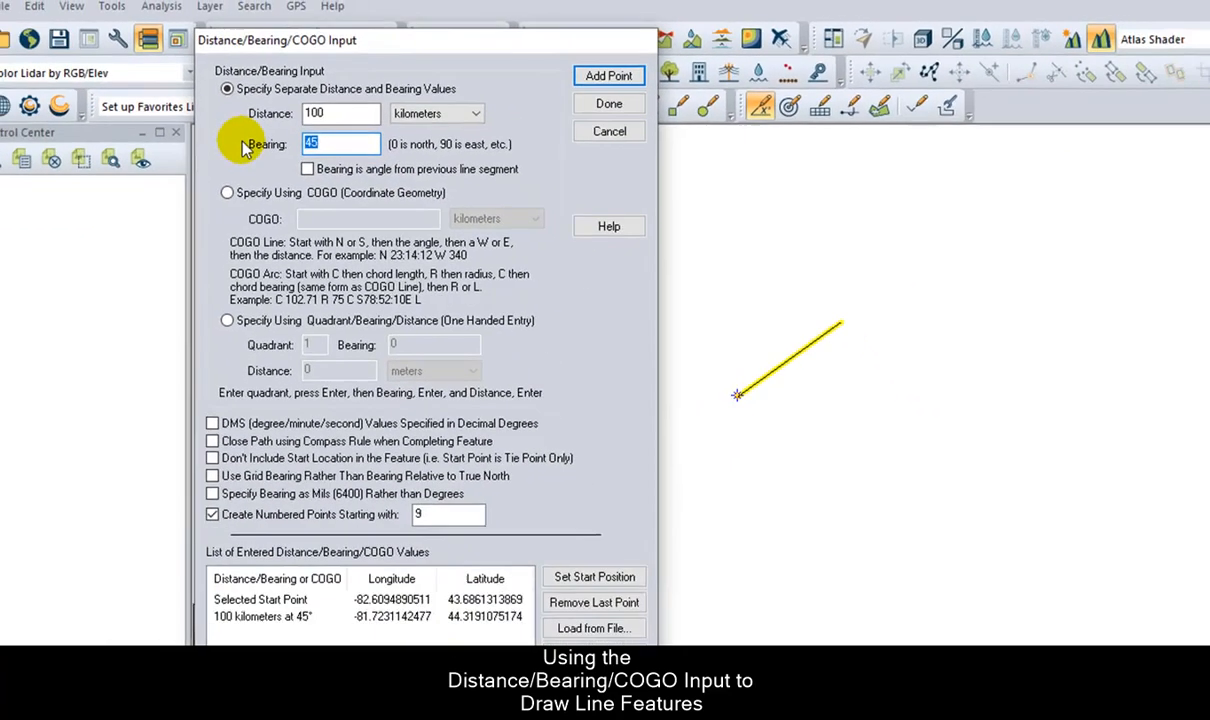
type("90")
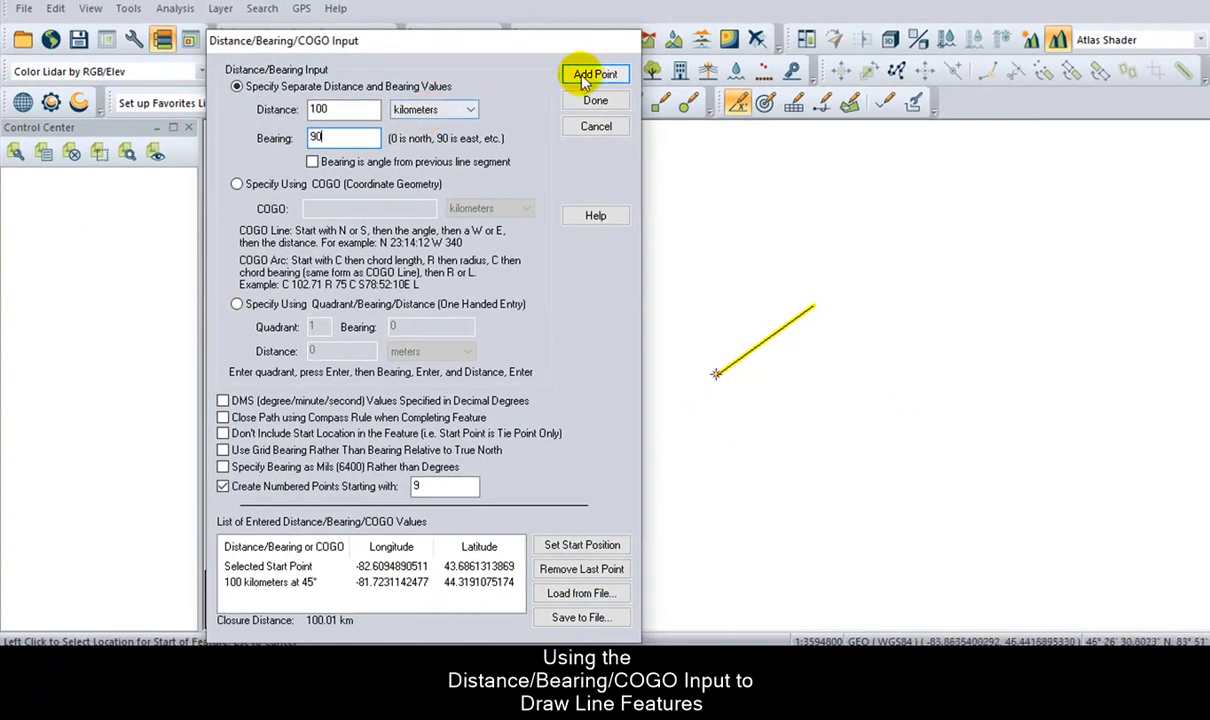
left_click(590, 76)
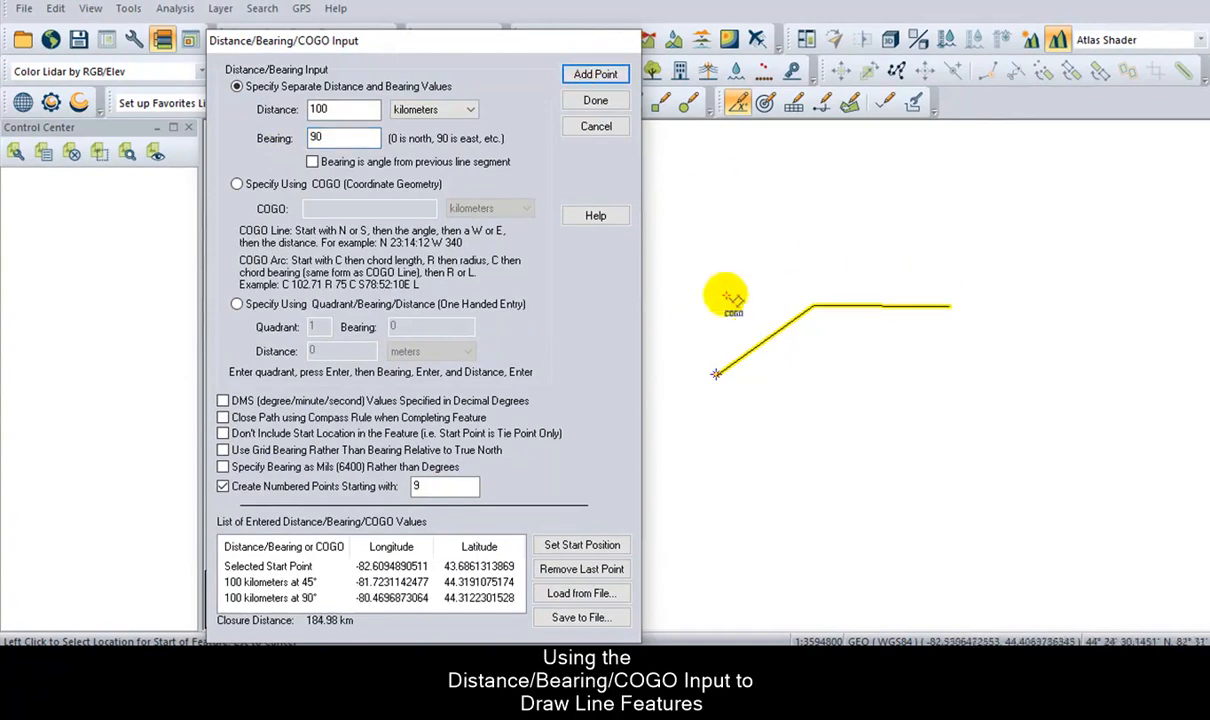
left_click(591, 102)
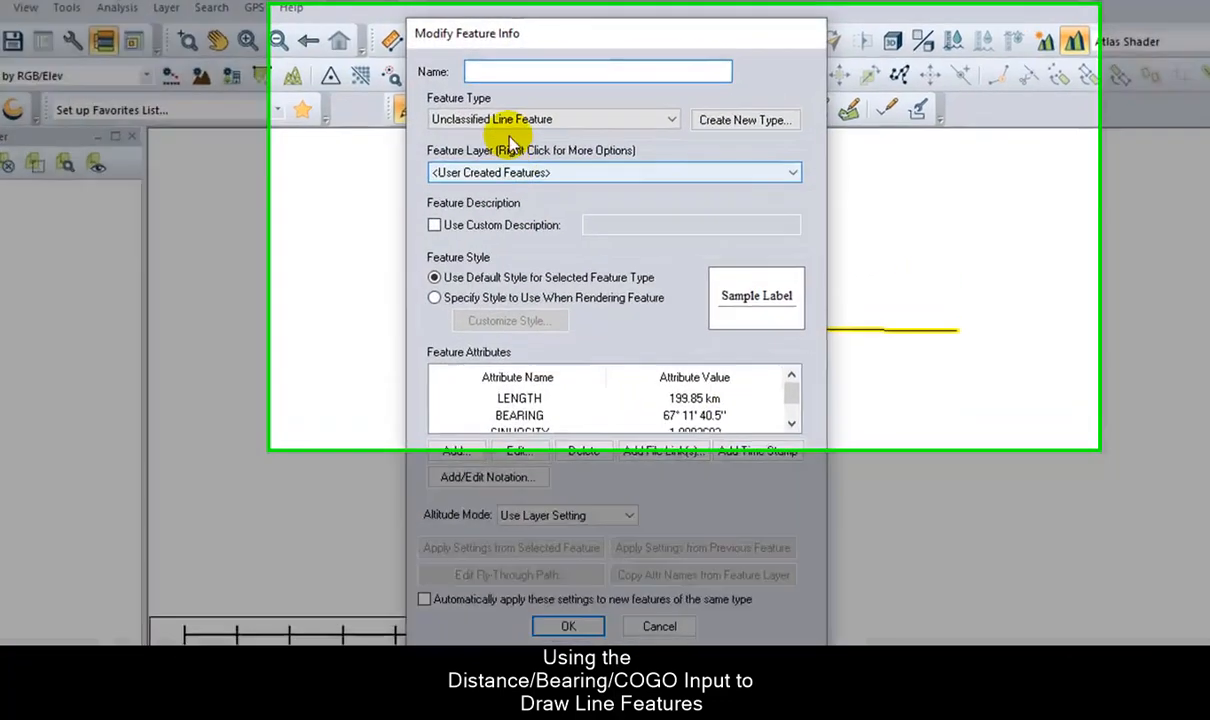
- Set the new feature's type to Line and choose to create a new layer for it
left_click(540, 112)
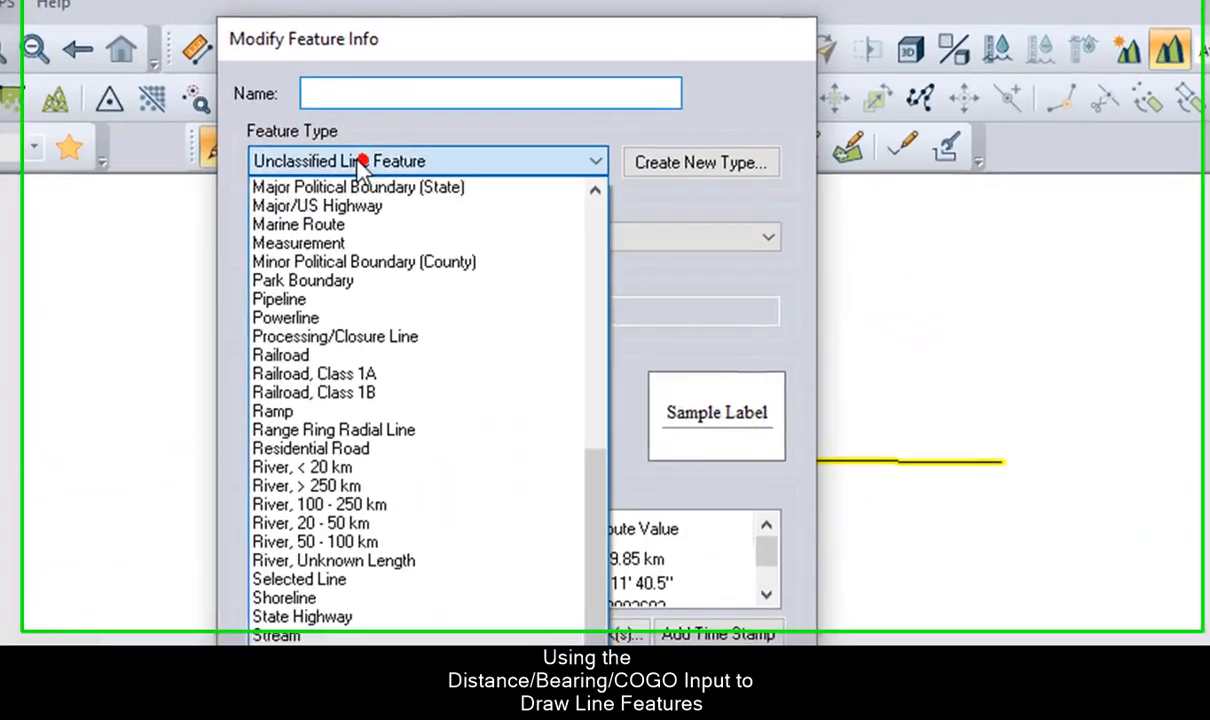
scroll(330, 345, "up", 5)
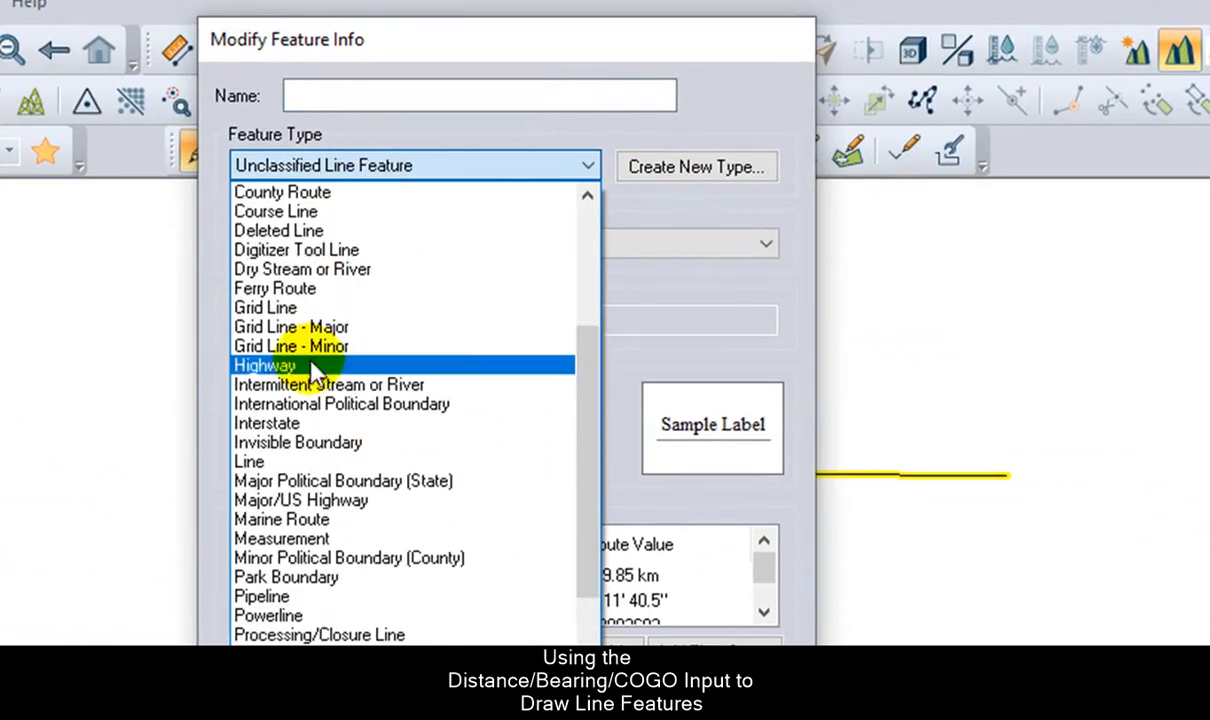
left_click(268, 468)
left_click(318, 240)
left_click(293, 265)
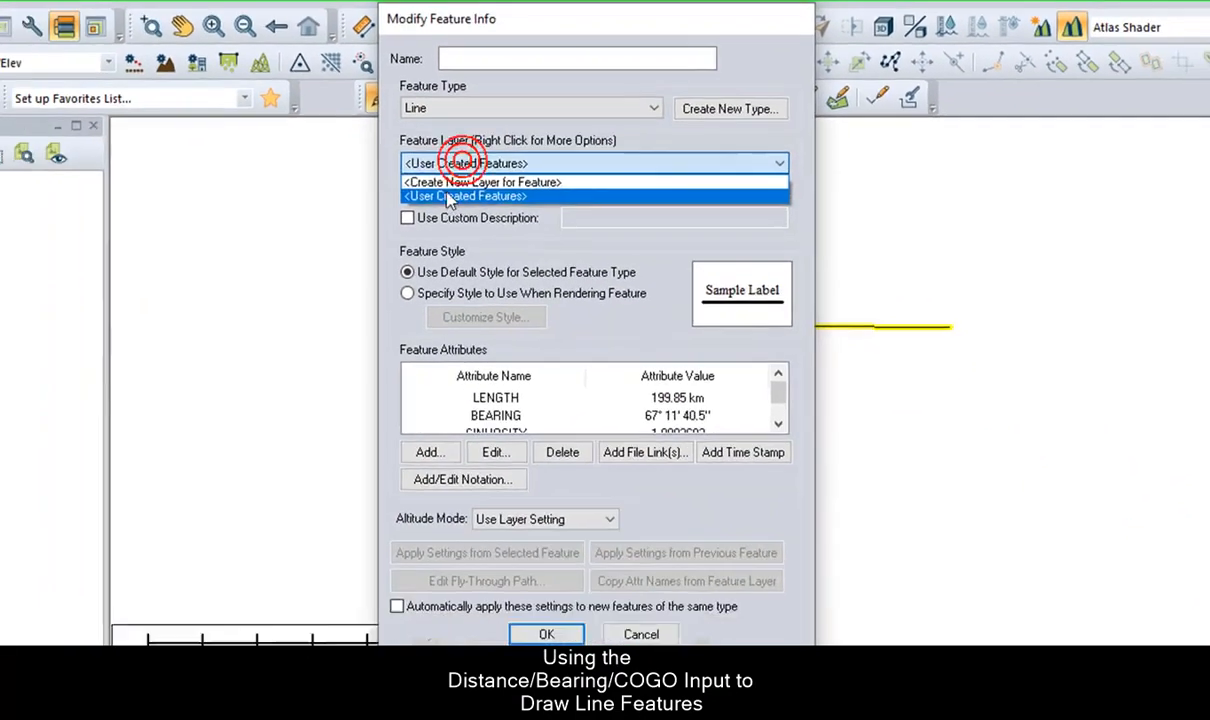
left_click(565, 589)
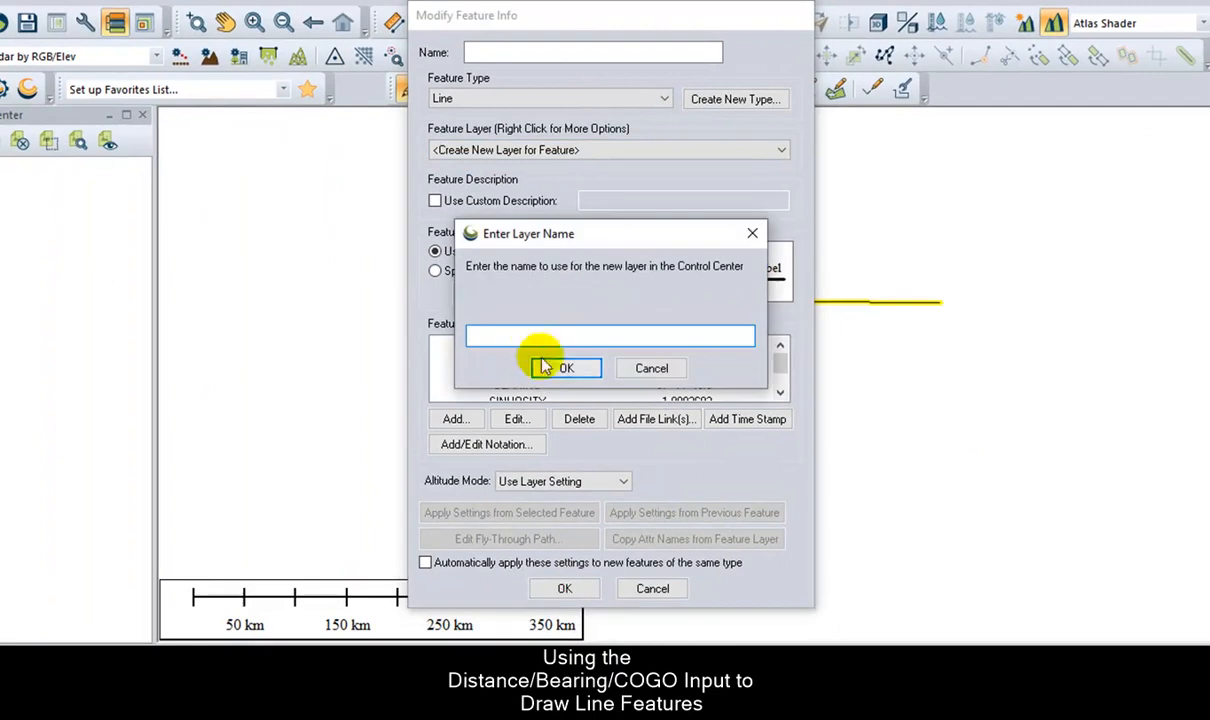
- Name the new layer Dist Bea Line and accept the Geographic (Latitude/Longitude) WGS84 projection
type("Co")
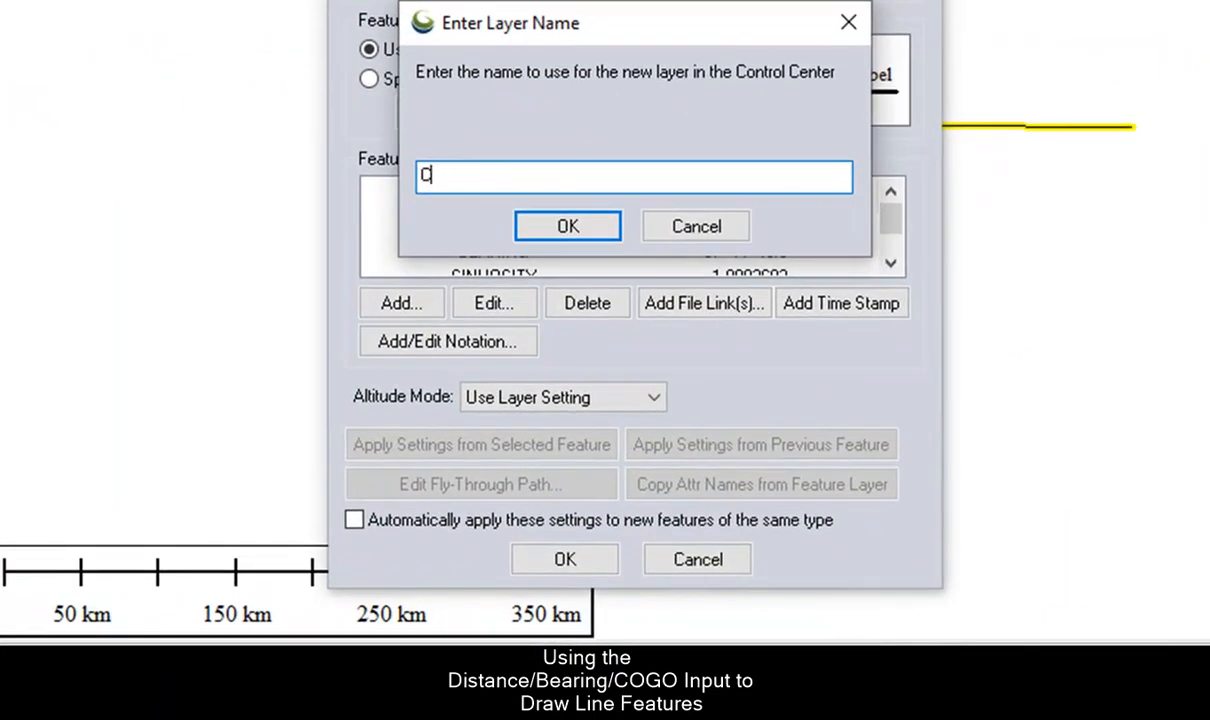
key("BackSpace")
type("OG")
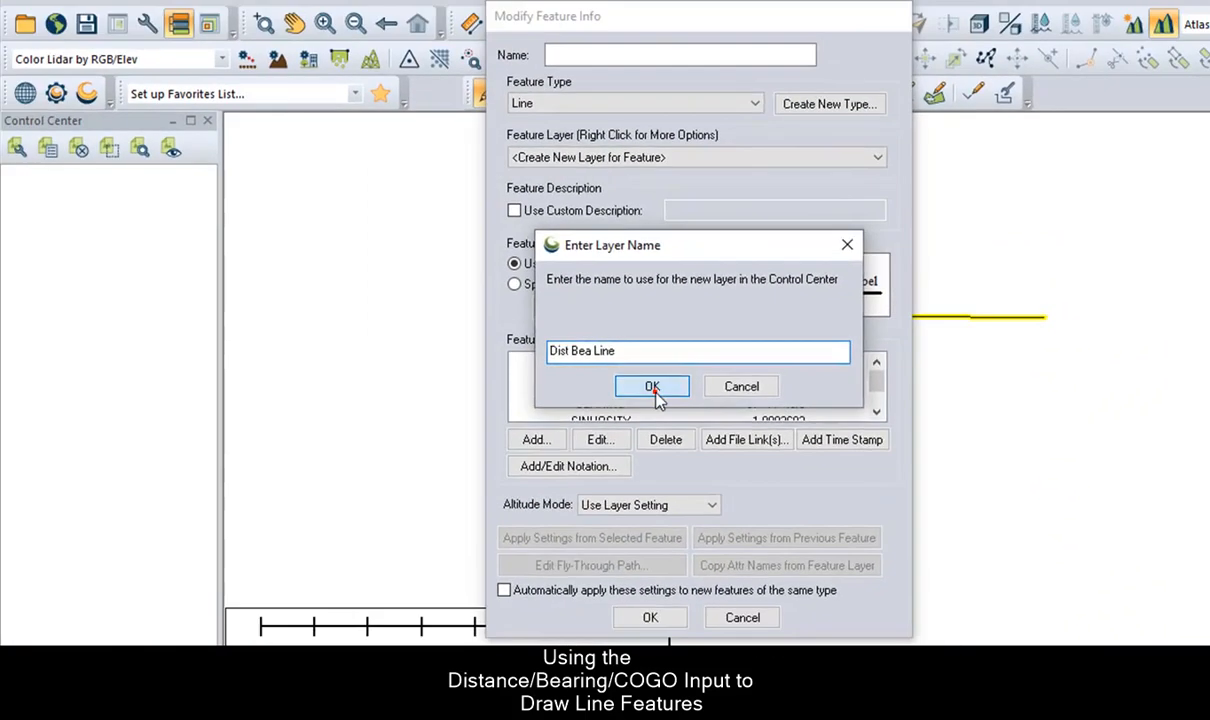
left_click(556, 410)
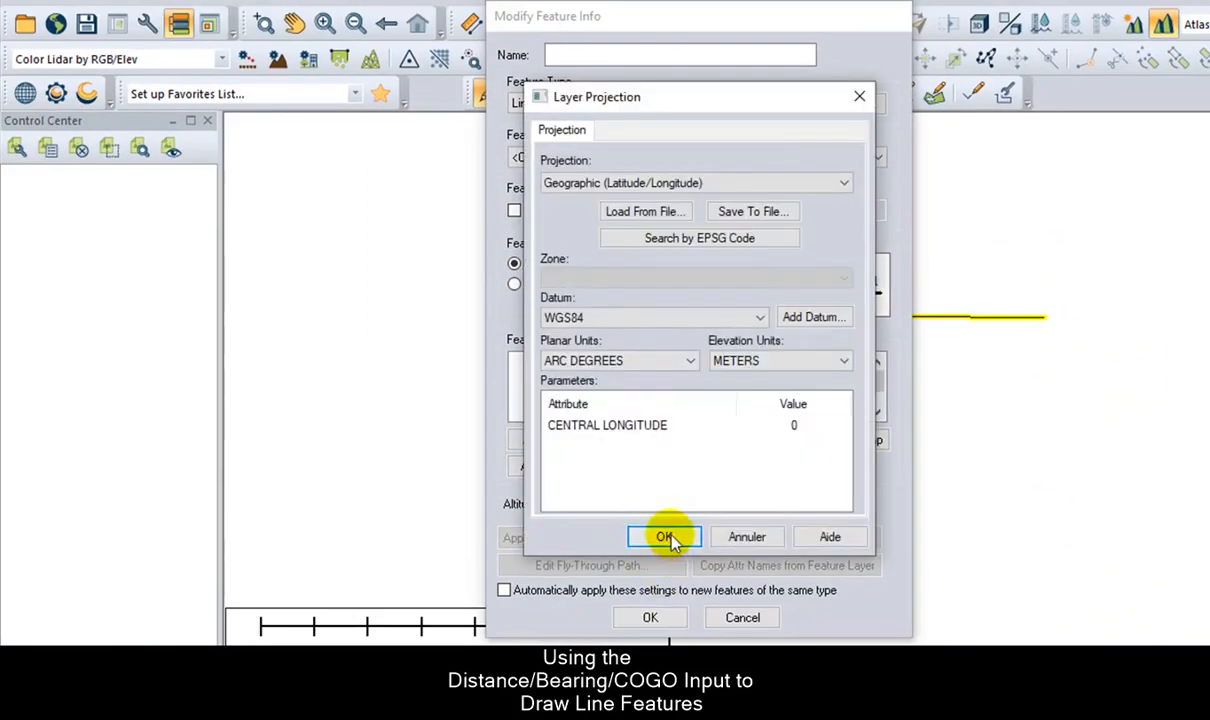
left_click(665, 537)
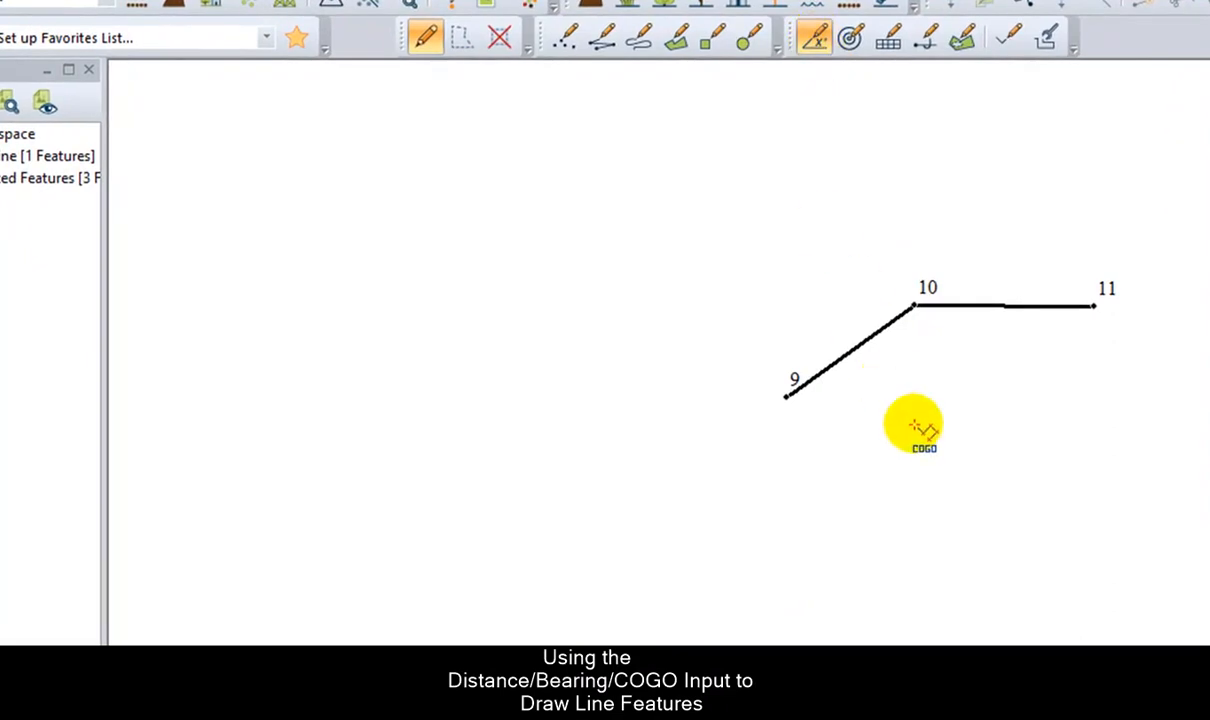
- Start another Distance/Bearing/COGO line at about longitude -81.74, latitude 42.75, and add the COGO segment N45E100 in kilometers
right_click(912, 425)
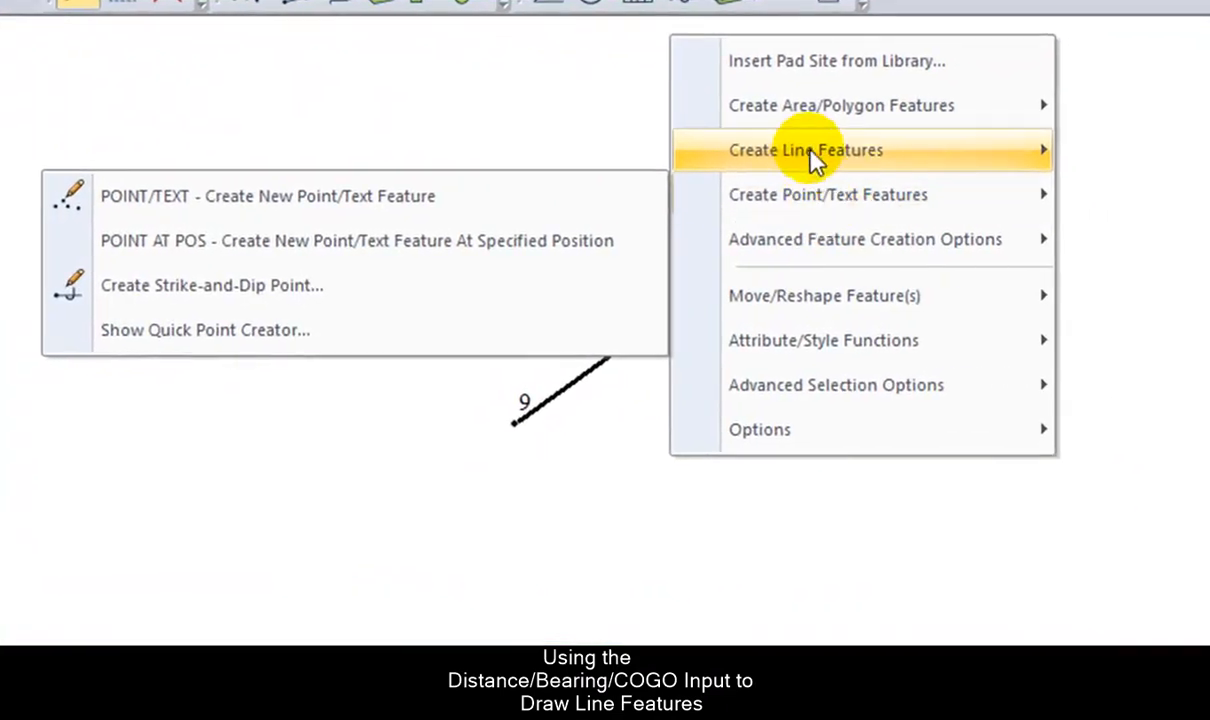
mouse_move(810, 165)
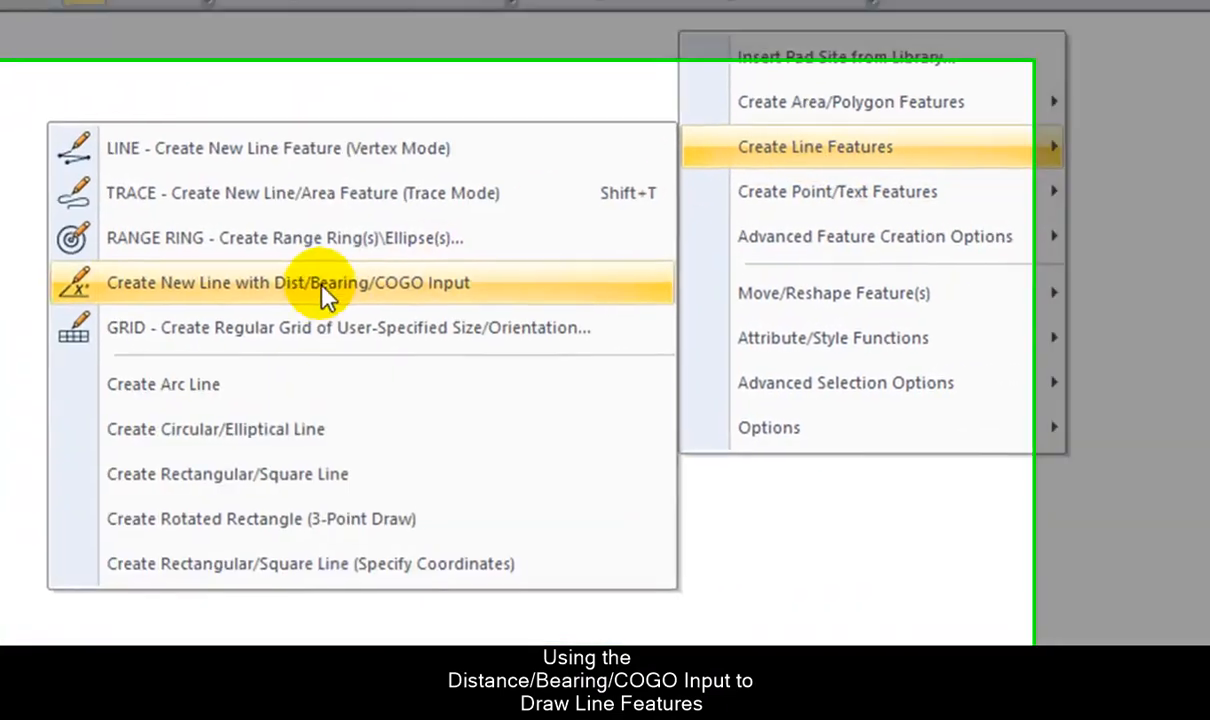
left_click(316, 288)
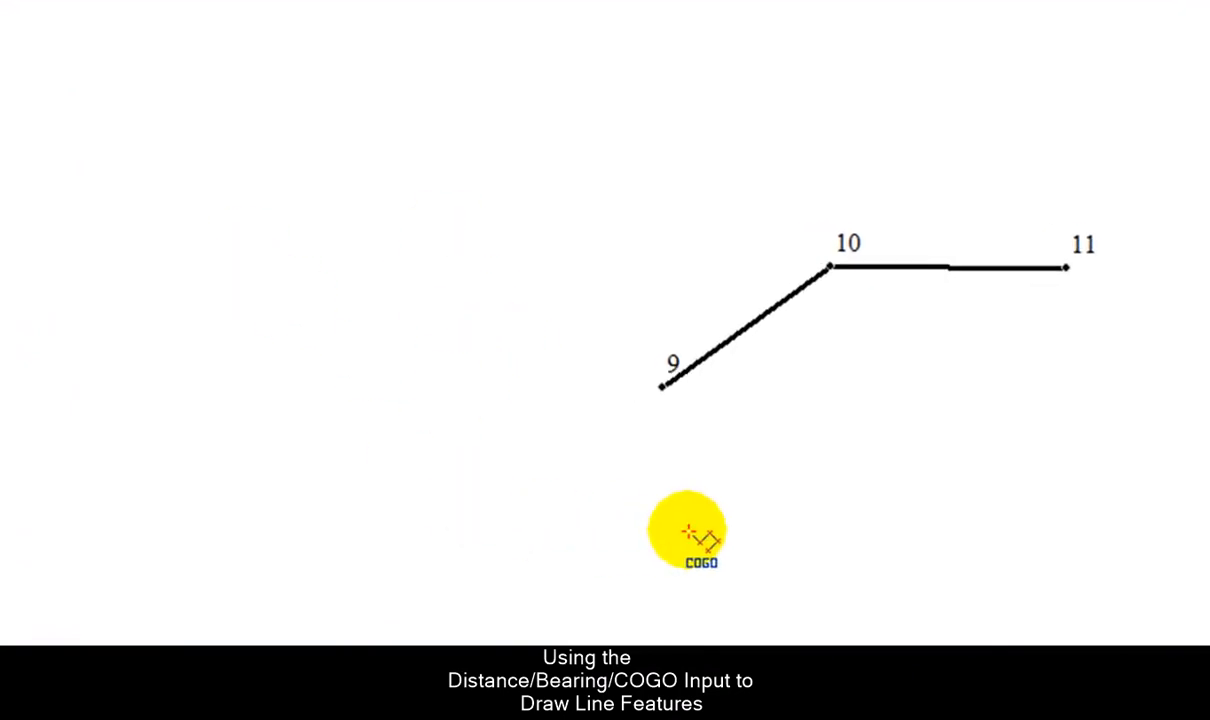
left_click(612, 352)
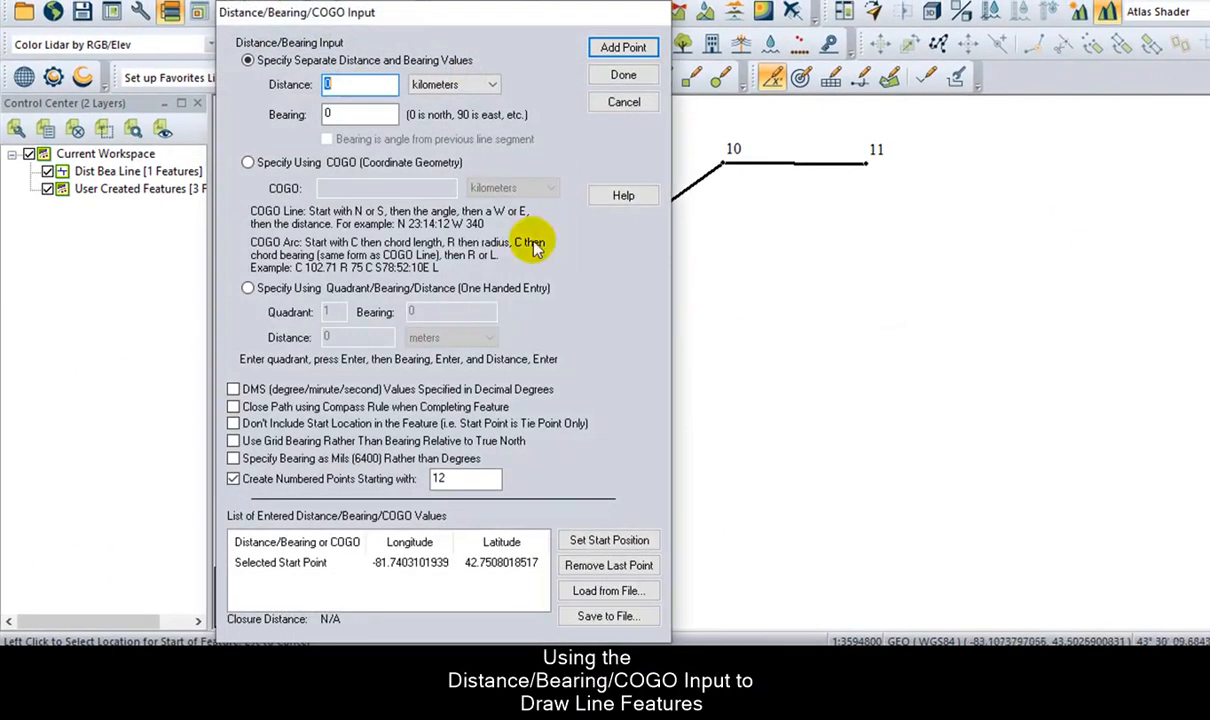
left_click(247, 162)
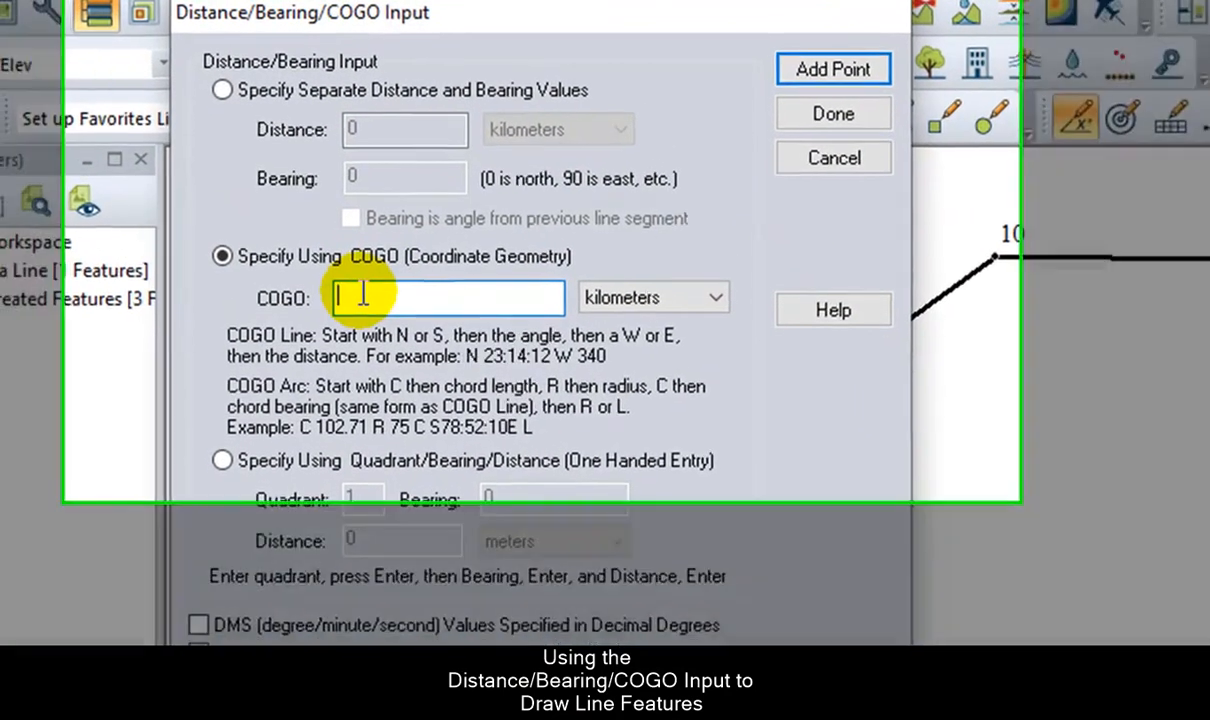
type("N45E")
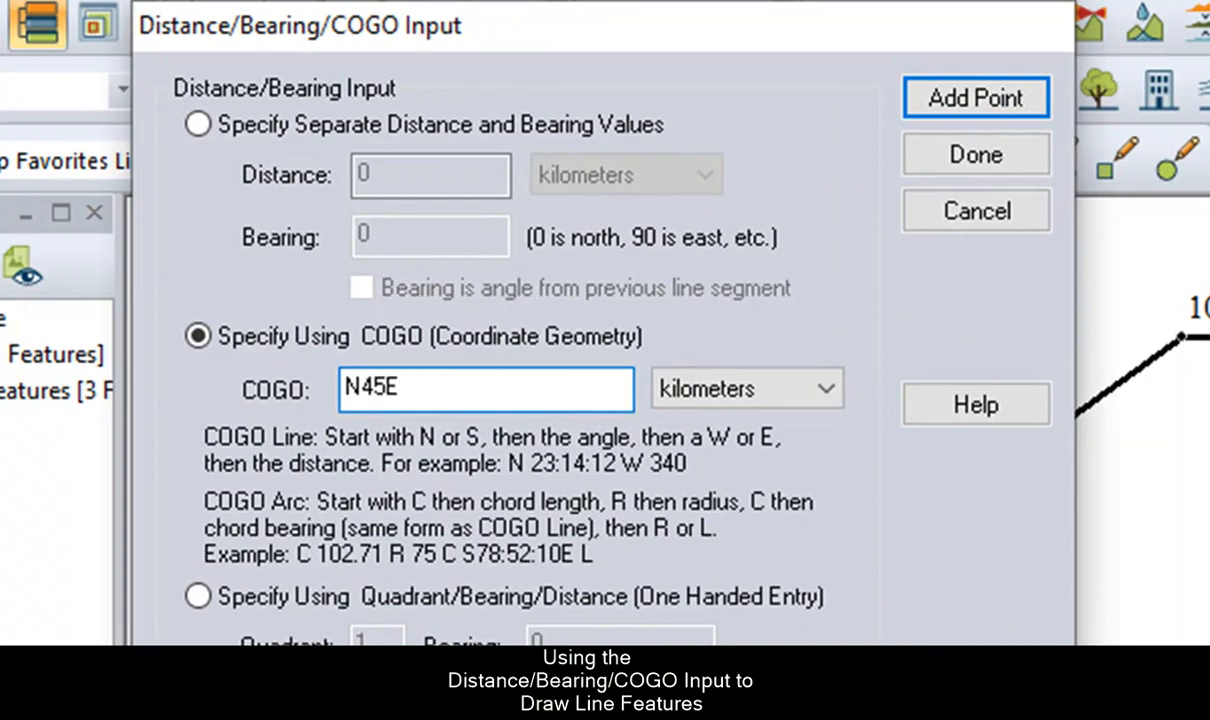
type("100")
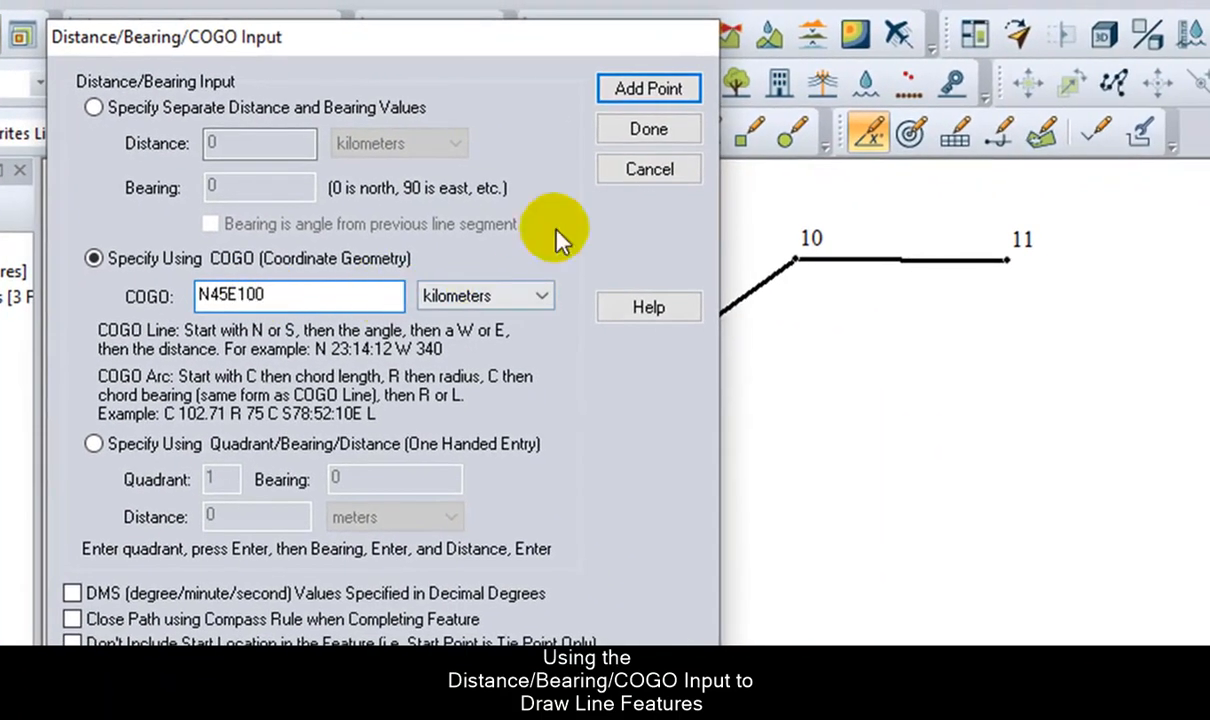
left_click(665, 92)
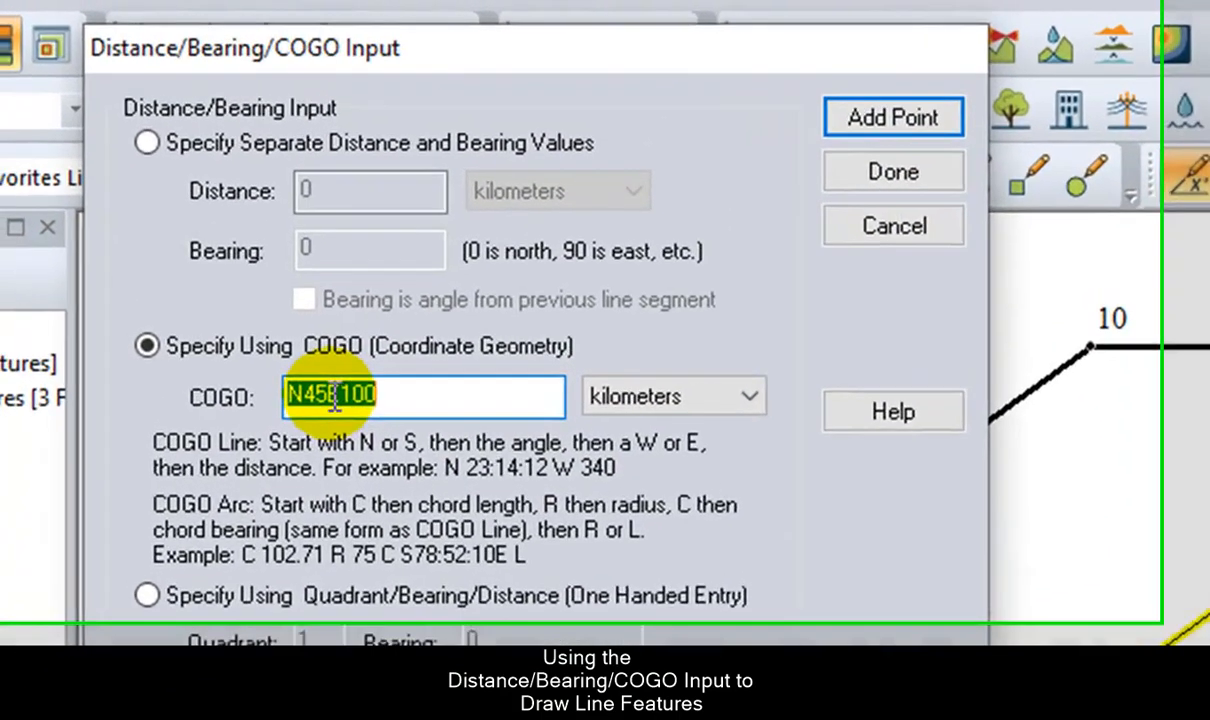
- Add the COGO segment N90E100 in kilometers and finish the second line
left_click(335, 396)
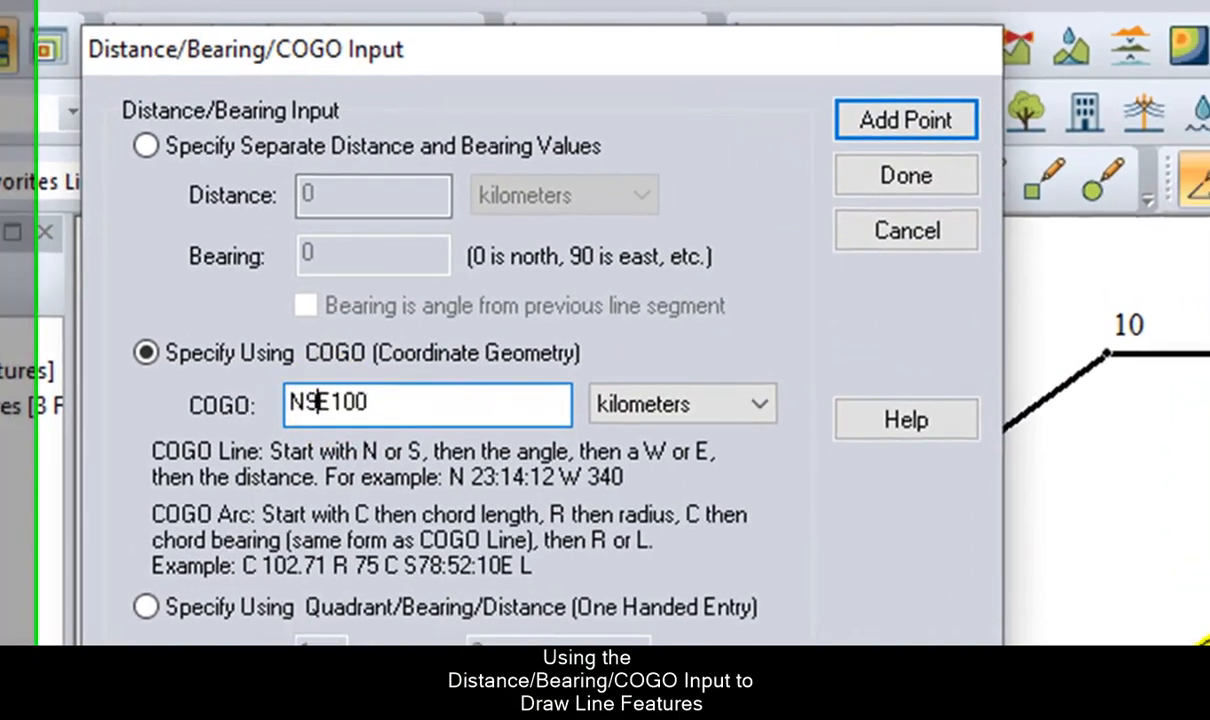
type("90")
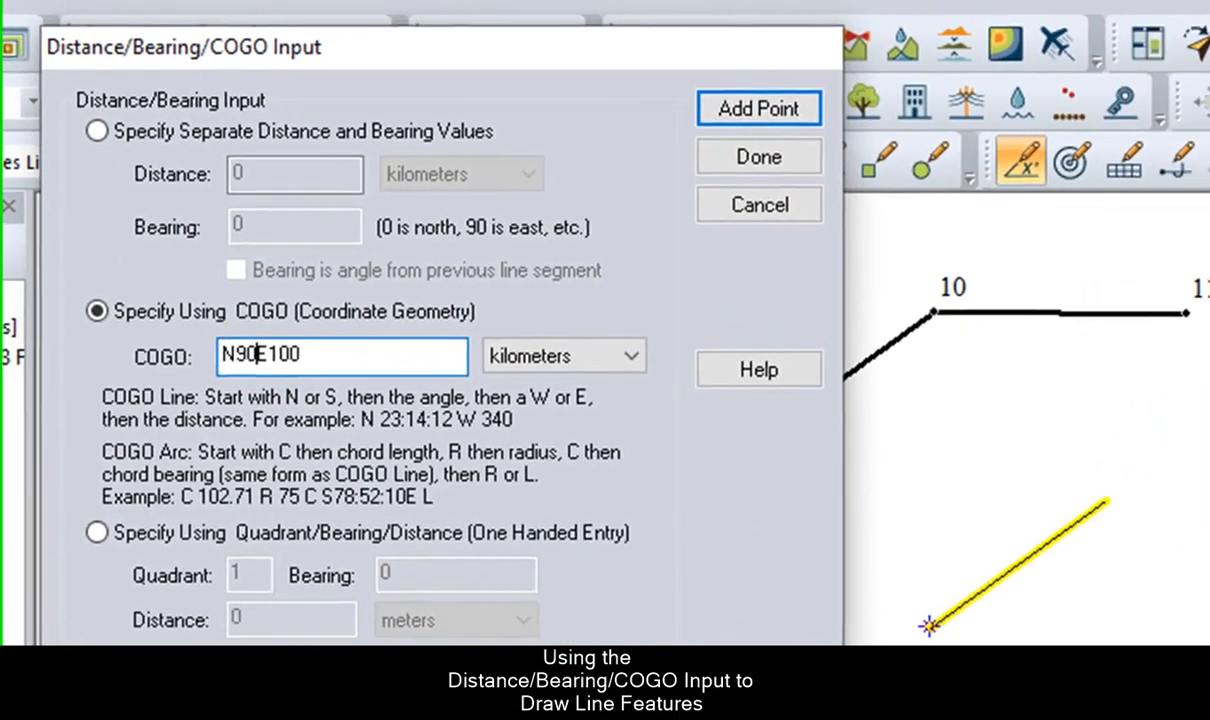
left_click(770, 112)
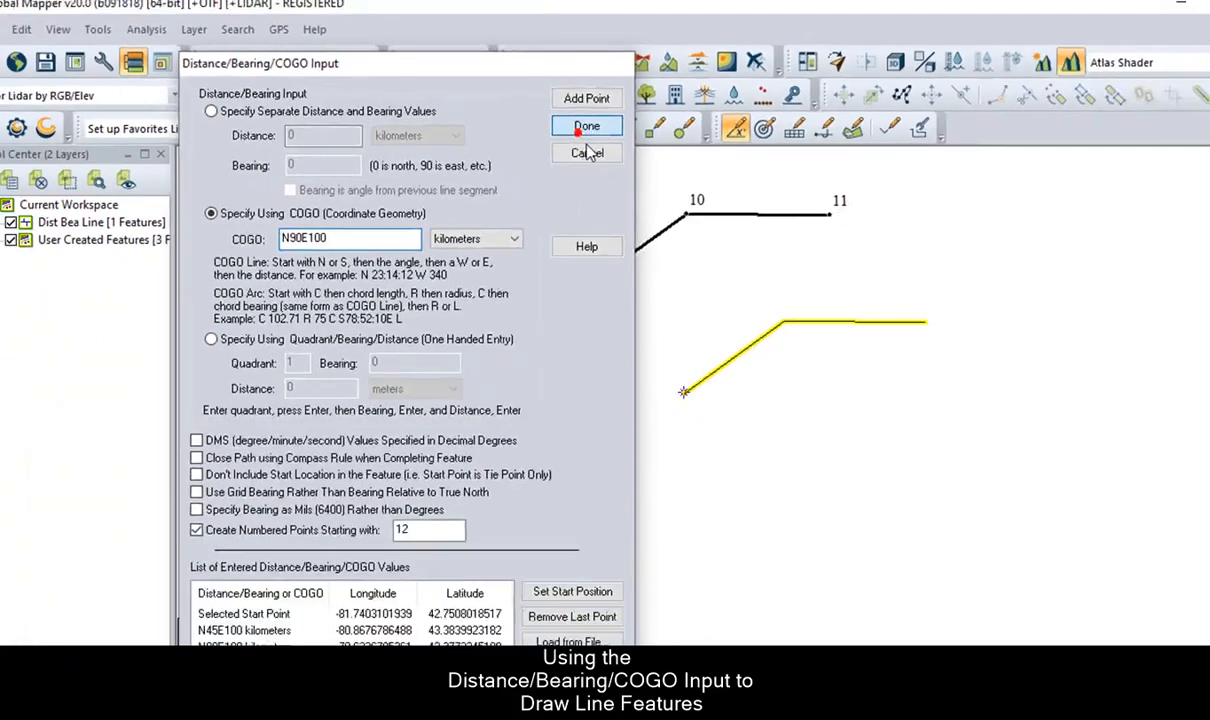
left_click(712, 160)
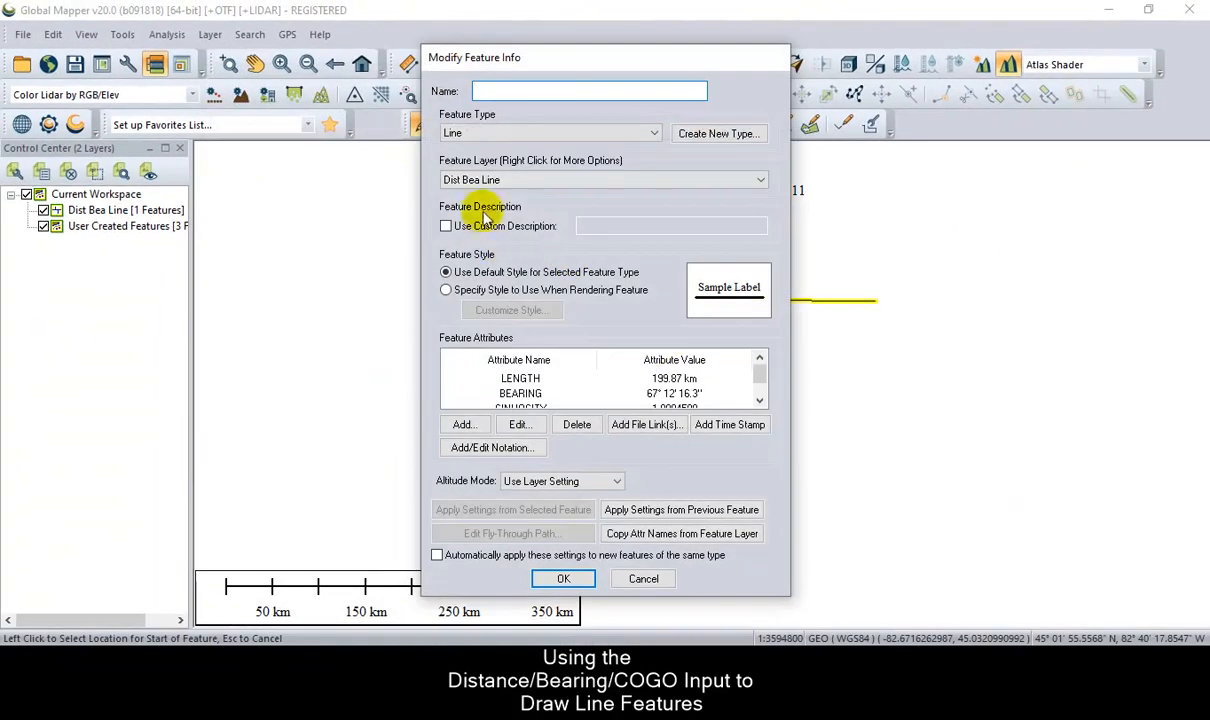
- Place the finished COGO line in a new layer named COGO line and accept its layer projection
left_click(495, 182)
left_click(478, 196)
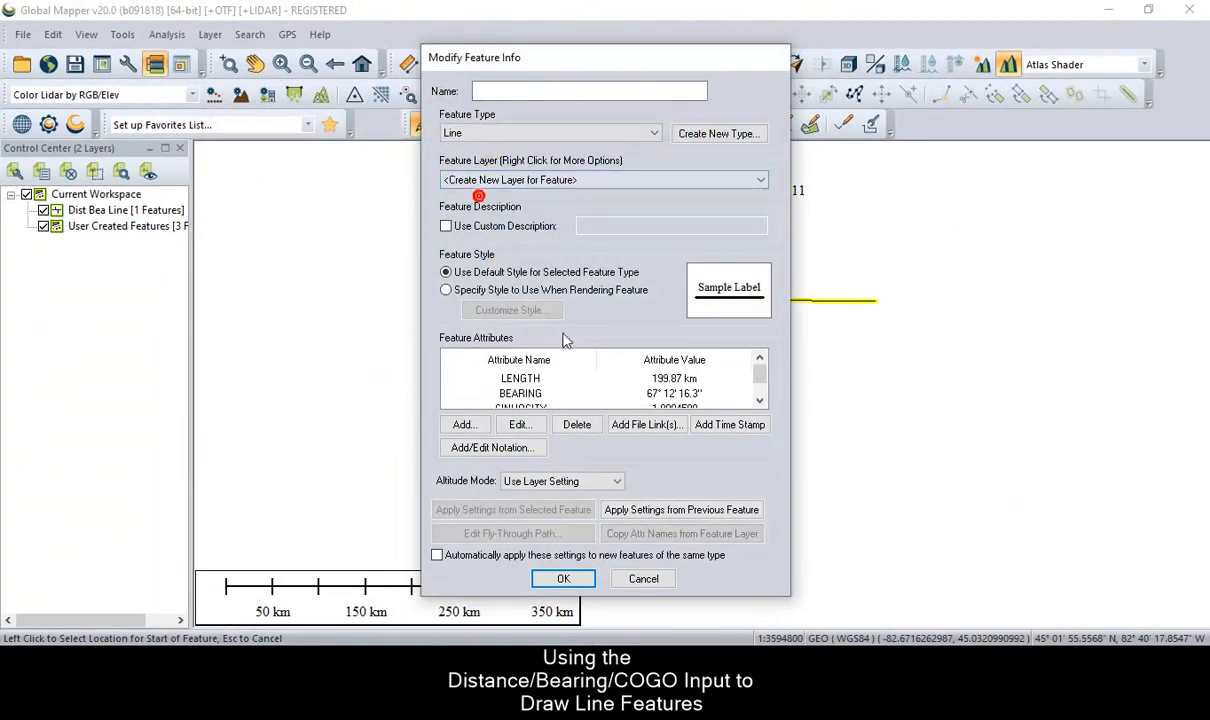
left_click(561, 580)
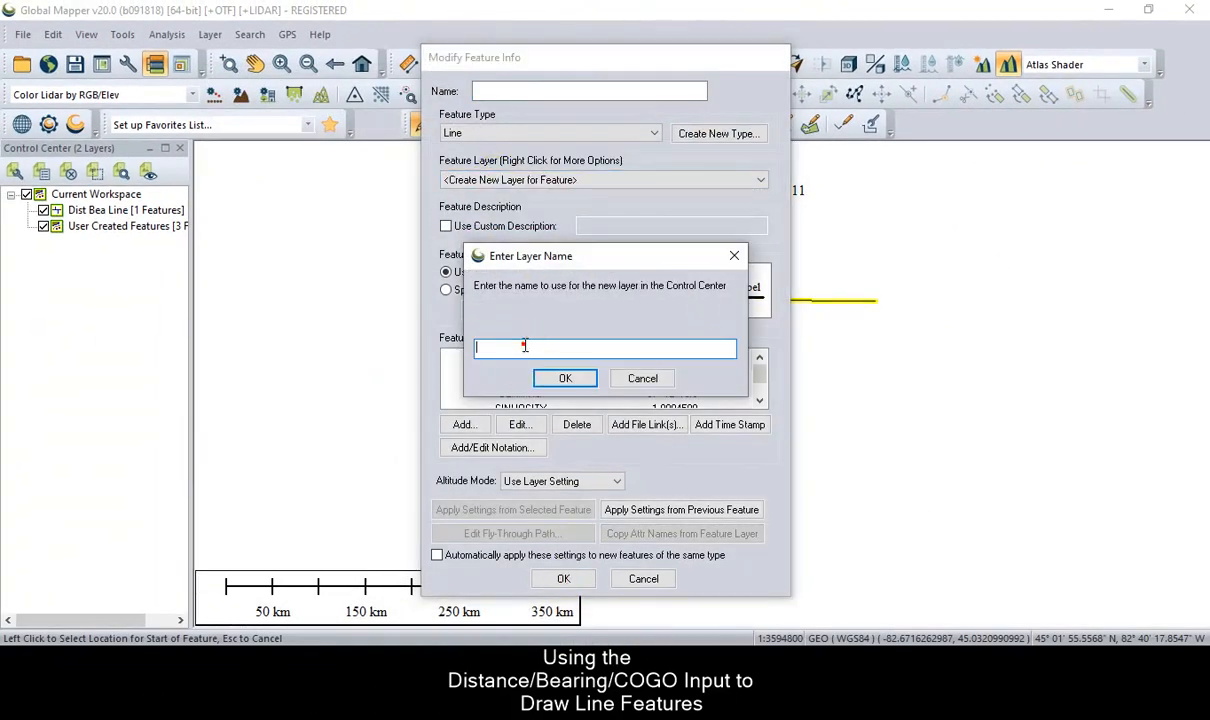
type("c0")
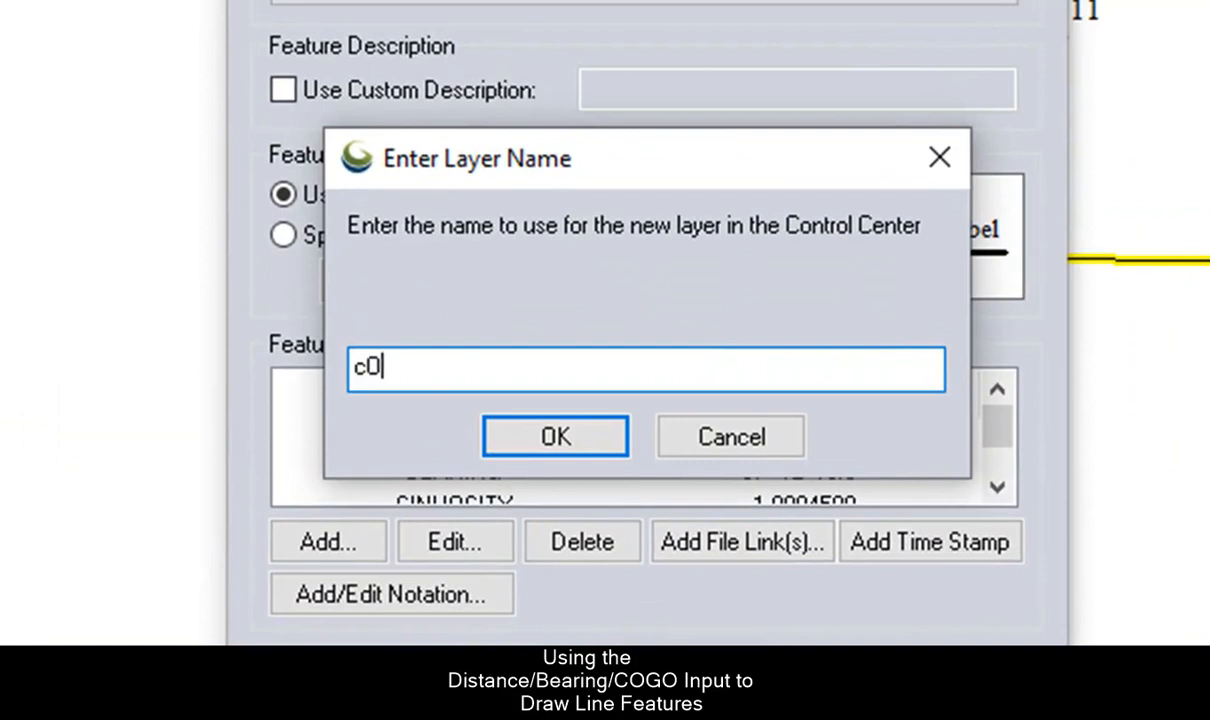
key("BackSpace")
key("BackSpace")
type("OGO")
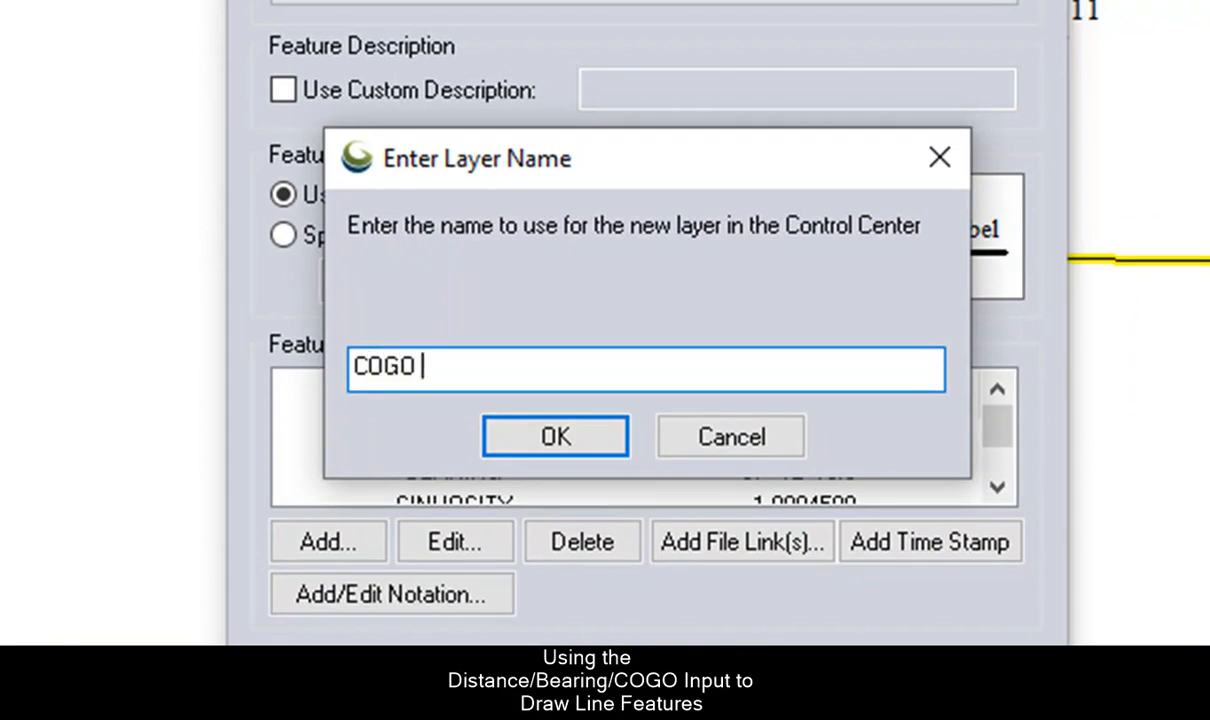
type(" IIN")
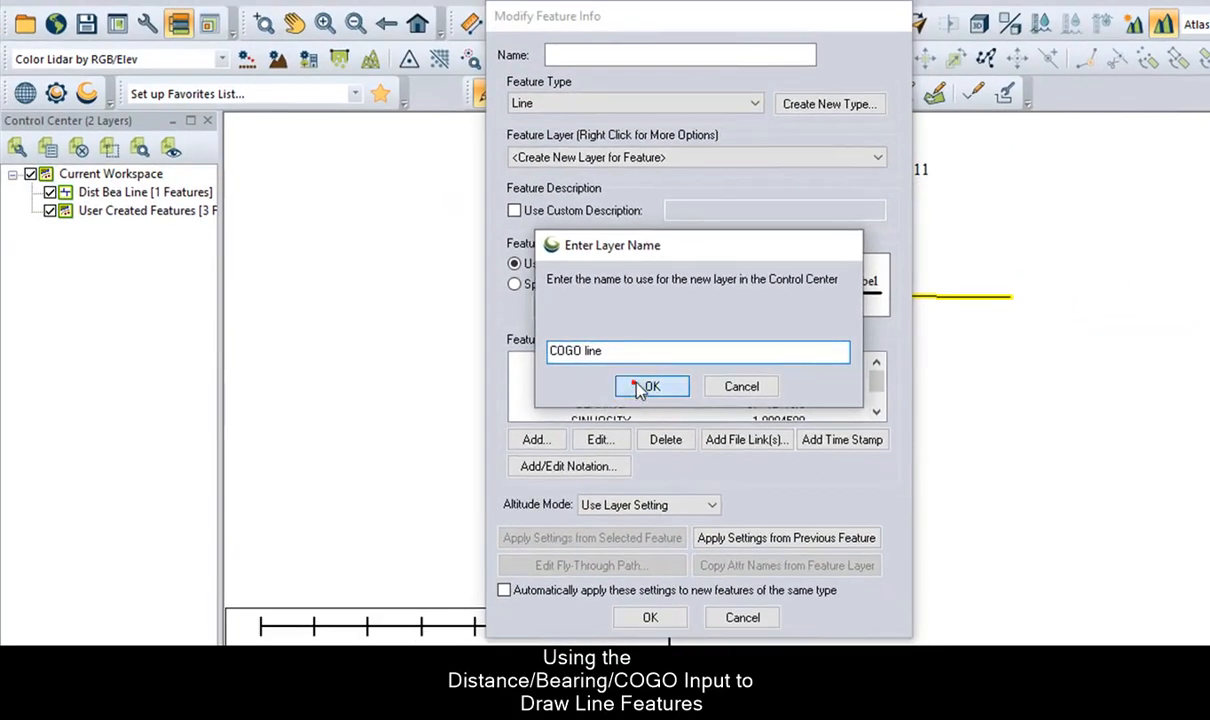
left_click(545, 437)
left_click(668, 536)
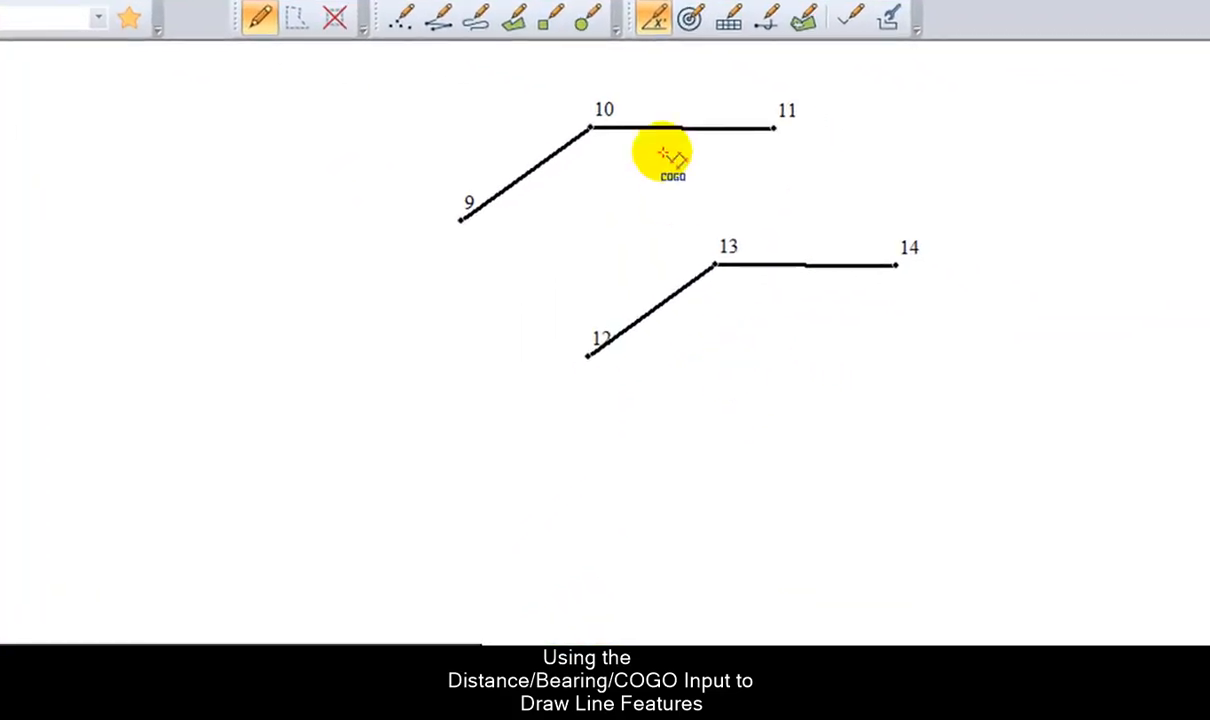
- Start another Distance/Bearing/COGO line at about longitude -80.58, latitude 42.24, and add the COGO arc C100R75CS78EL in kilometers
right_click(796, 408)
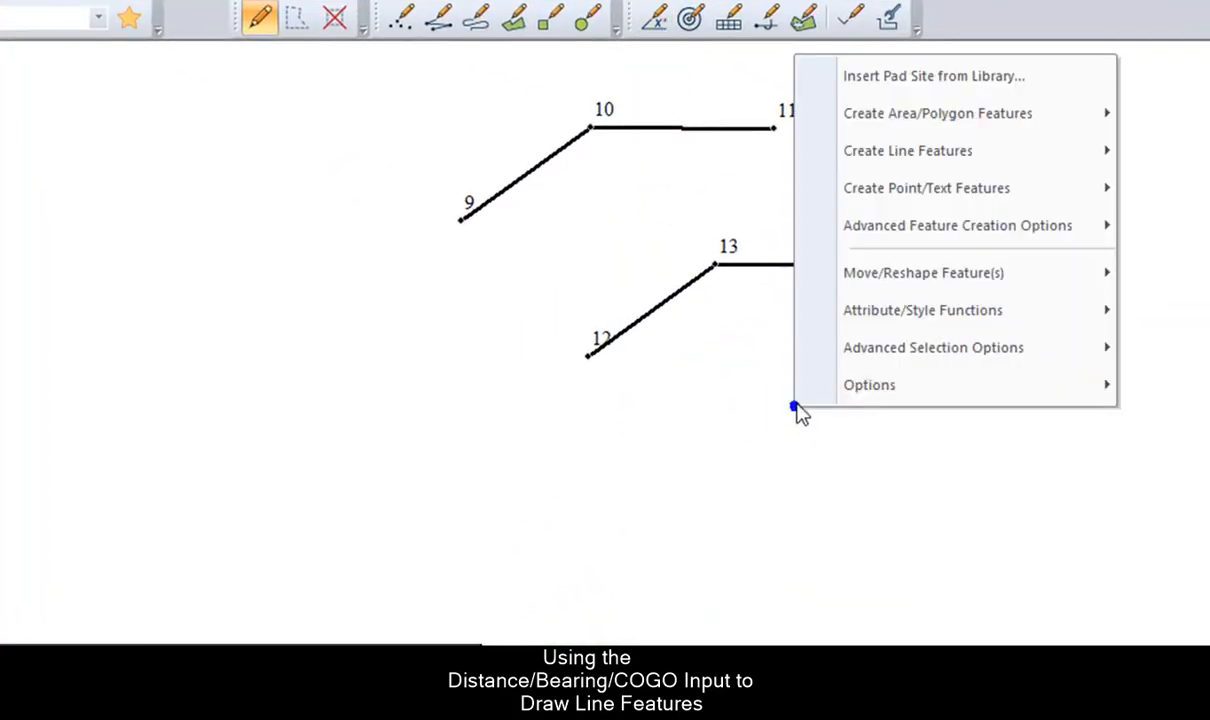
left_click(753, 463)
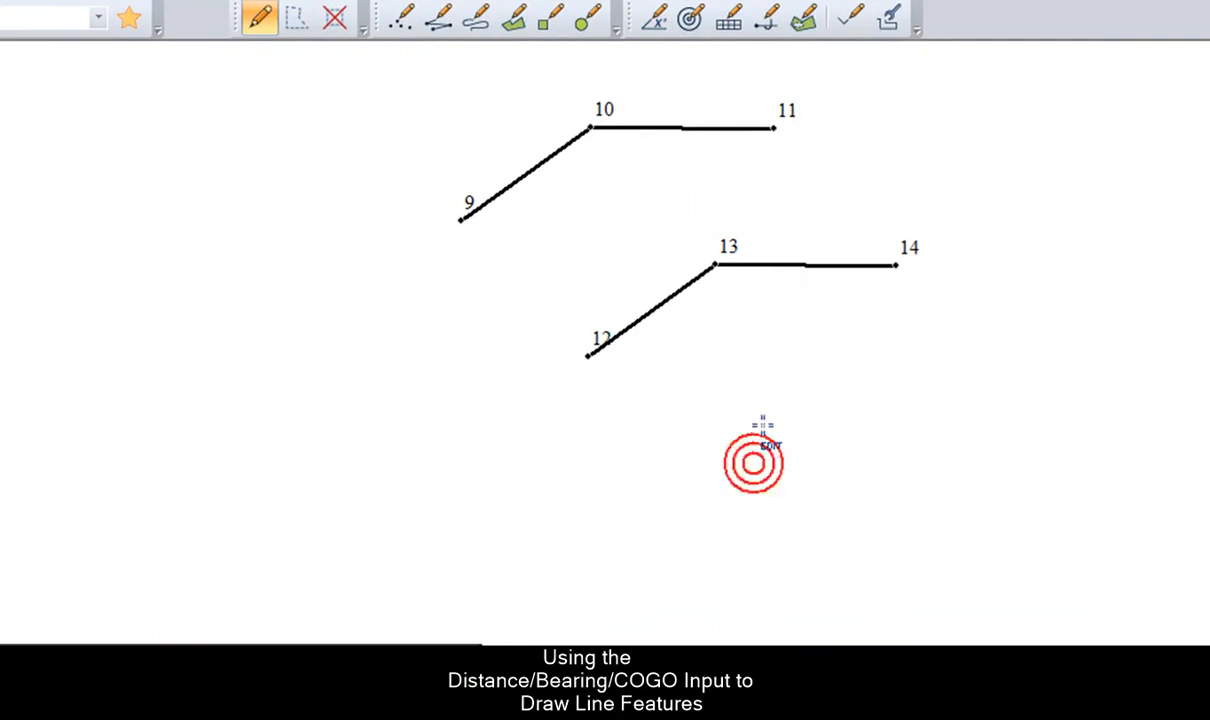
left_click(751, 443)
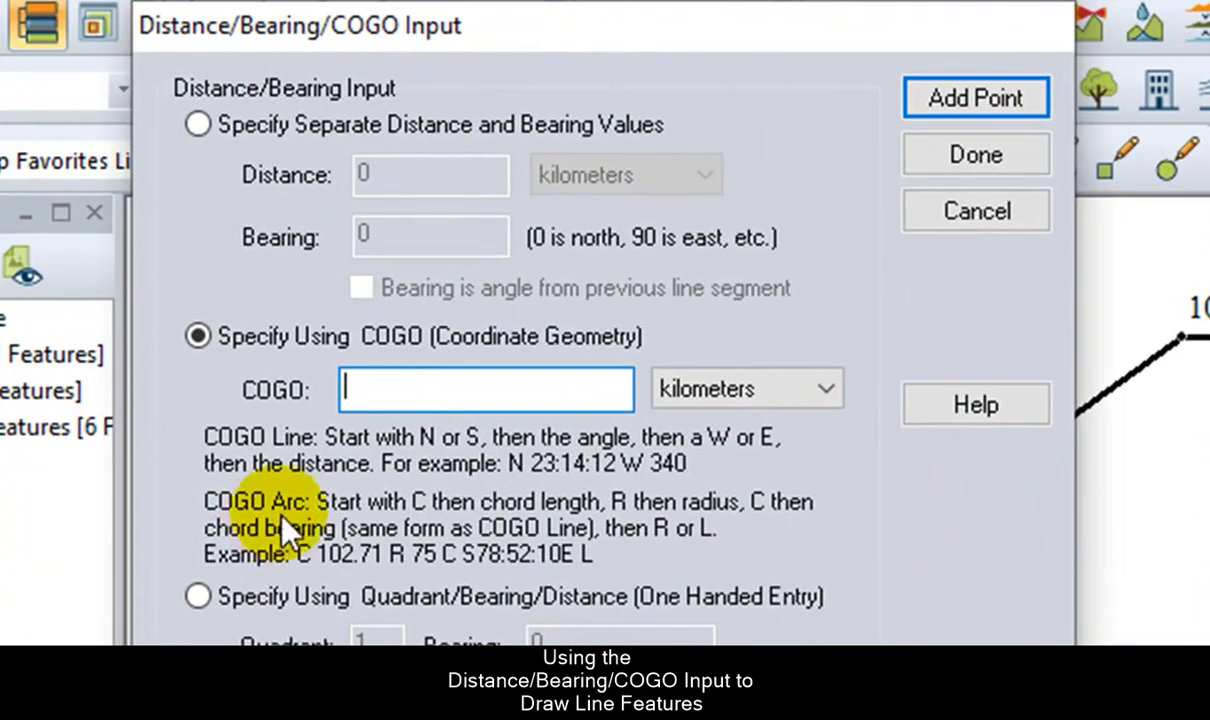
left_click(394, 395)
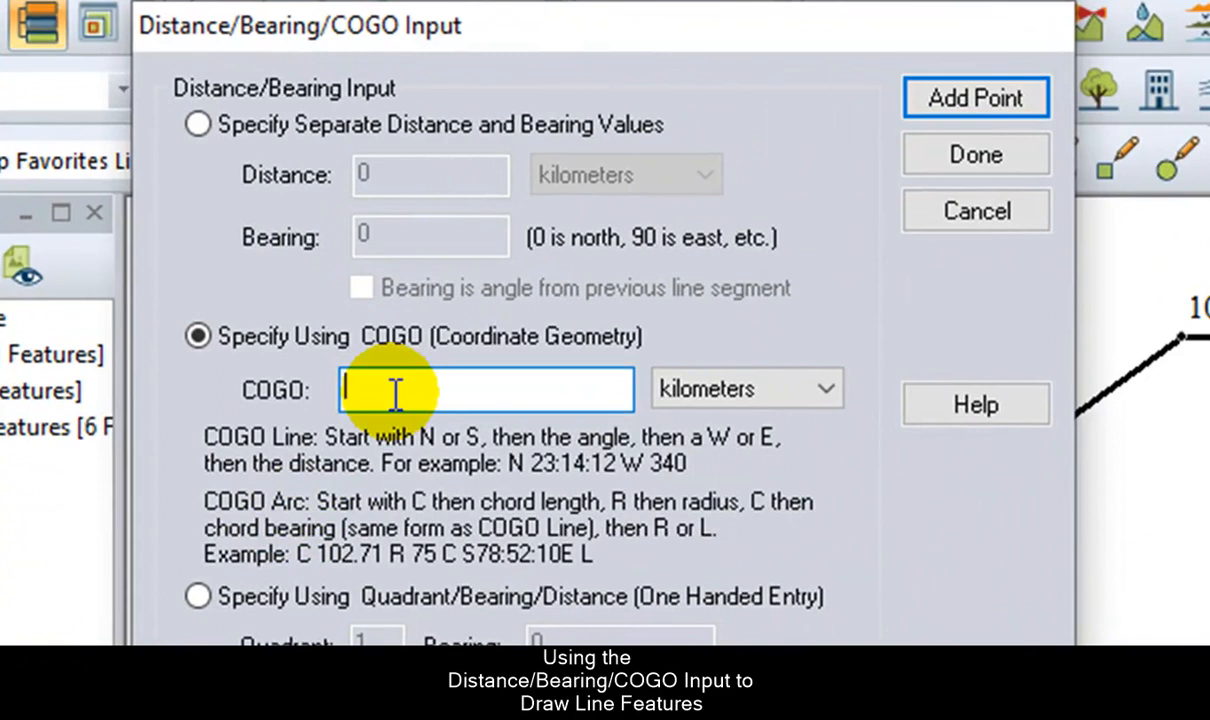
type("c")
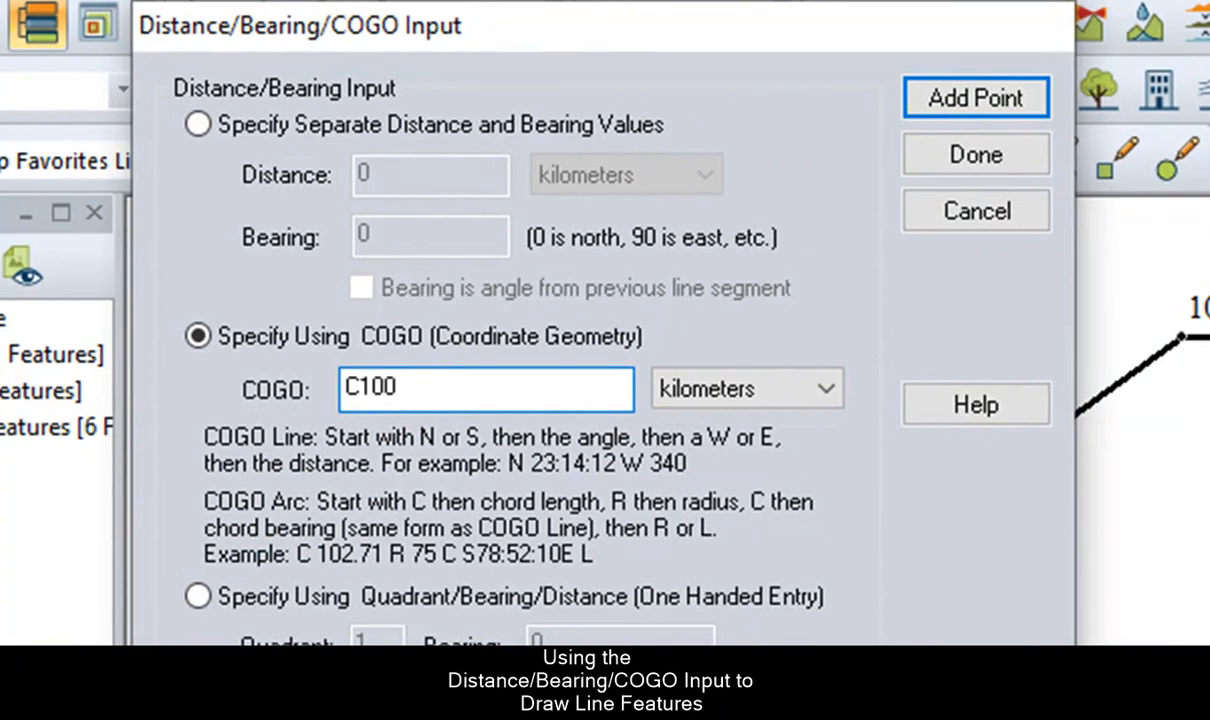
type("100R75CS")
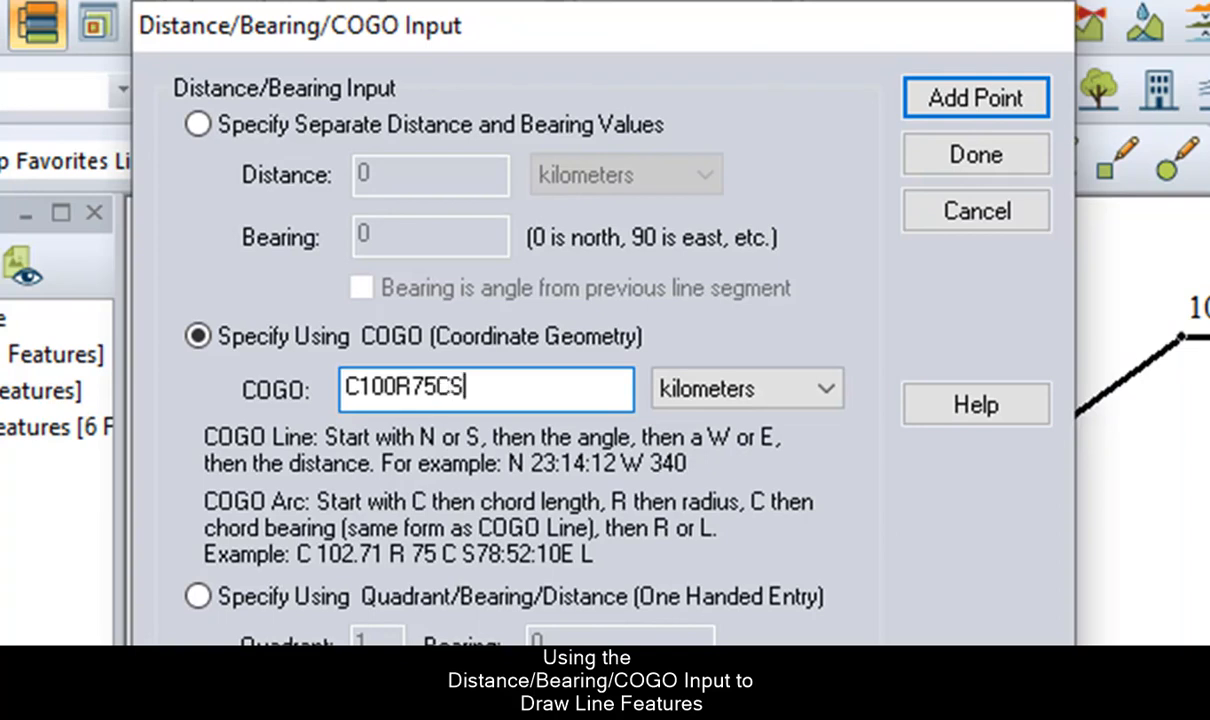
type("78E")
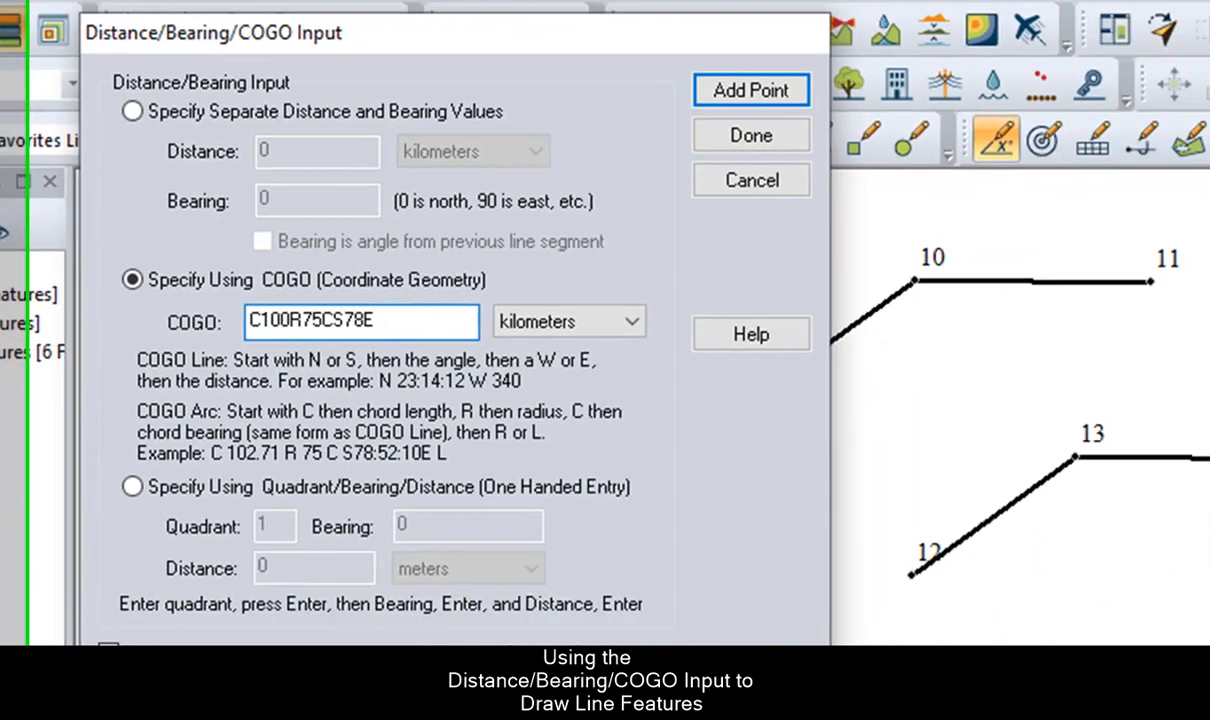
type("L")
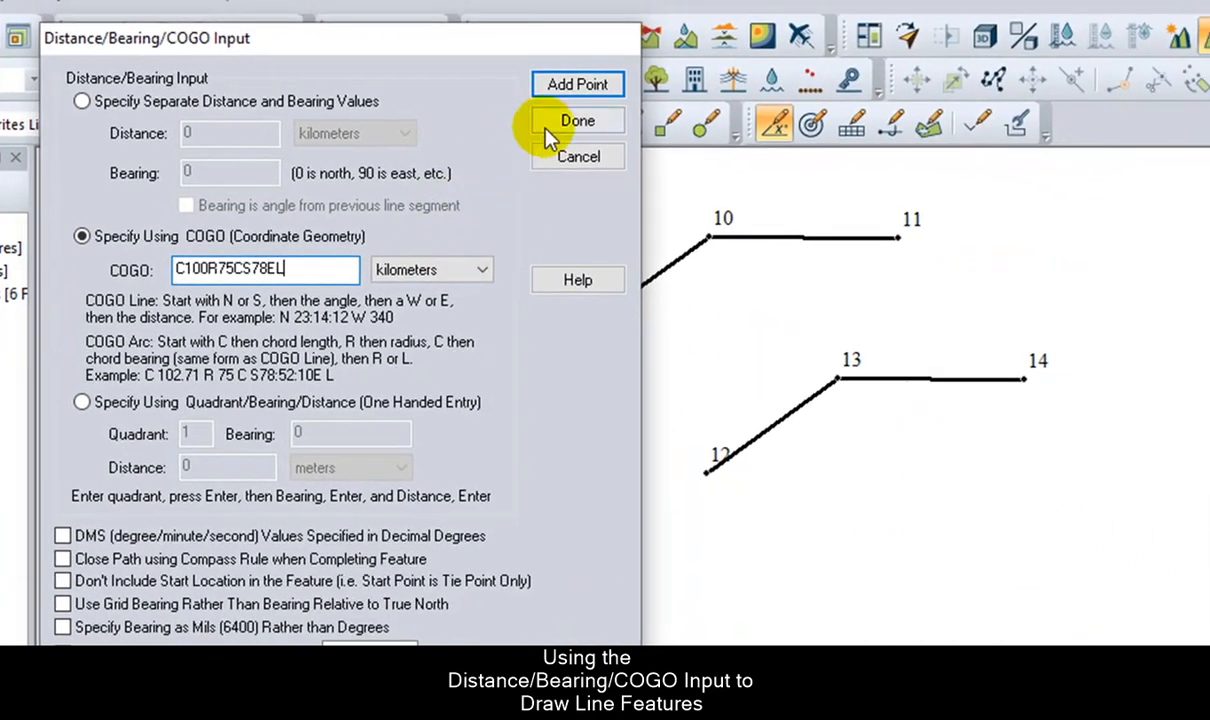
left_click(577, 84)
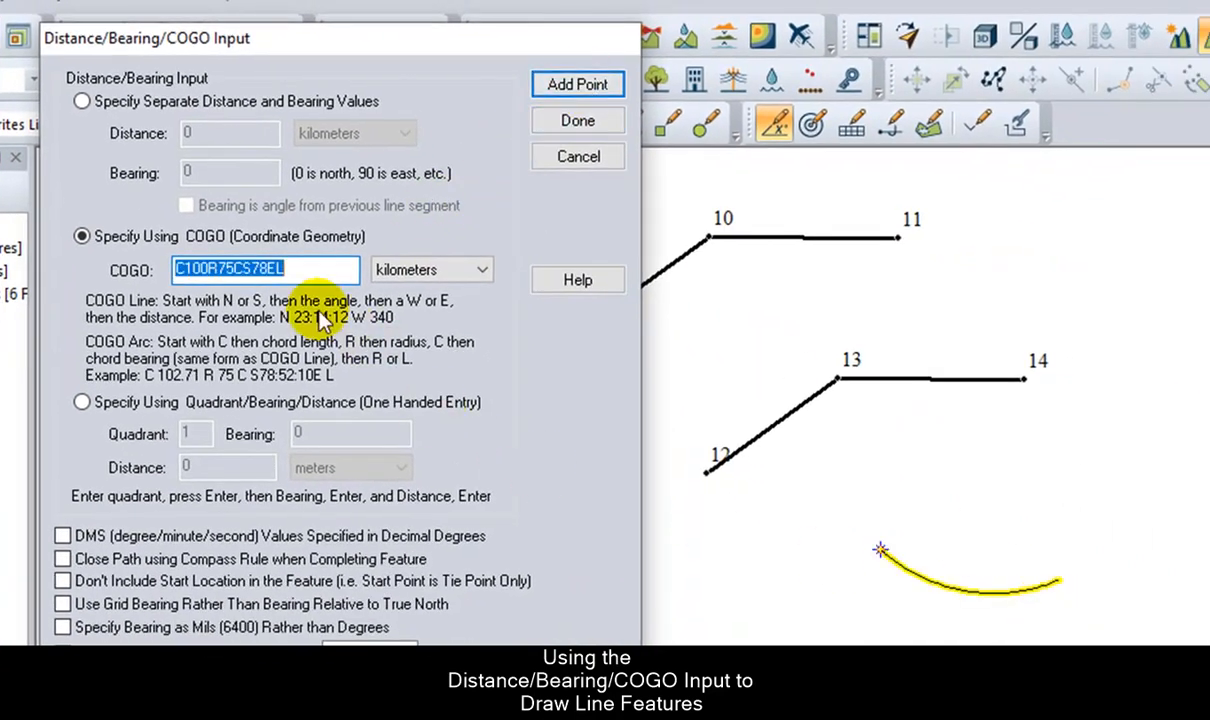
- Add the COGO arc C100R75CS78ER in kilometers and finish the curved line
left_click(300, 270)
key("BackSpace")
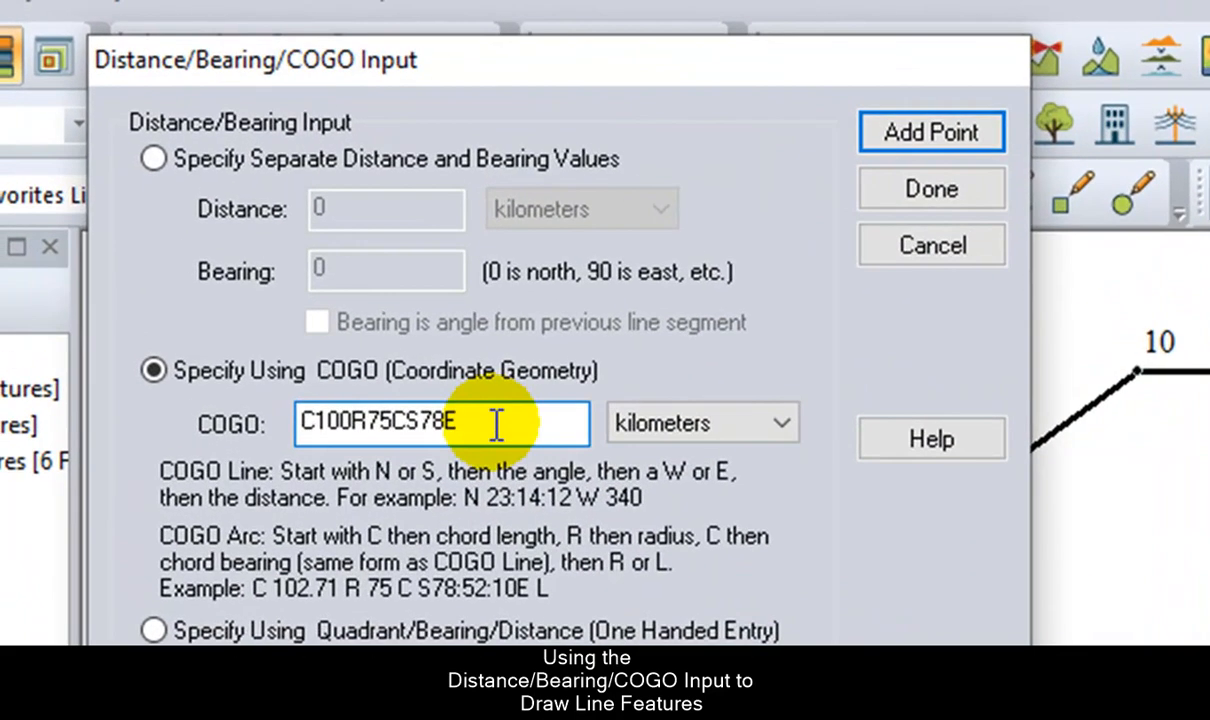
type("R")
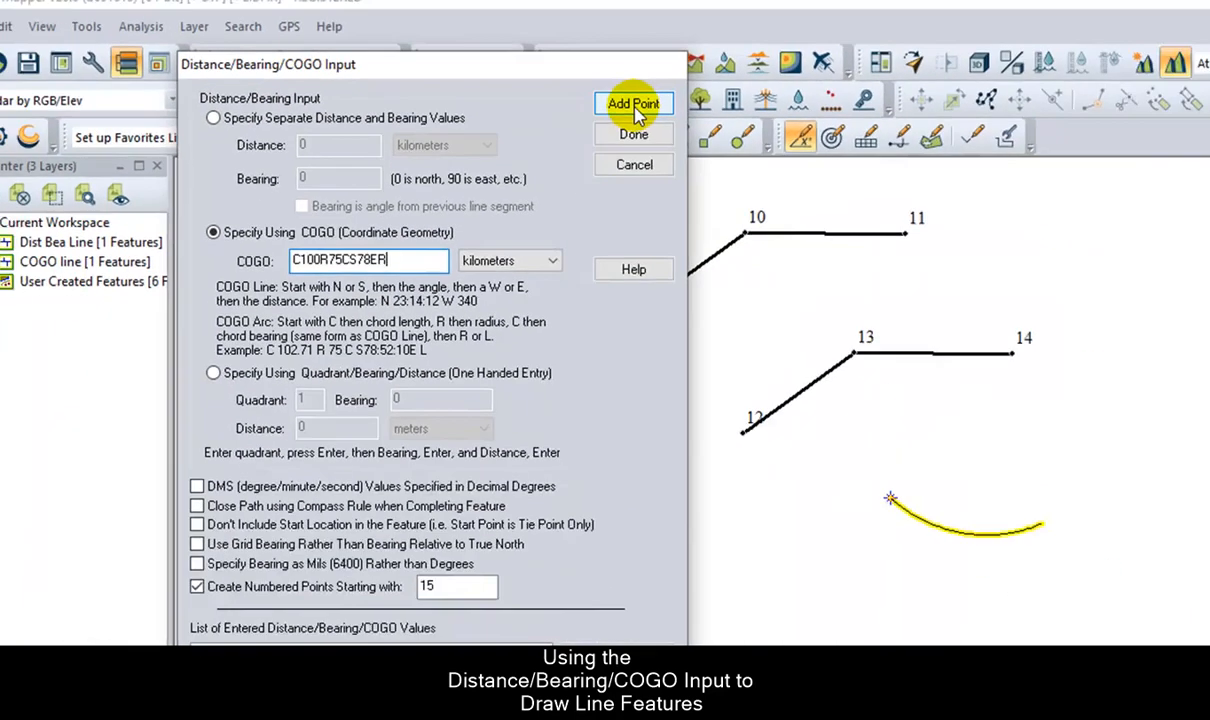
left_click(634, 106)
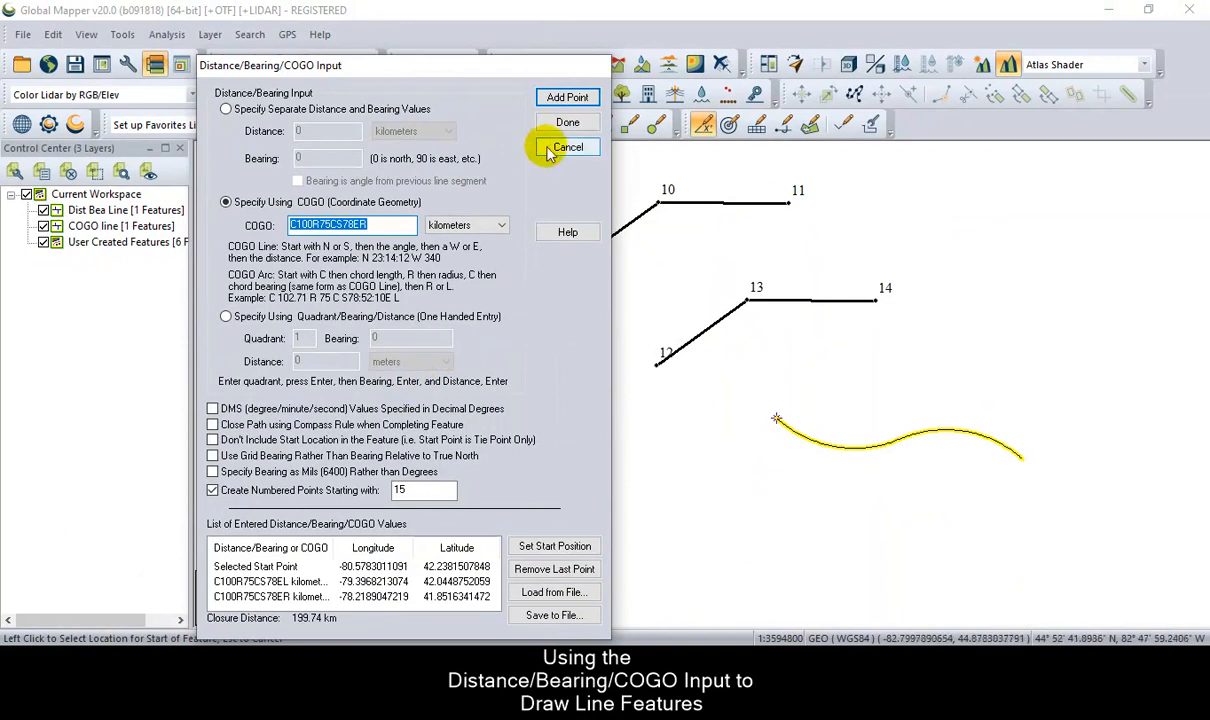
left_click(566, 122)
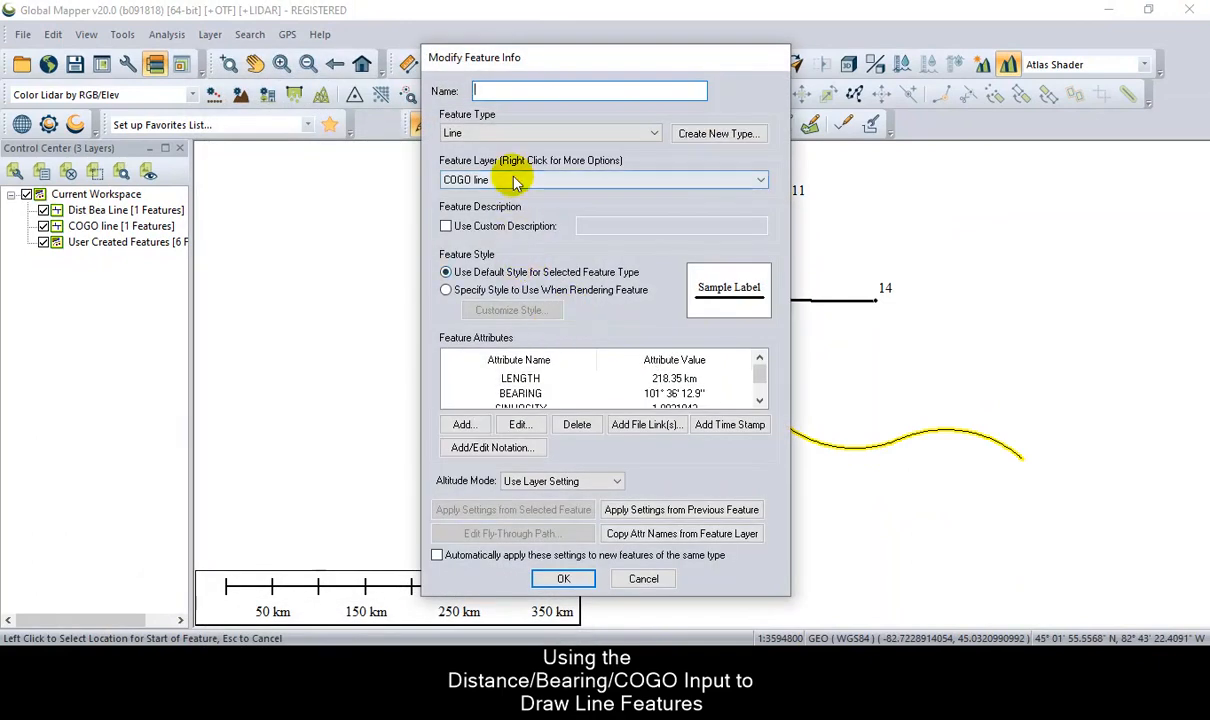
- Place the curved line in a new layer named COGO arc with the Geographic (Latitude/Longitude) WGS84 projection, and leave COGO input
left_click(483, 180)
left_click(486, 195)
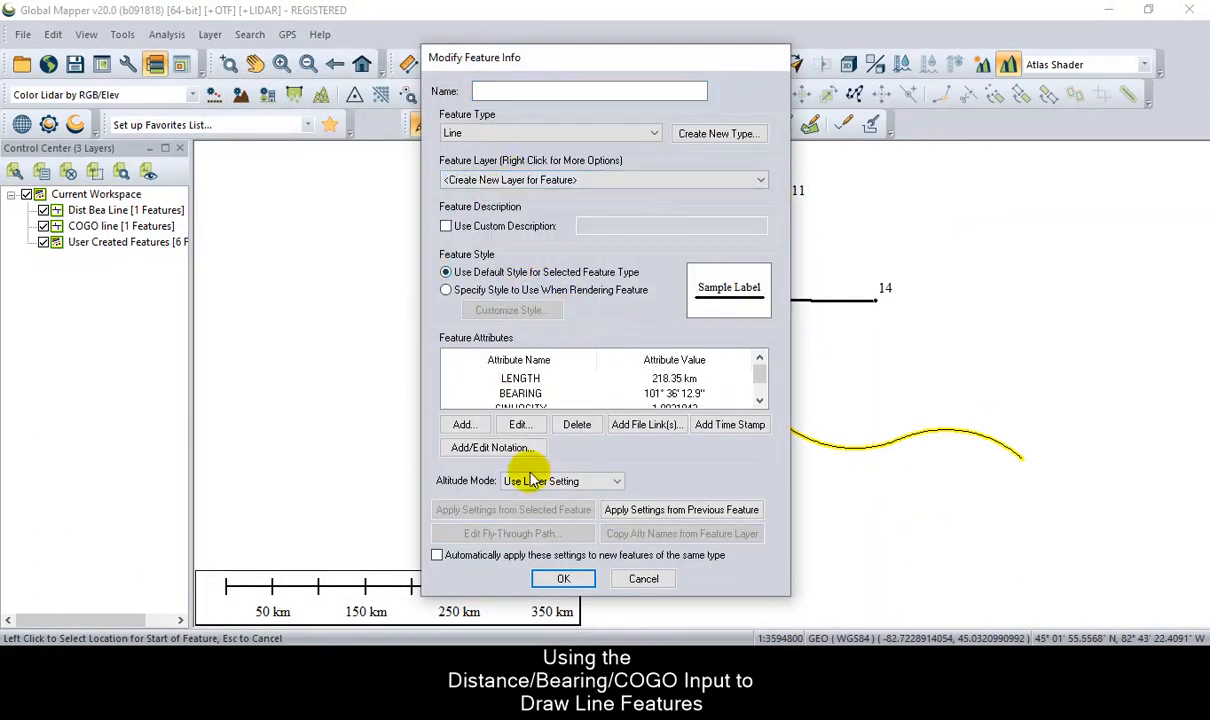
left_click(563, 578)
left_click(487, 348)
type("COGO ar")
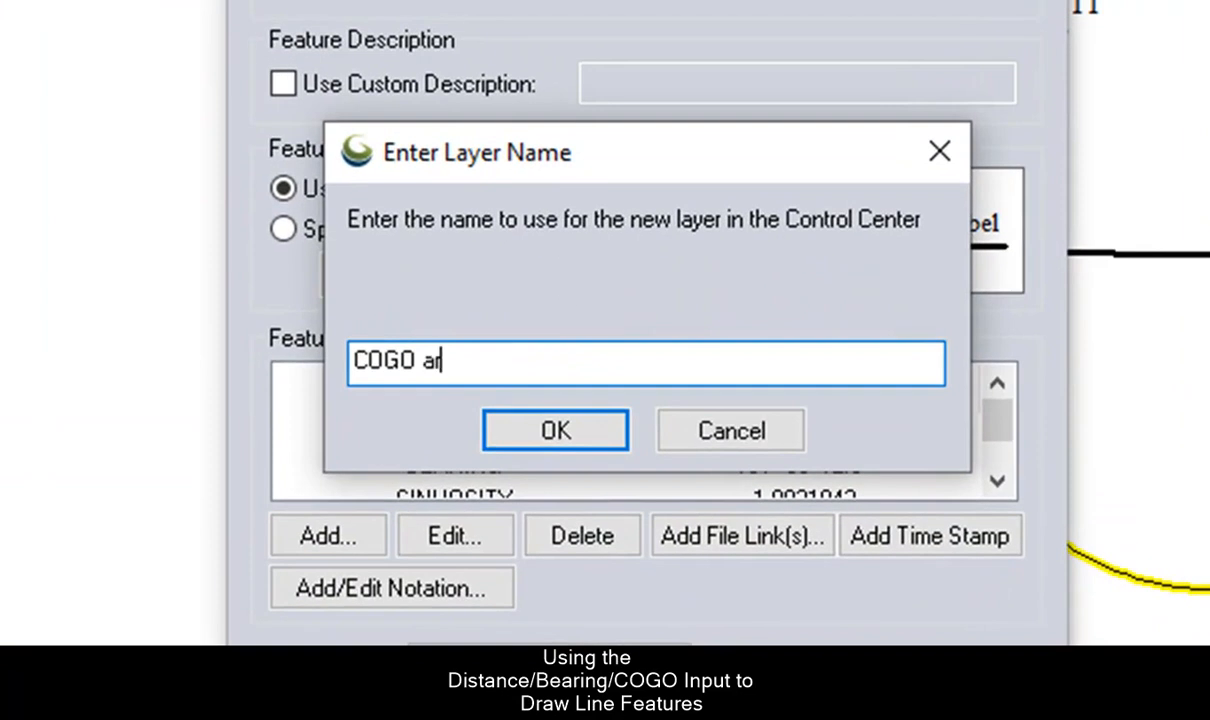
type("c")
left_click(556, 430)
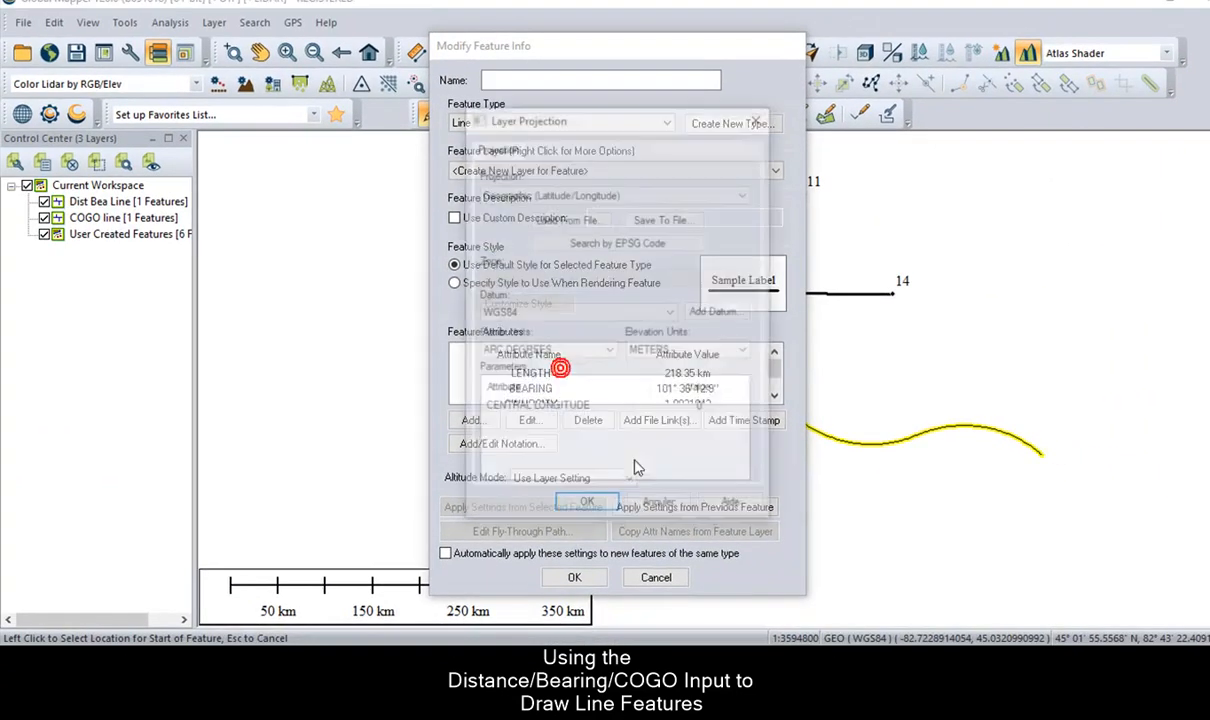
left_click(598, 508)
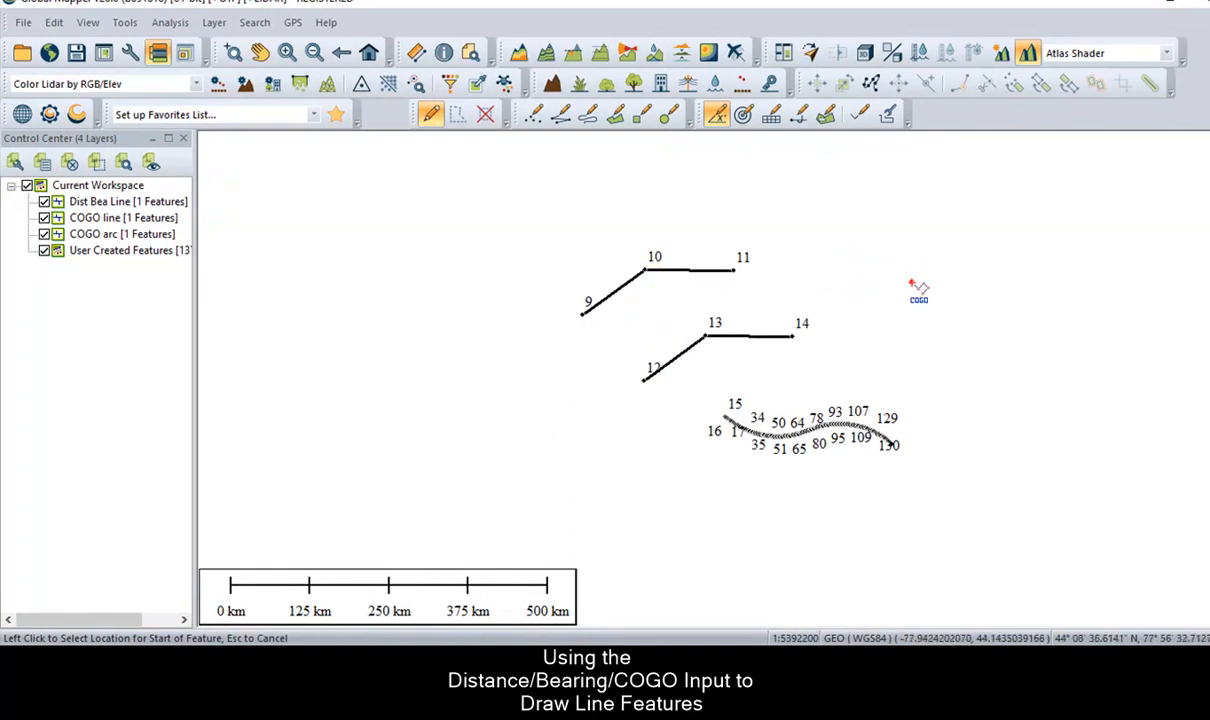
left_click(911, 283)
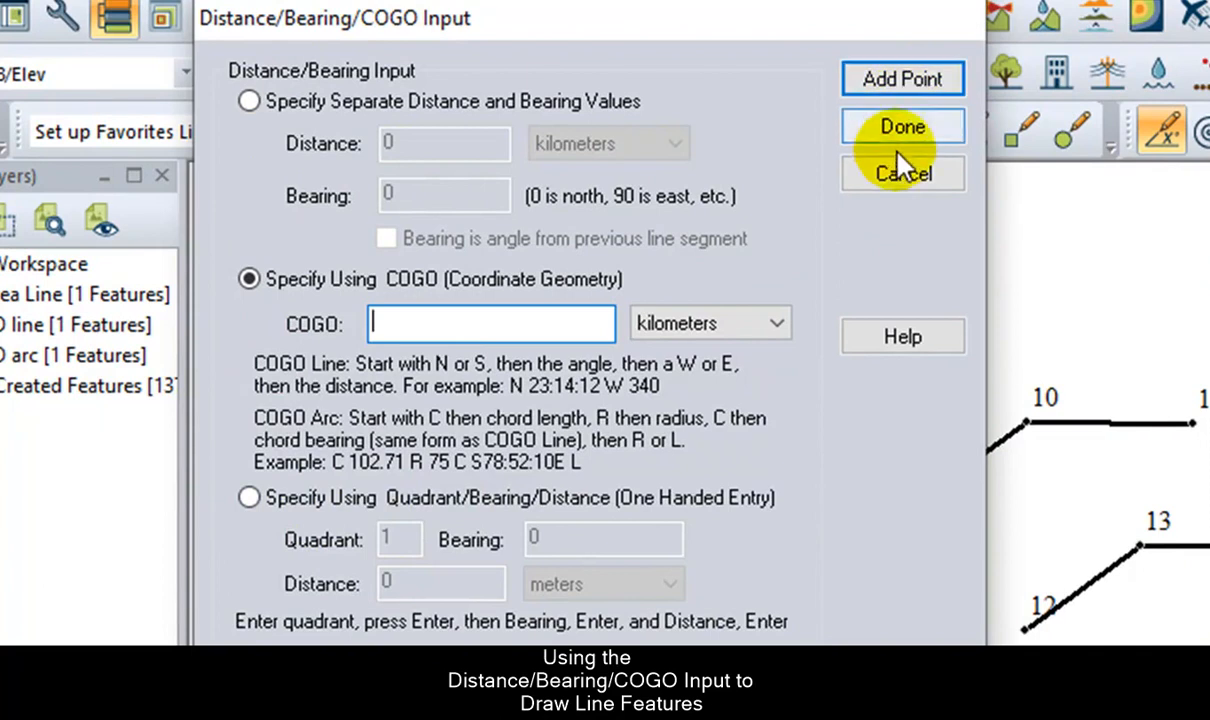
left_click(885, 177)
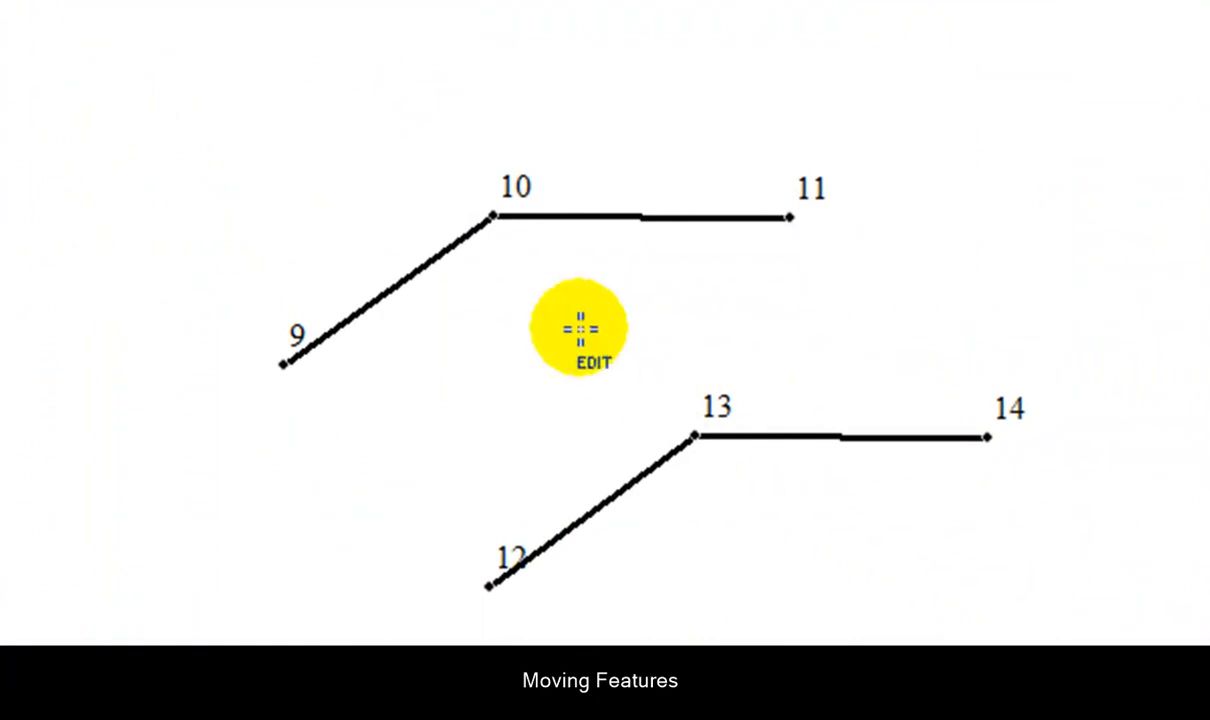
- Move the distance/bearing line between points 9 and 11 down and to the left on the map
left_click(431, 264)
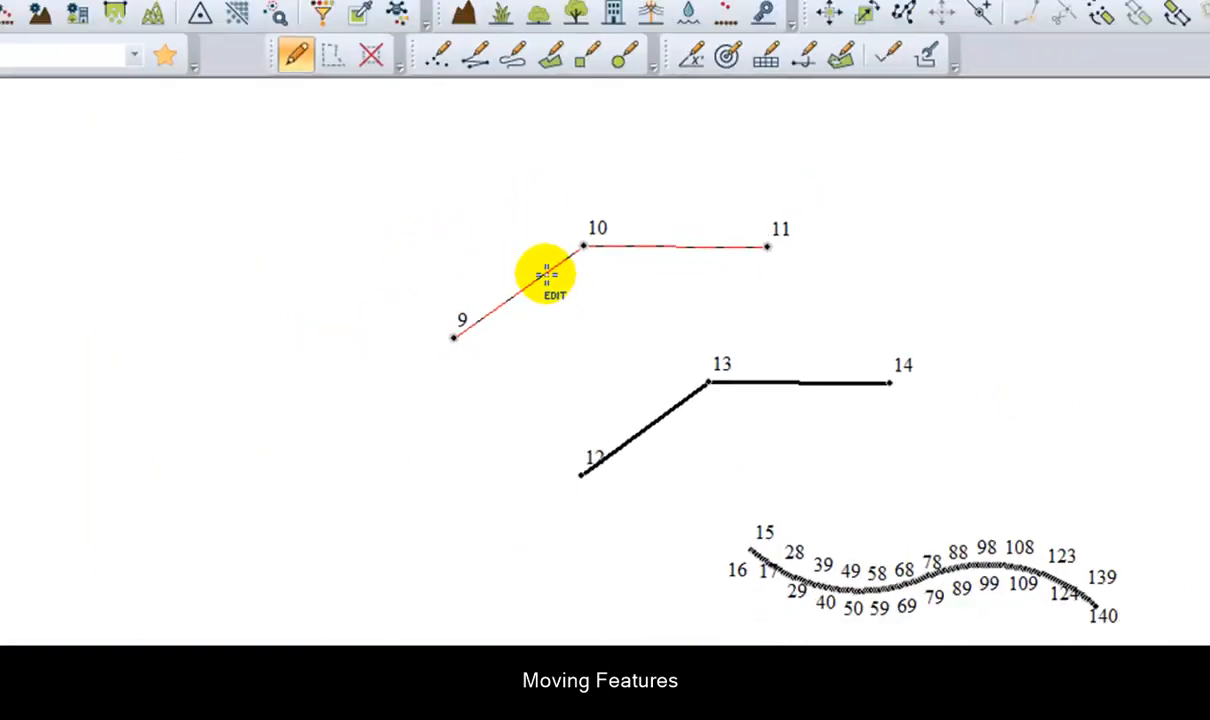
right_click(450, 249)
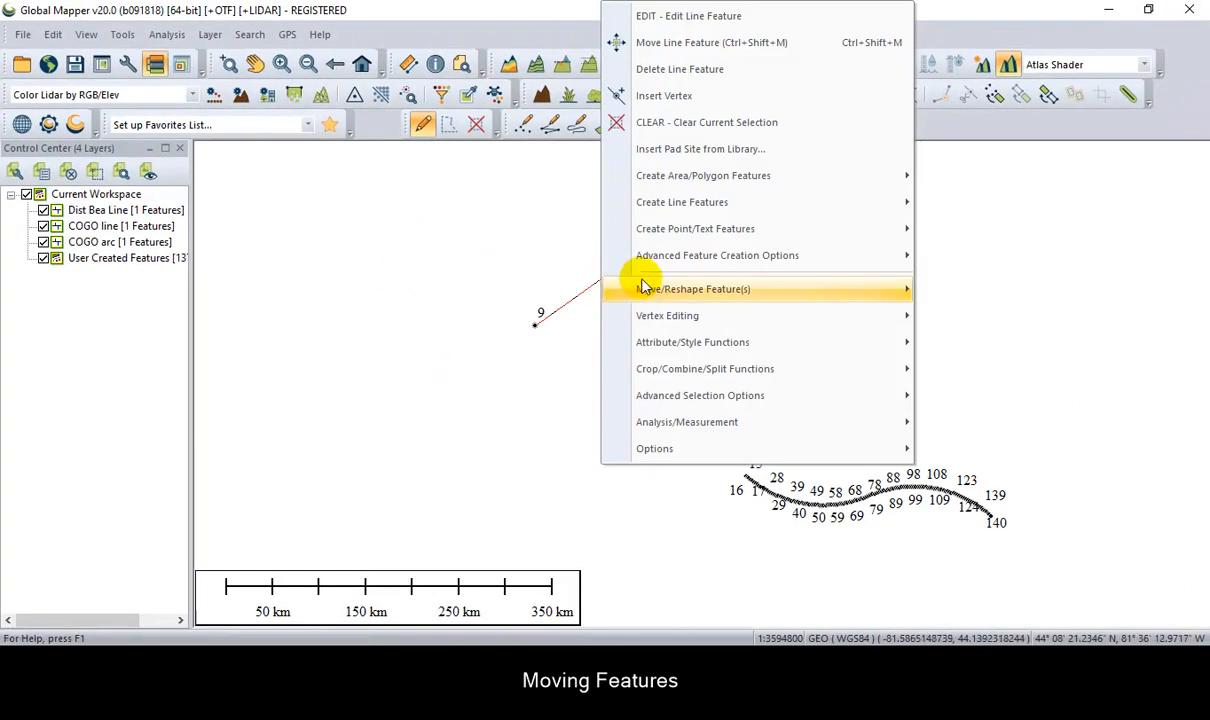
mouse_move(643, 287)
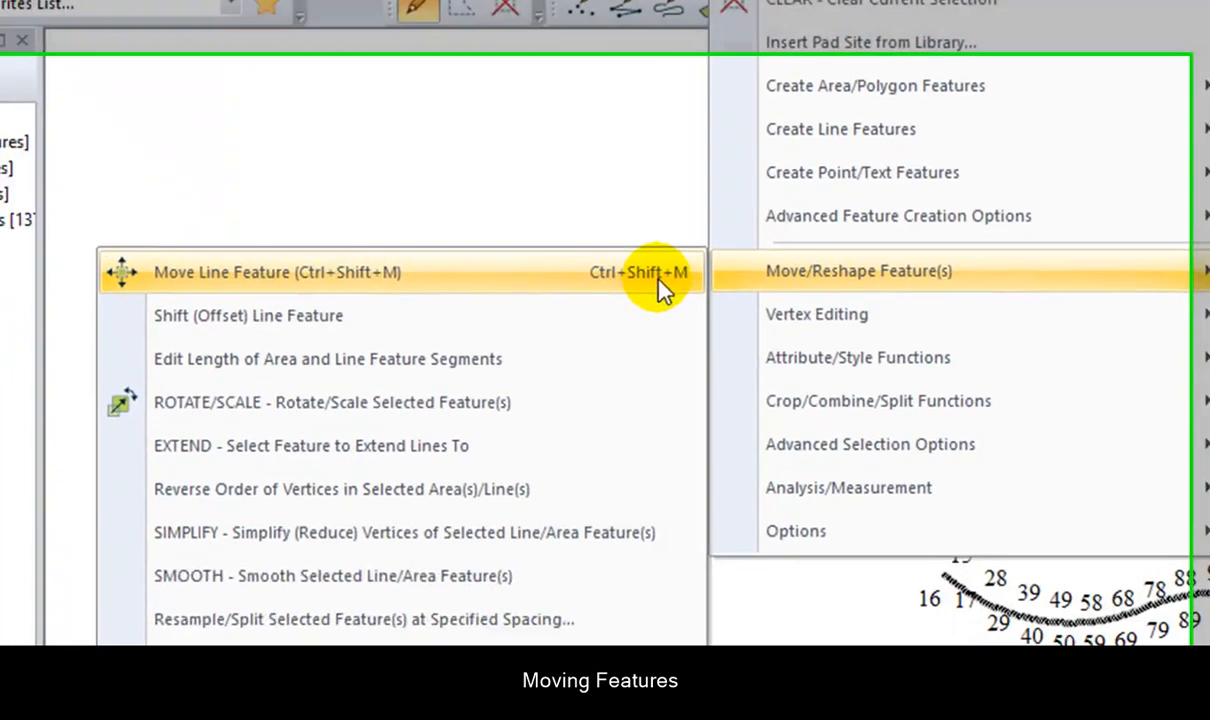
left_click(600, 345)
left_click_drag(750, 198, 315, 455)
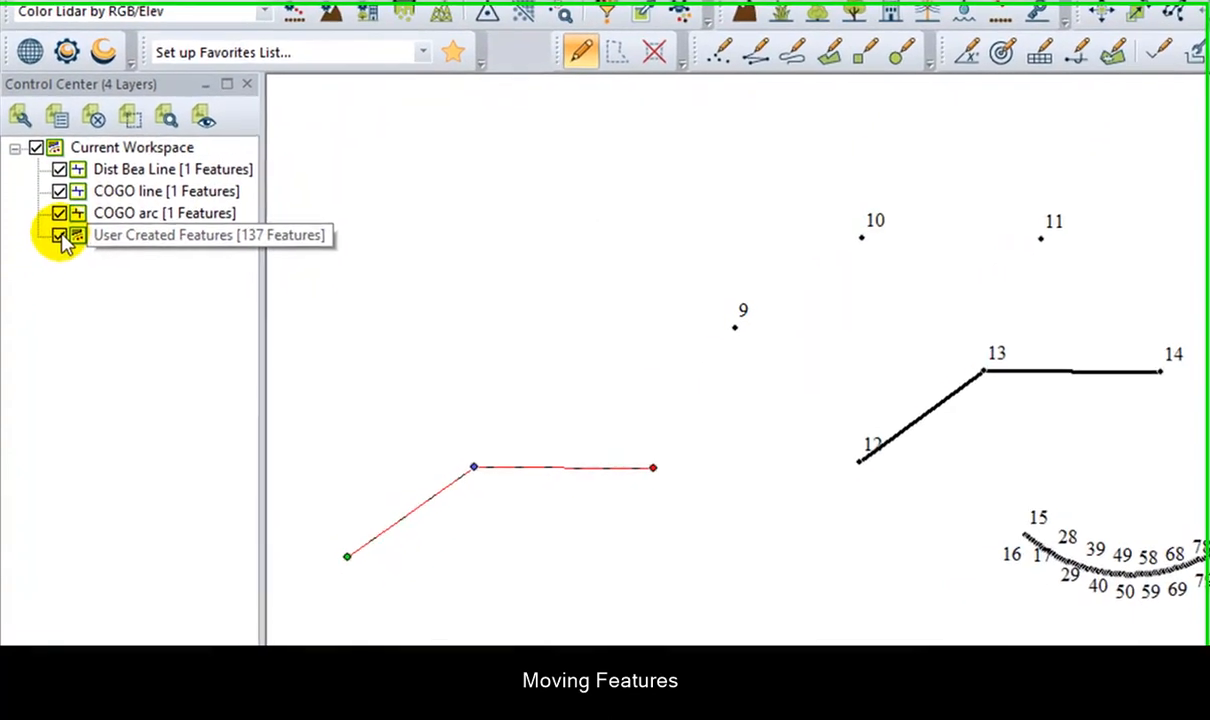
- Hide the User Created Features layer and restore the moved distance/bearing line to its original shape
left_click(60, 237)
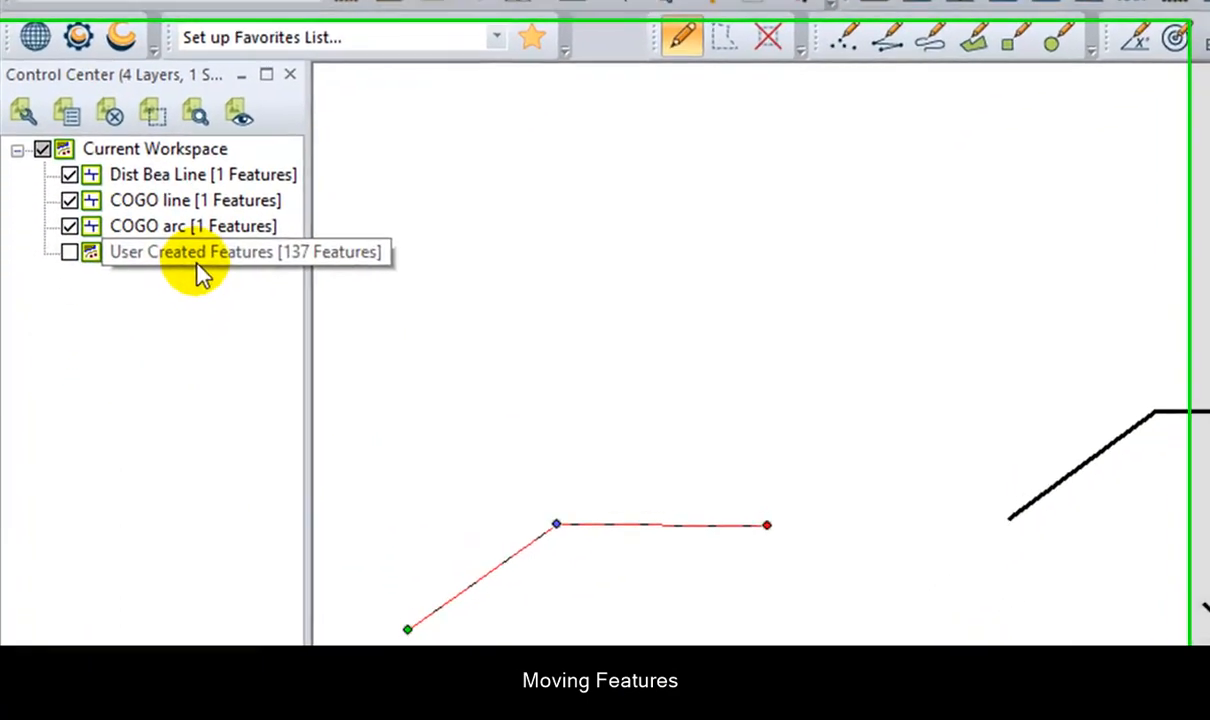
left_click(165, 345)
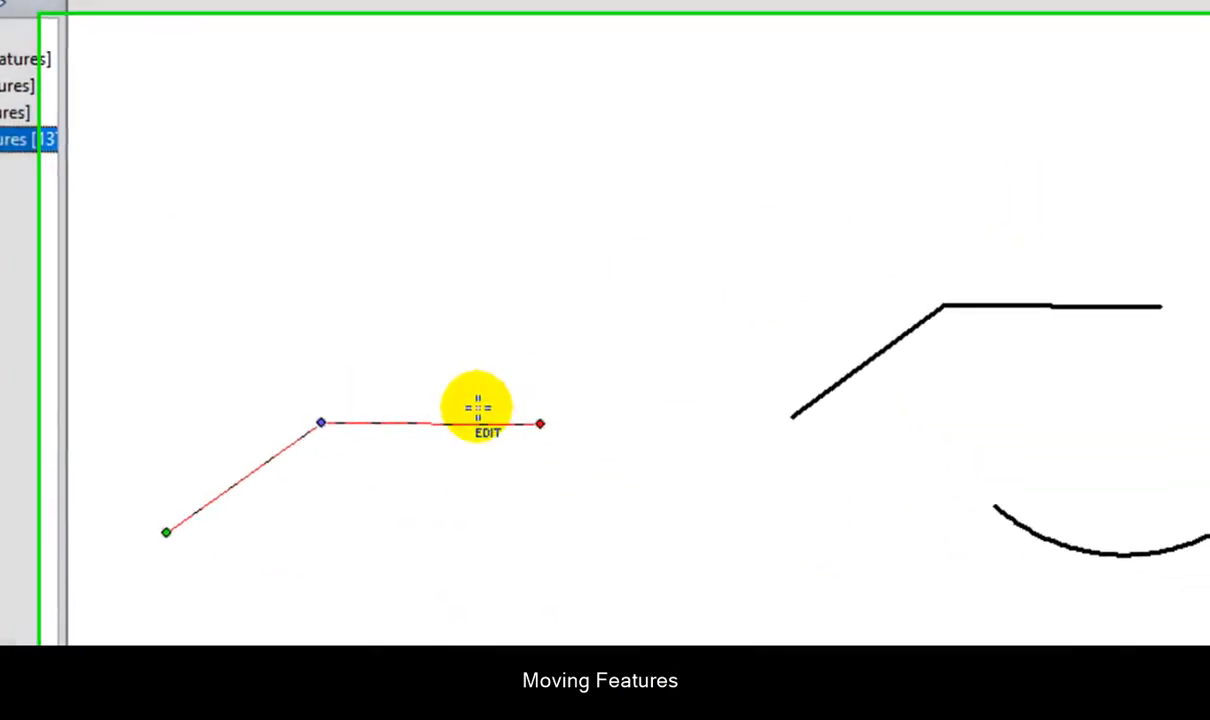
right_click(562, 423)
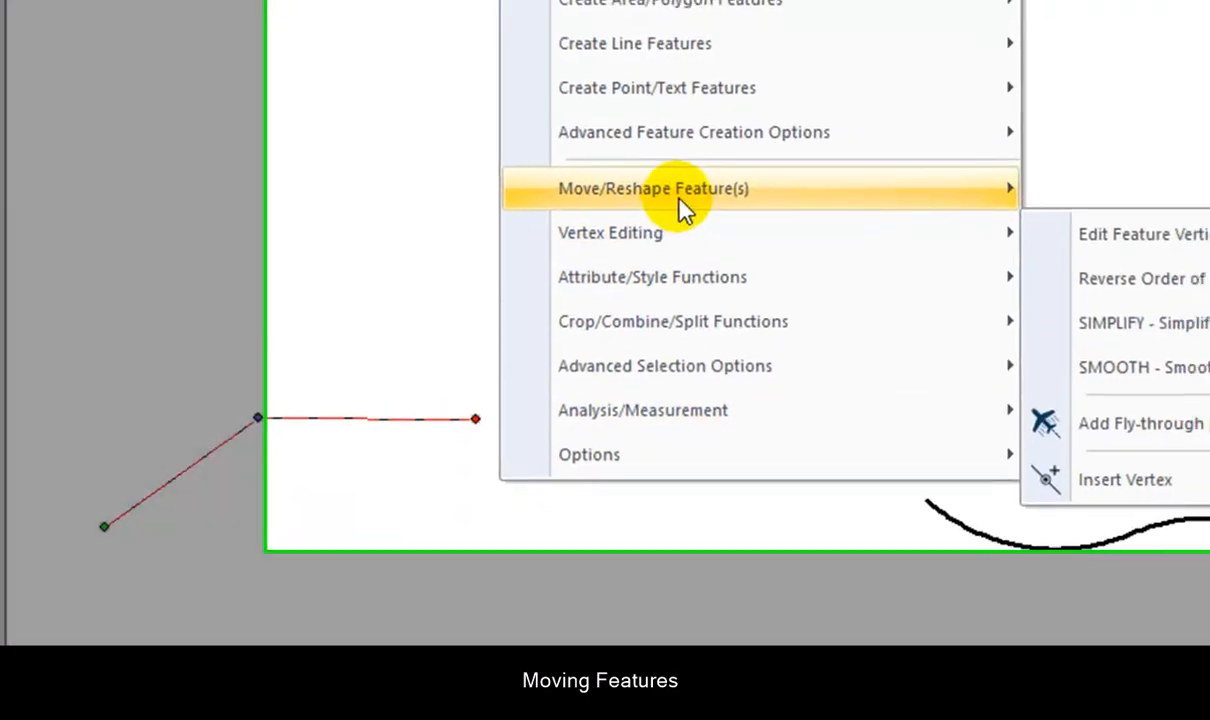
mouse_move(706, 193)
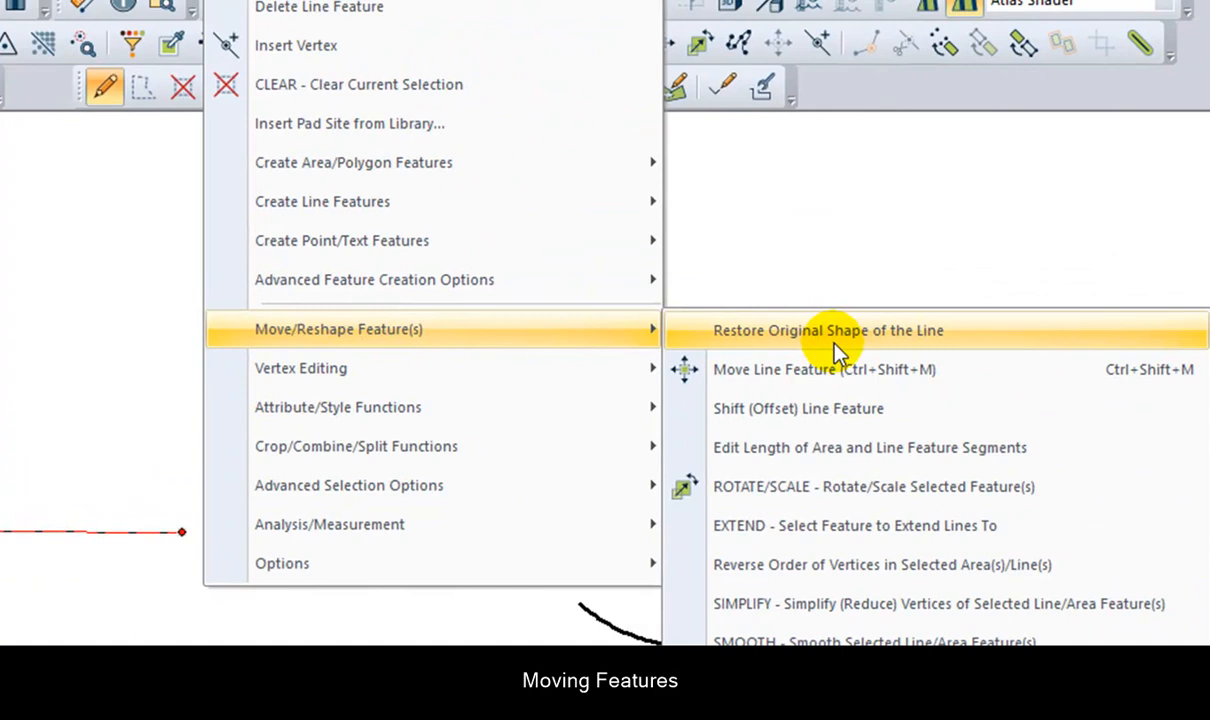
left_click(835, 335)
- Move the distance/bearing line down and to the left on the map, and restore its original shape
left_click(405, 462)
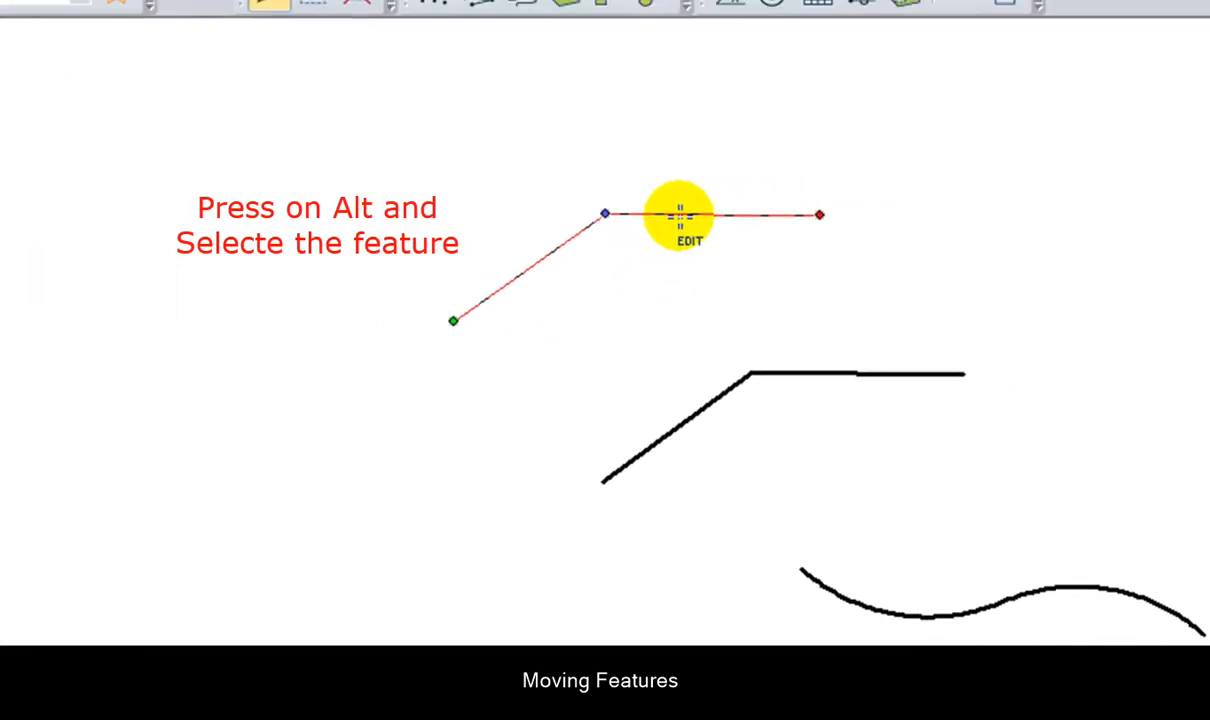
left_click_drag(677, 212, 424, 404)
right_click(408, 419)
mouse_move(411, 283)
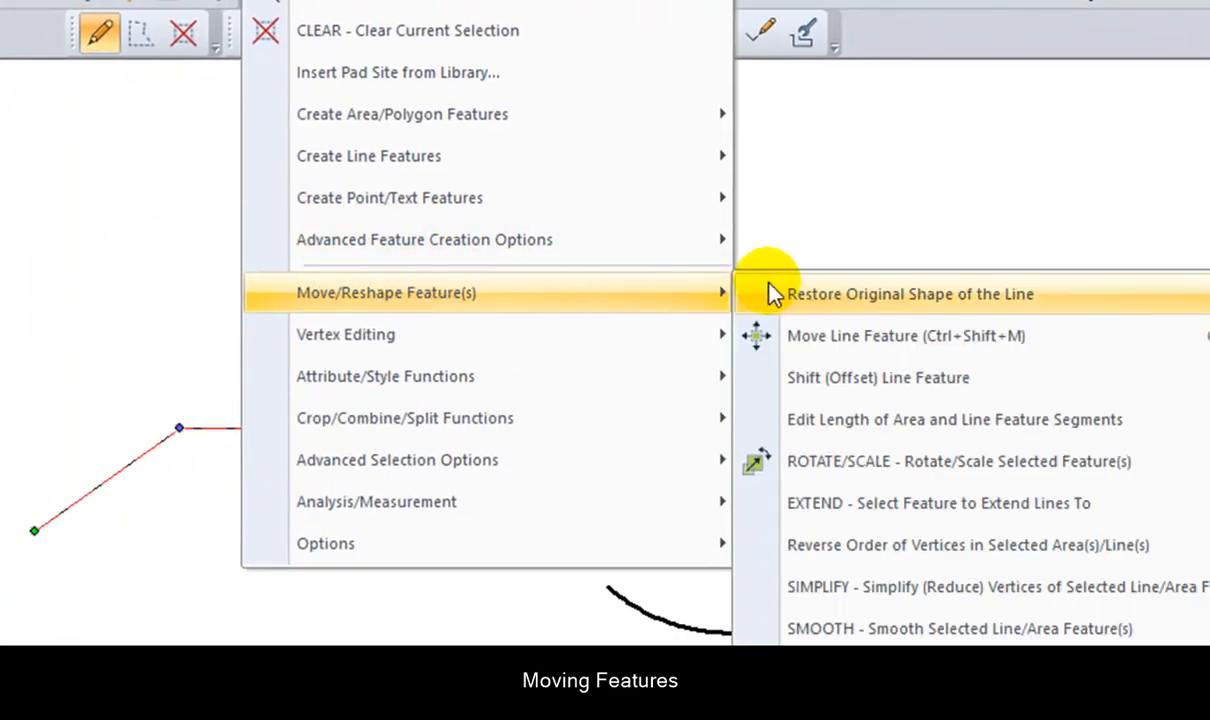
left_click(792, 295)
left_click(458, 432)
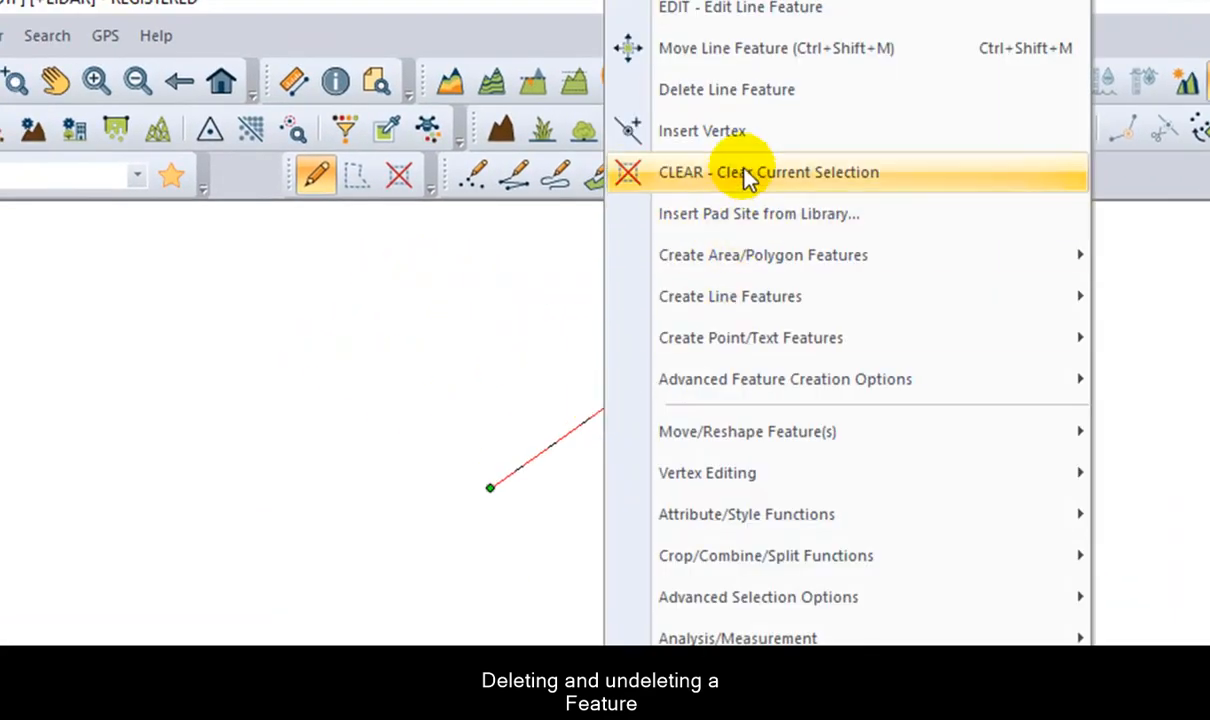
- Delete the distance/bearing line from the Dist Bea Line layer
left_click(640, 91)
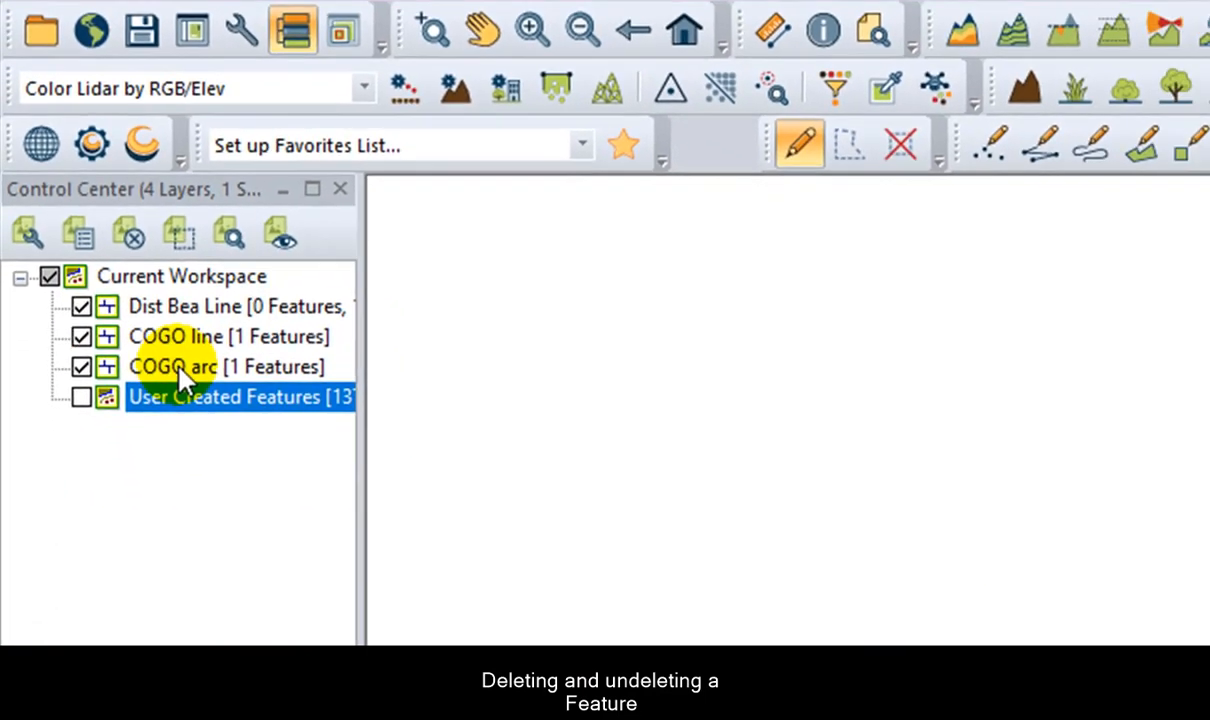
right_click(214, 480)
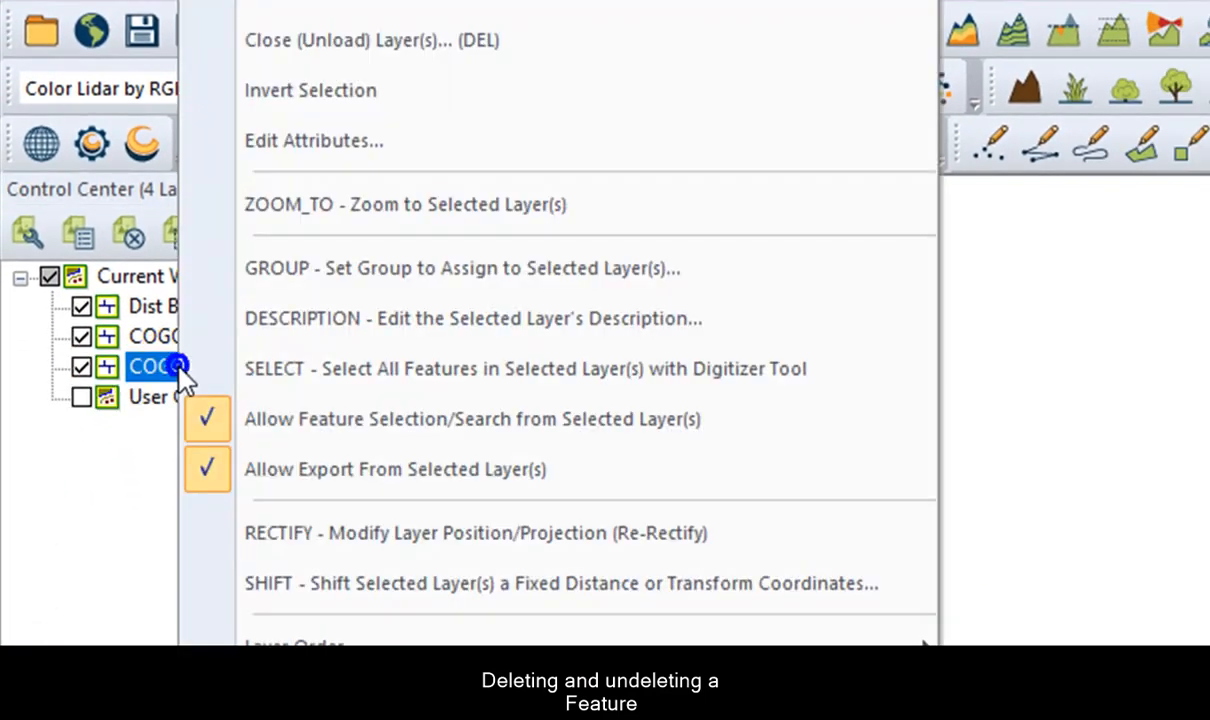
left_click(90, 478)
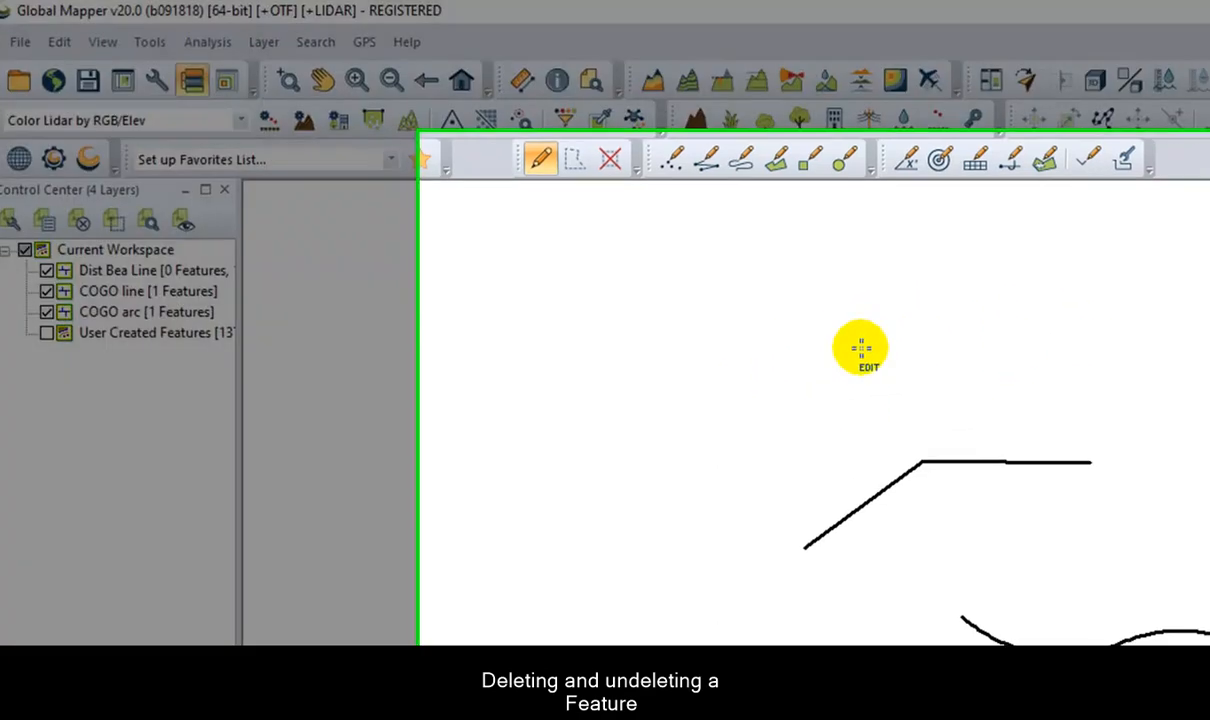
- Turn on the rendering of deleted features for the Digitizer tool
right_click(864, 350)
mouse_move(861, 582)
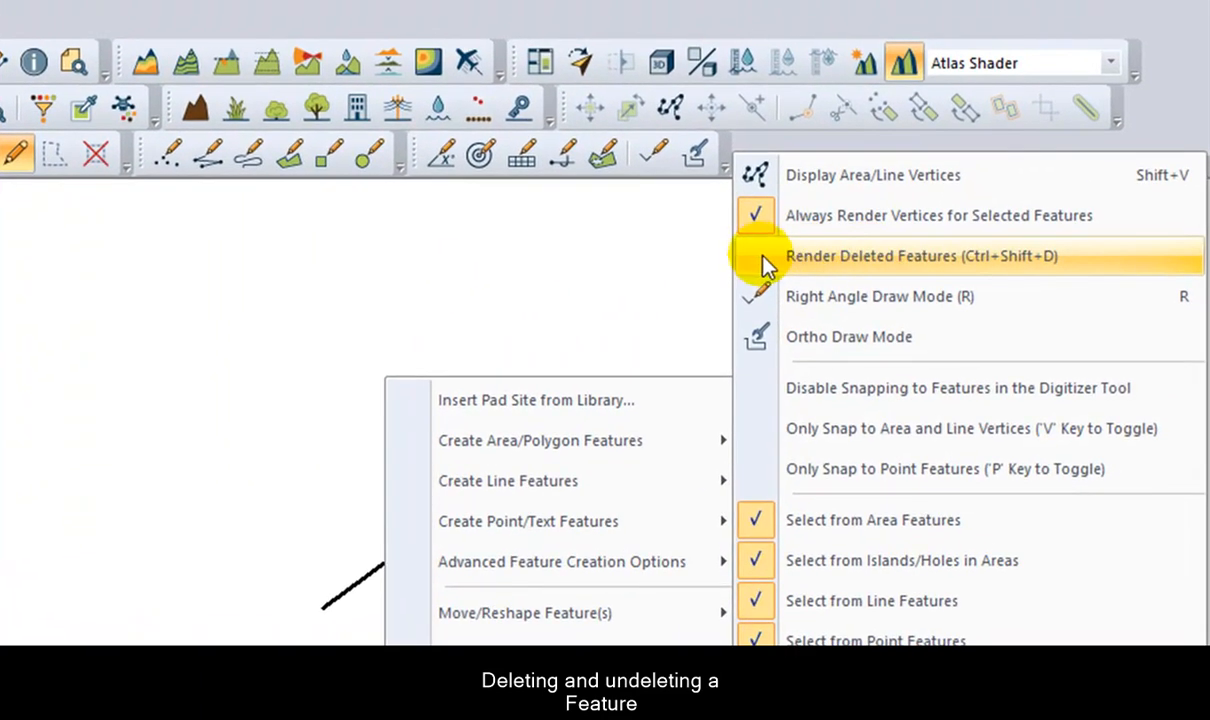
left_click(764, 260)
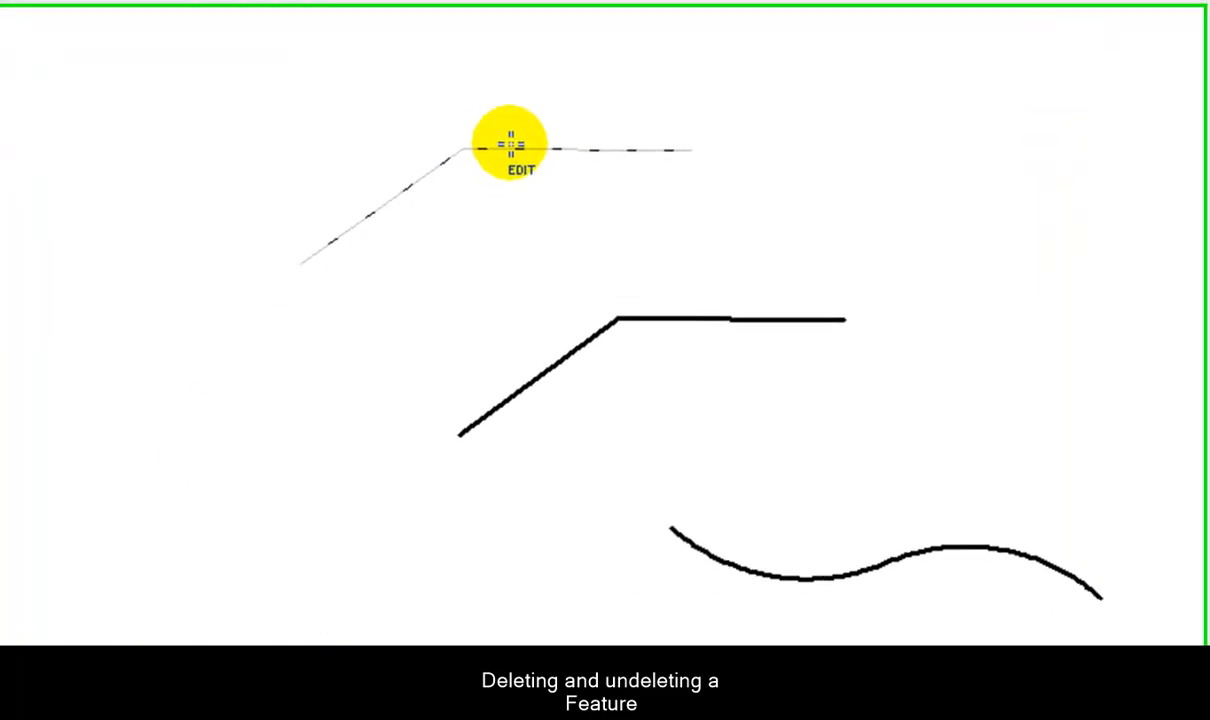
- Undelete the deleted distance/bearing line above the COGO line and clear the selection
right_click(375, 359)
left_click(518, 140)
left_click(497, 140)
right_click(497, 140)
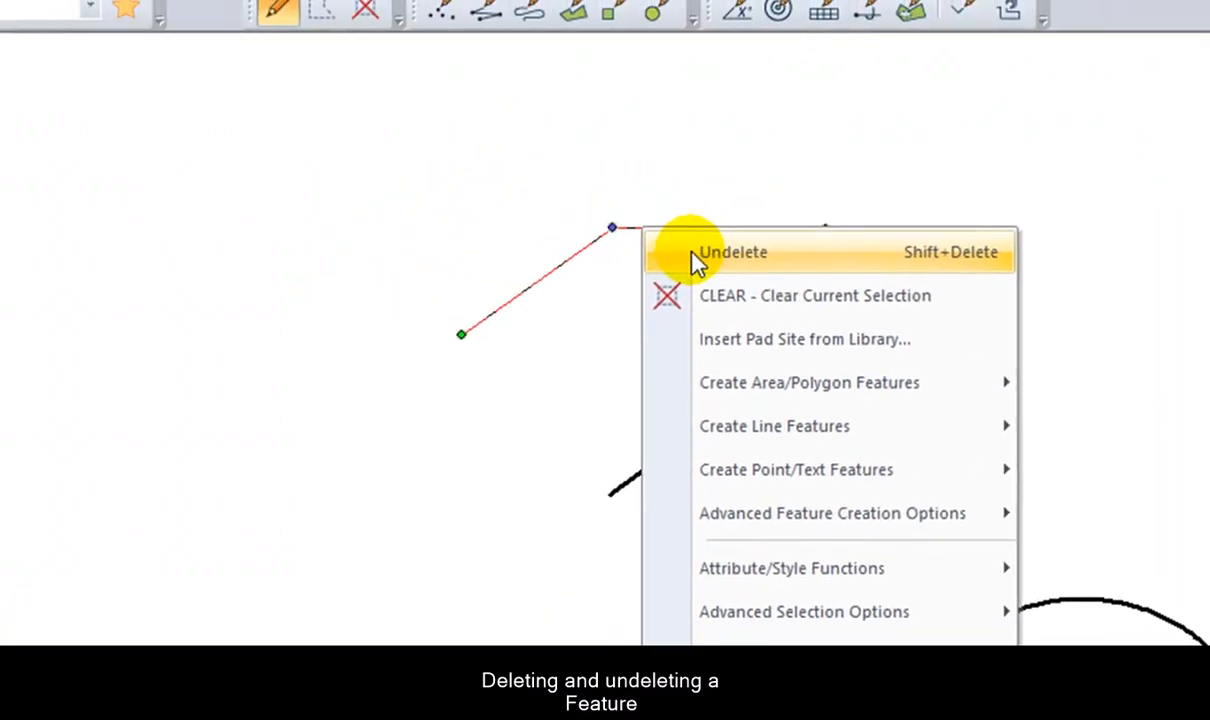
left_click(553, 165)
left_click(540, 324)
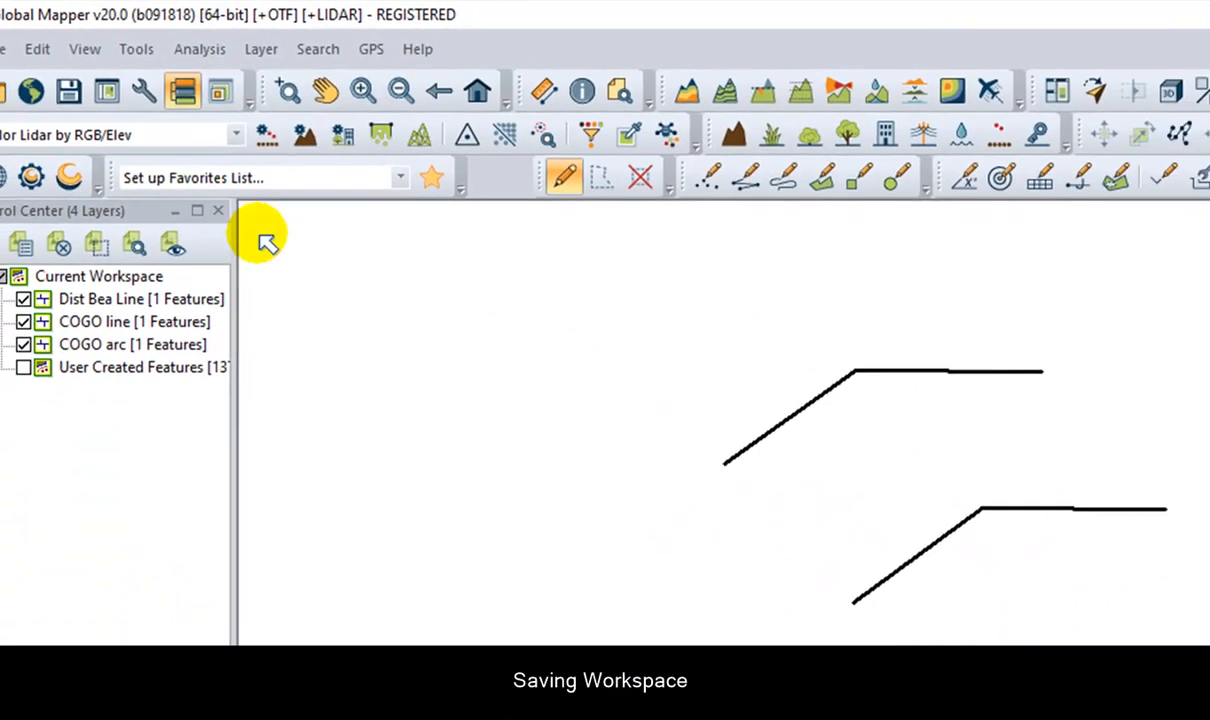
- Start a Global Mapper Package file export, keeping the original projection for each layer and accepting the default package options
left_click(30, 40)
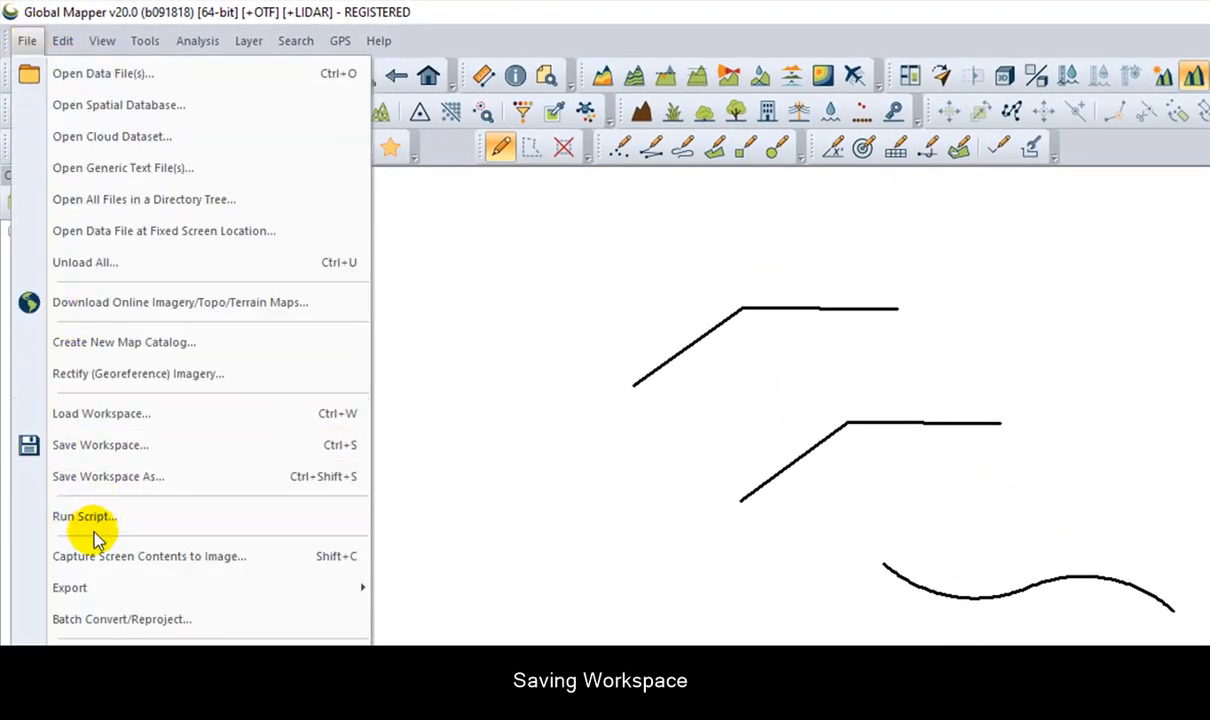
mouse_move(97, 587)
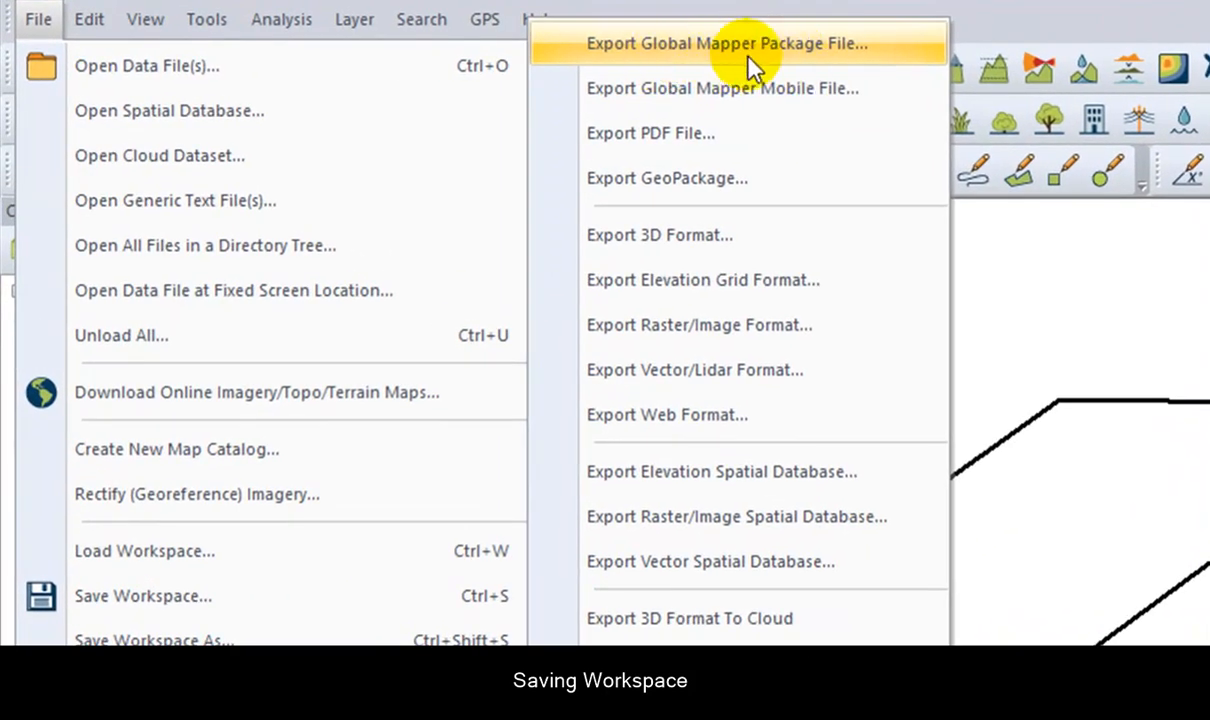
left_click(750, 45)
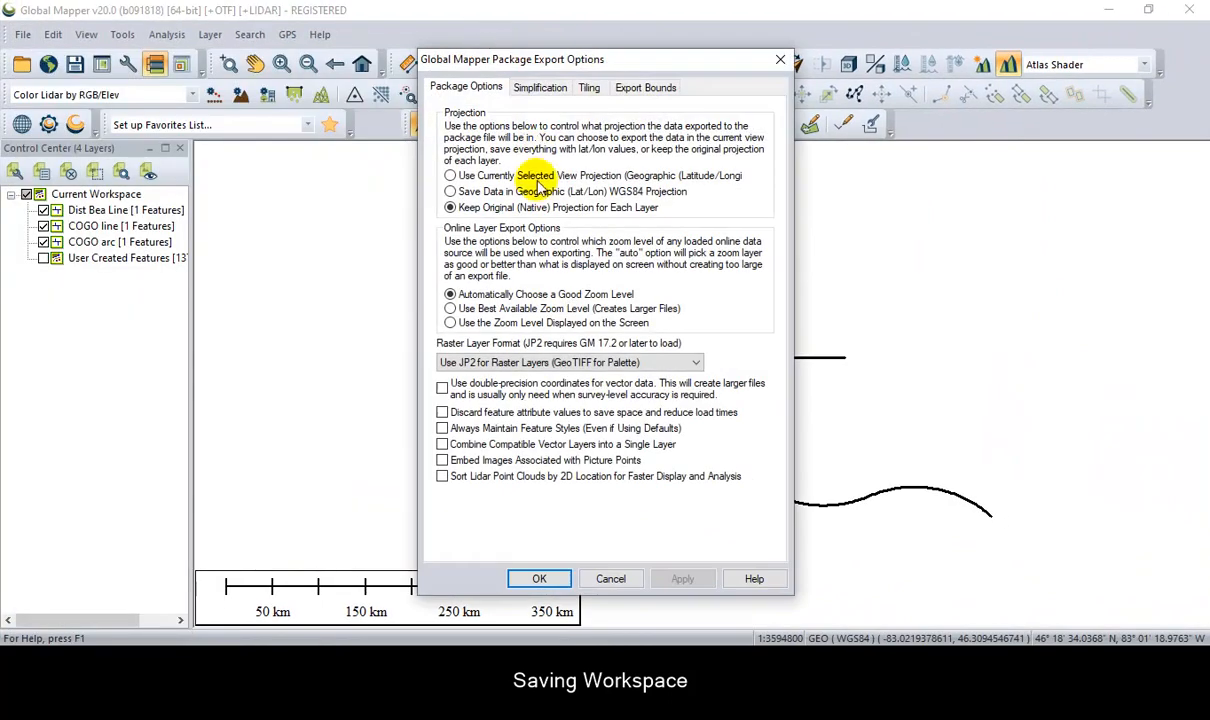
left_click(539, 578)
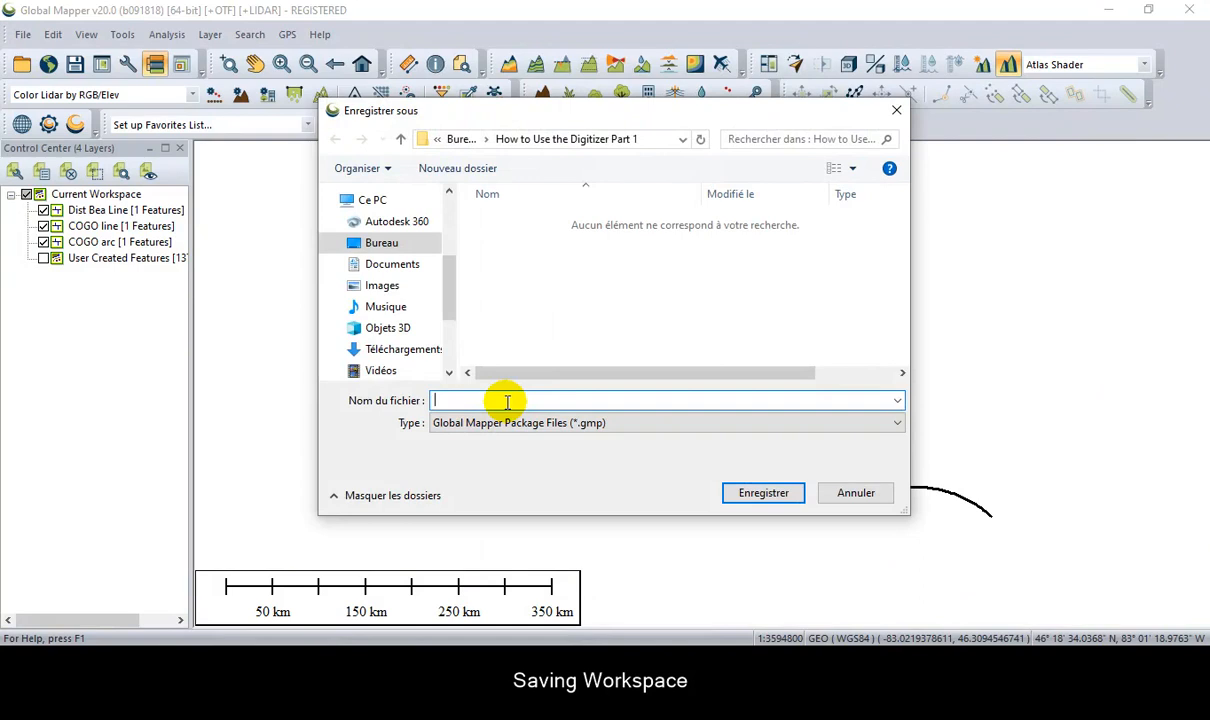
- Name the package file "Digitier tool" and save it in the How to Use the Digitizer Part 1 folder
type("Dig")
type("iter")
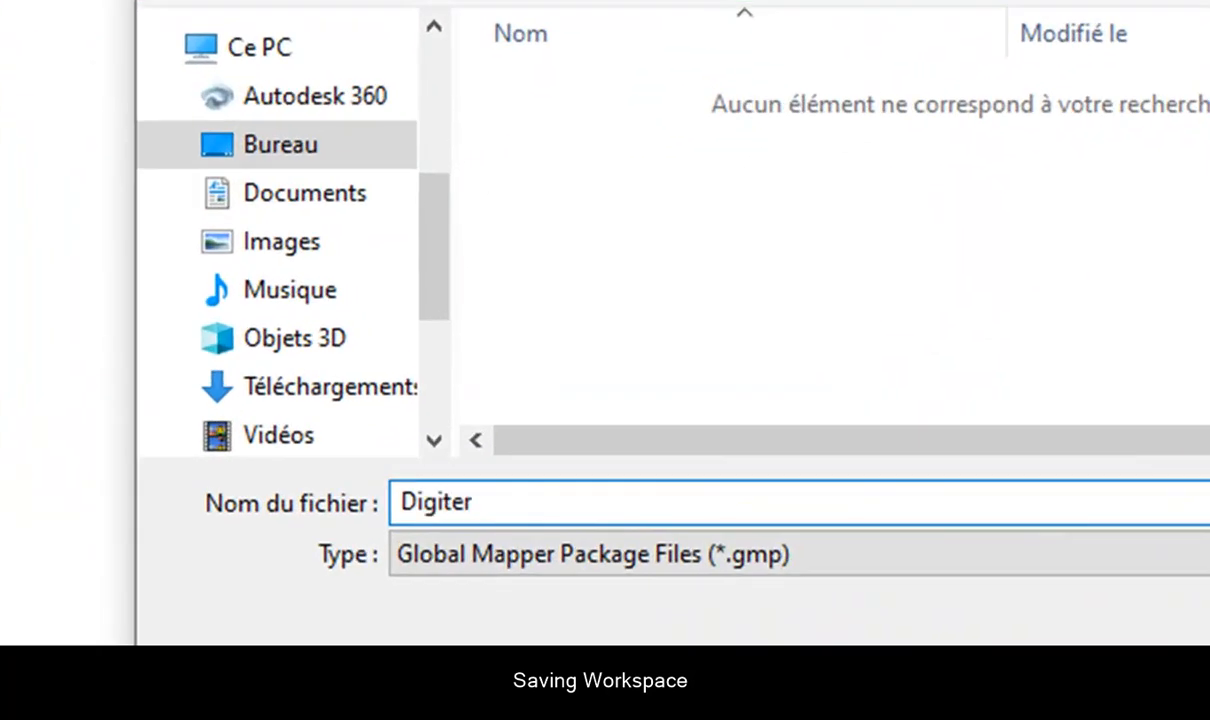
key("BackSpace")
key("BackSpace")
type("iser tool")
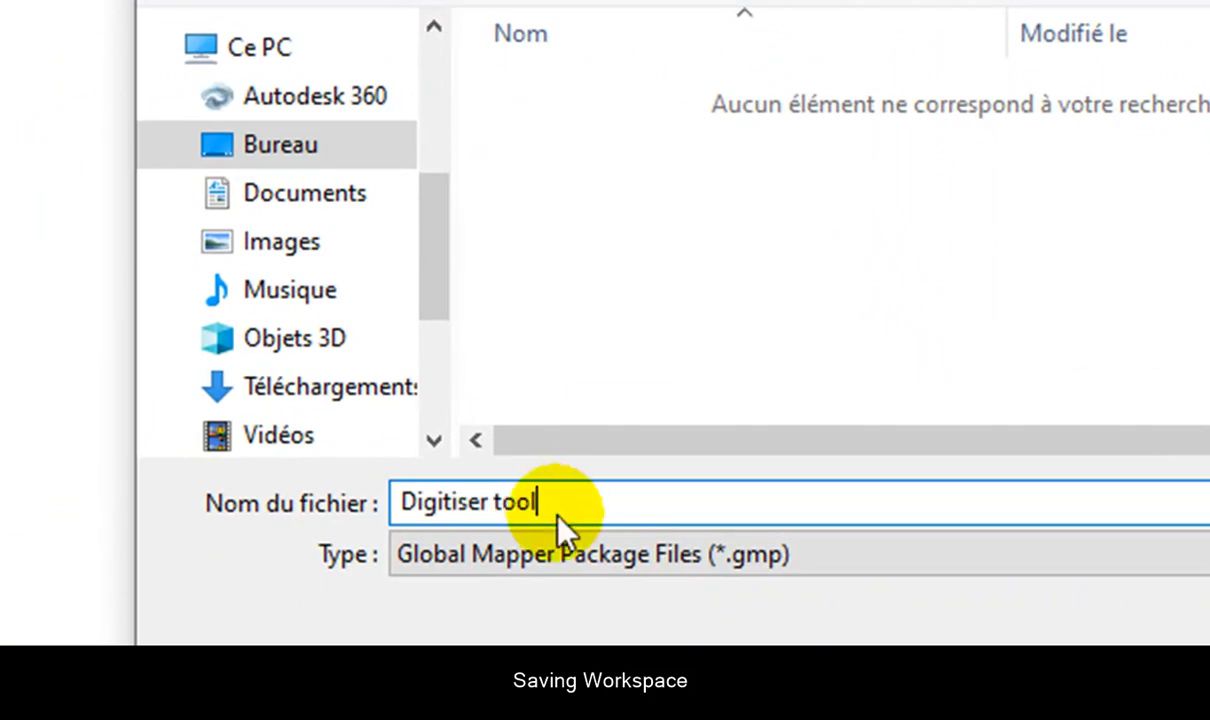
left_click(469, 499)
key("BackSpace")
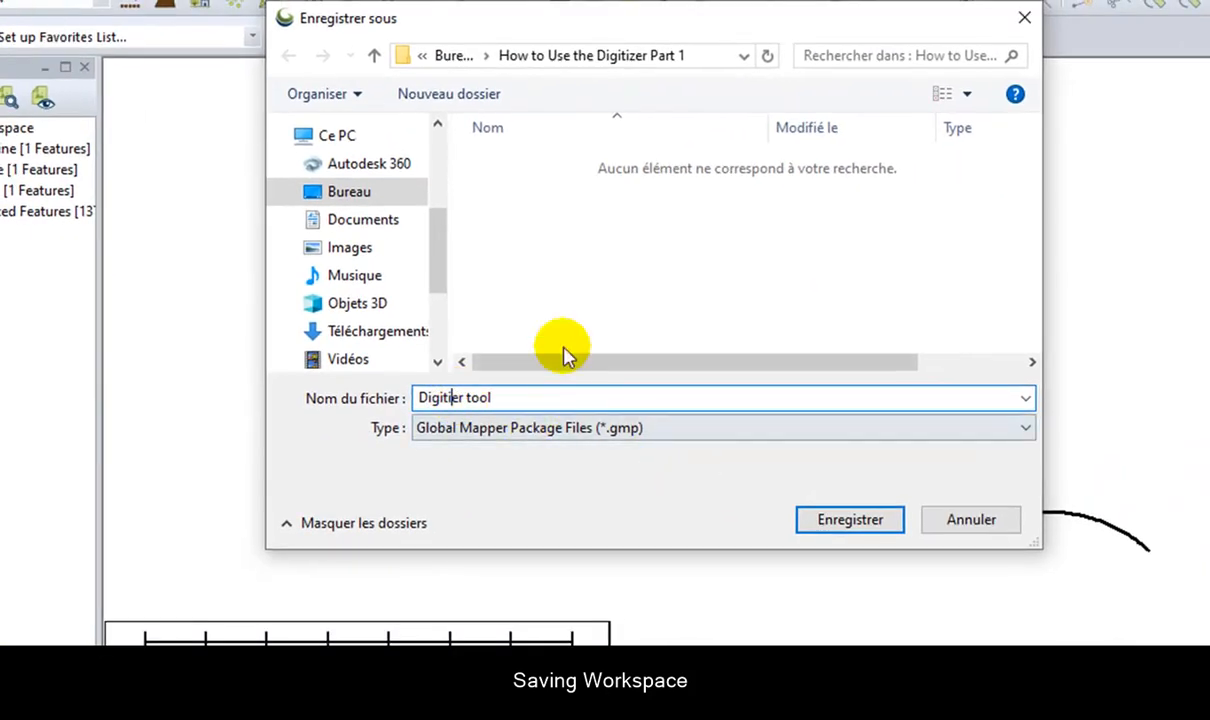
left_click(851, 520)
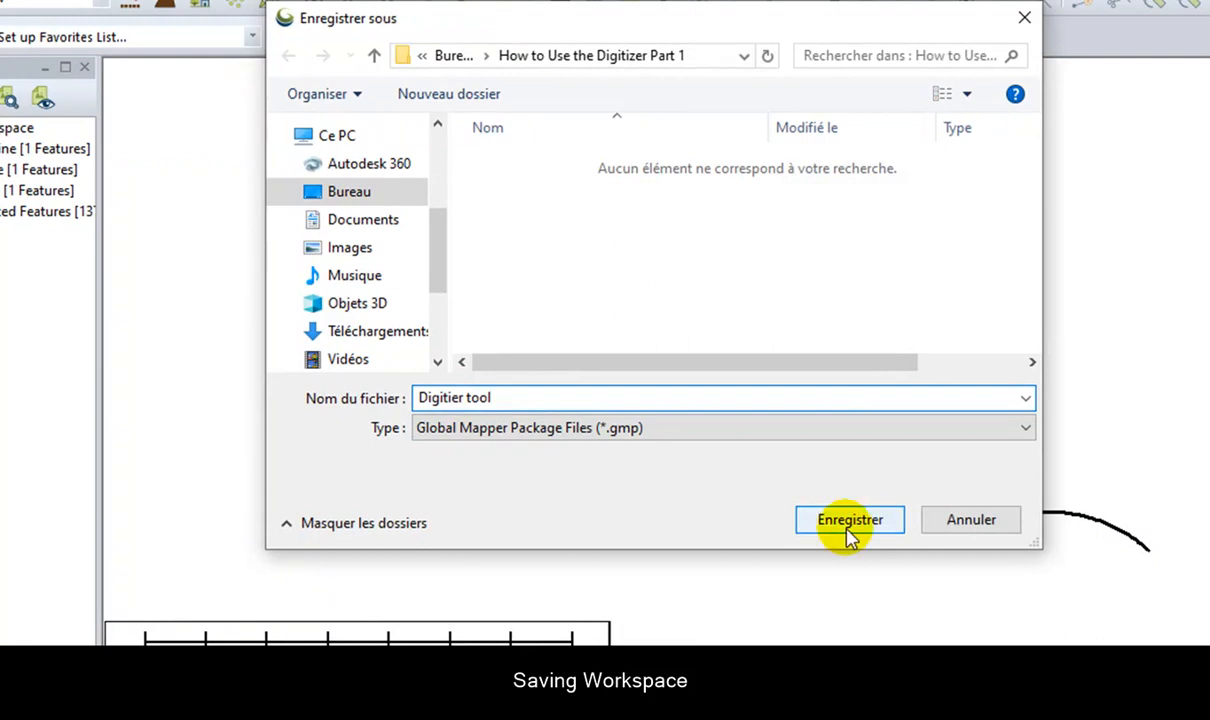